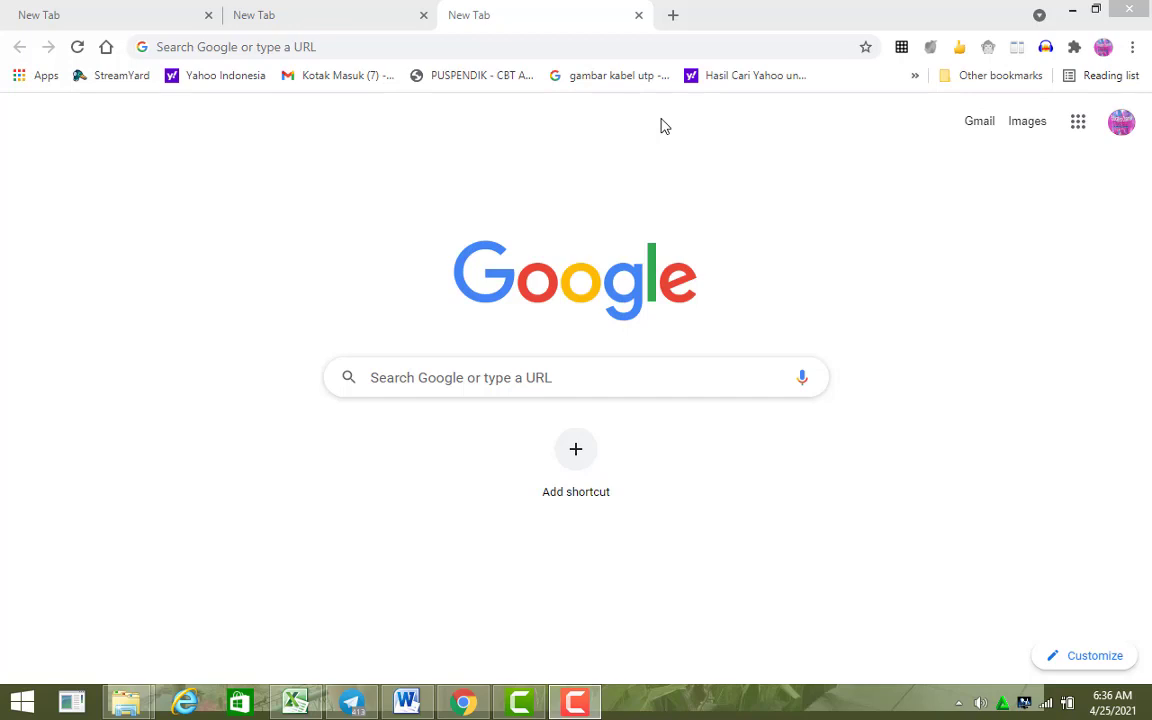
Open Google Sheets from the Google apps and create a blank spreadsheet.
{"action": "left_click", "coordinate": [1078, 128]}
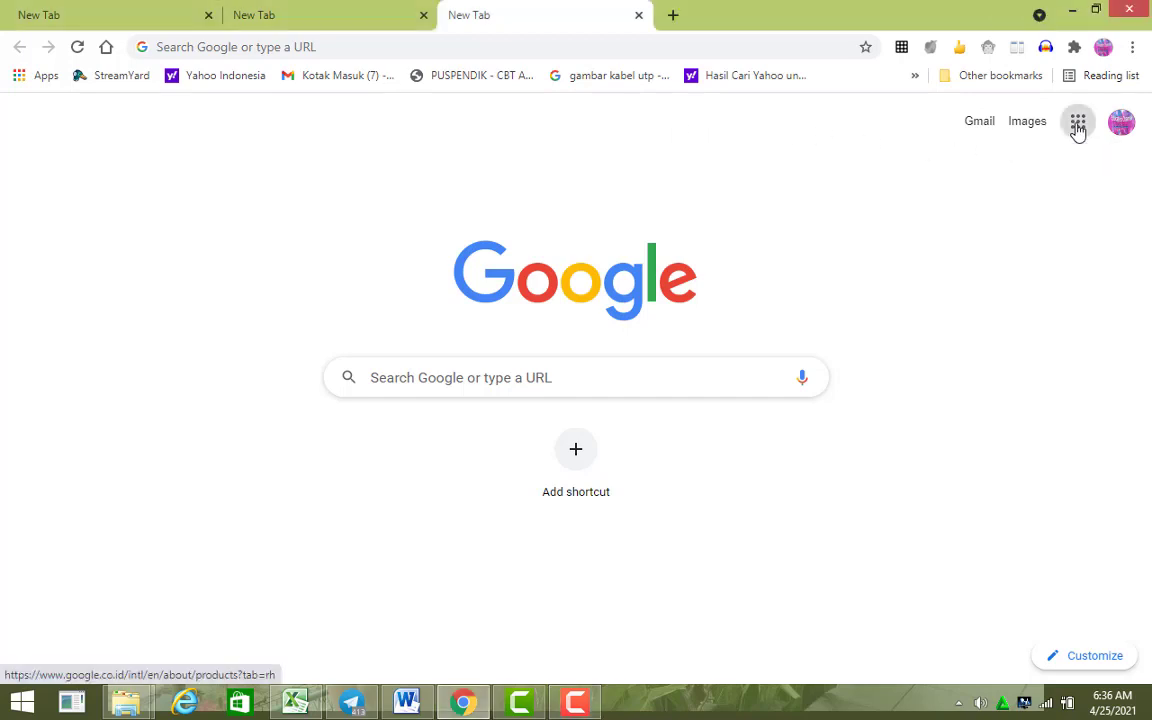
{"action": "scroll", "coordinate": [1048, 314], "scroll_direction": "down", "scroll_amount": 1}
{"action": "scroll", "coordinate": [1050, 317], "scroll_direction": "down", "scroll_amount": 1}
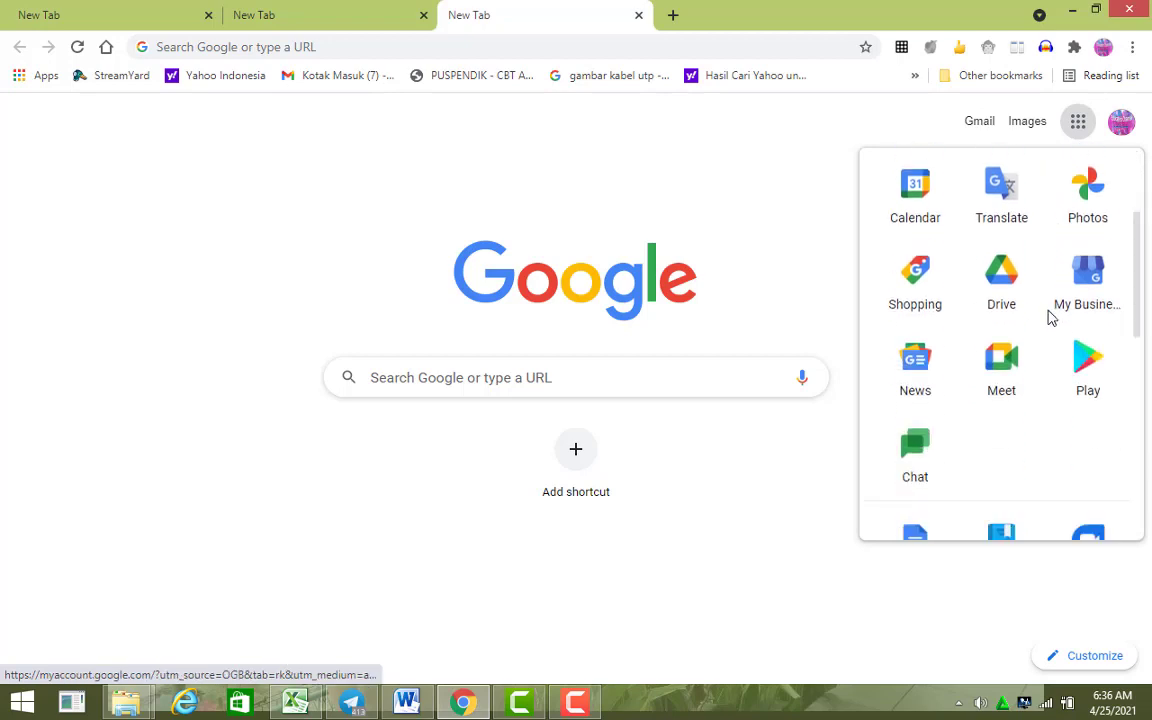
{"action": "scroll", "coordinate": [1012, 262], "scroll_direction": "down", "scroll_amount": 3}
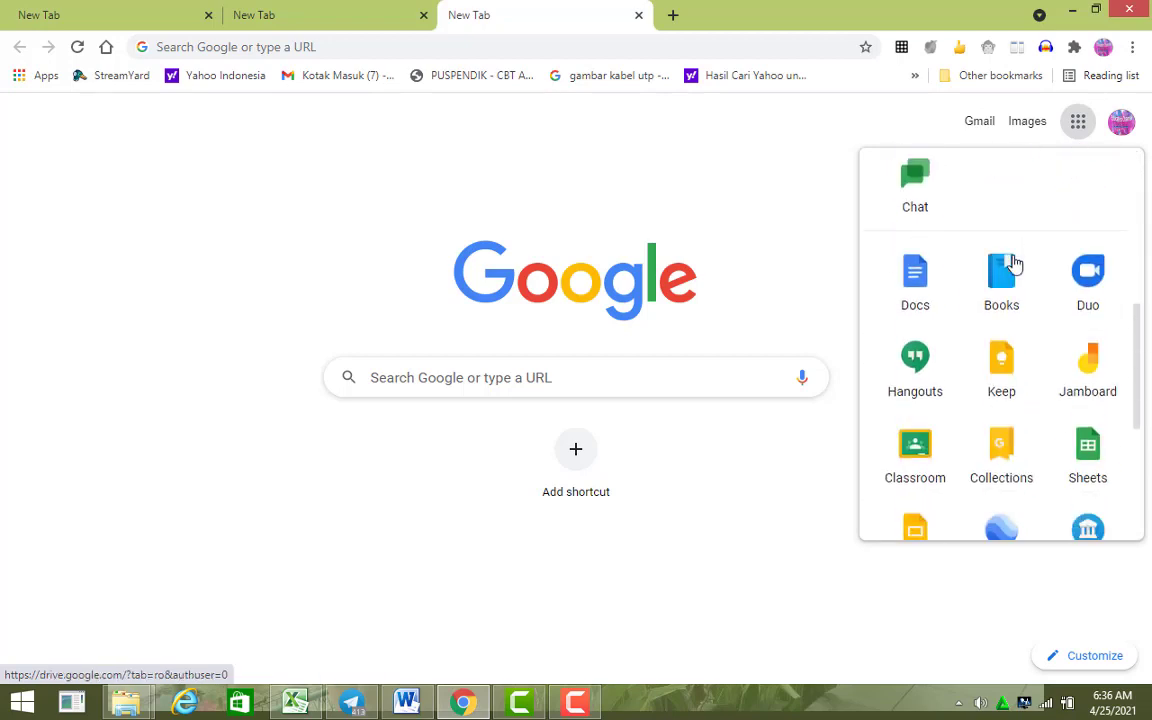
{"action": "scroll", "coordinate": [1060, 395], "scroll_direction": "down", "scroll_amount": 1}
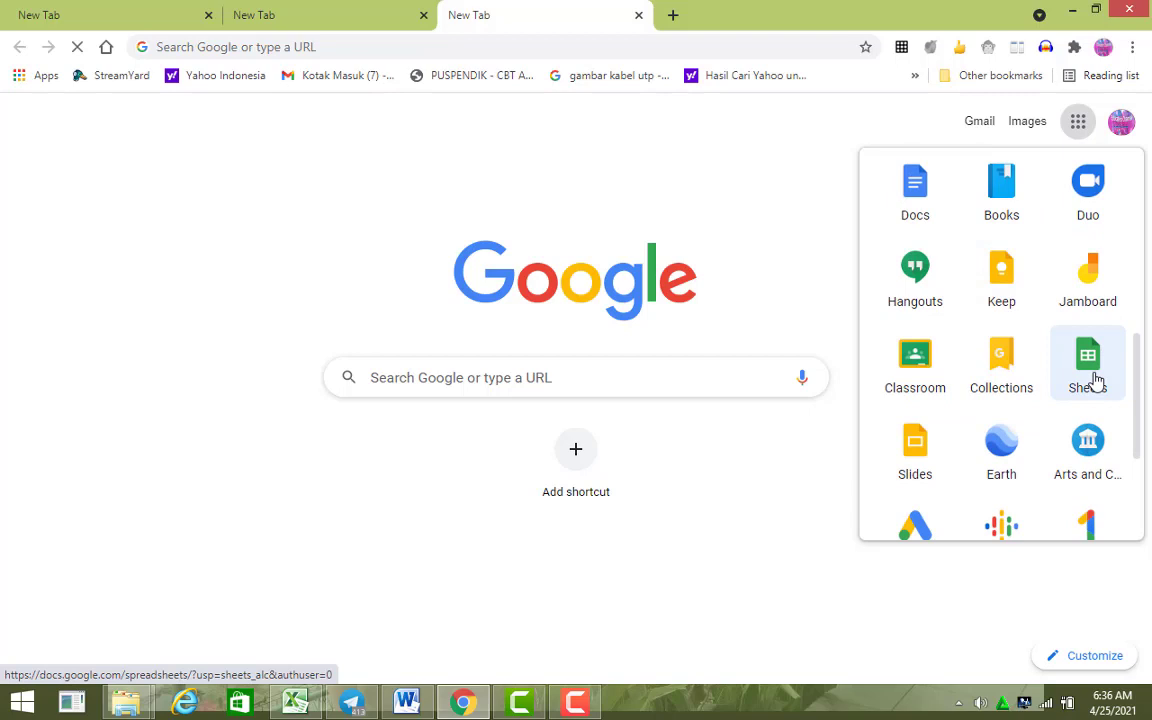
{"action": "left_click", "coordinate": [1088, 365]}
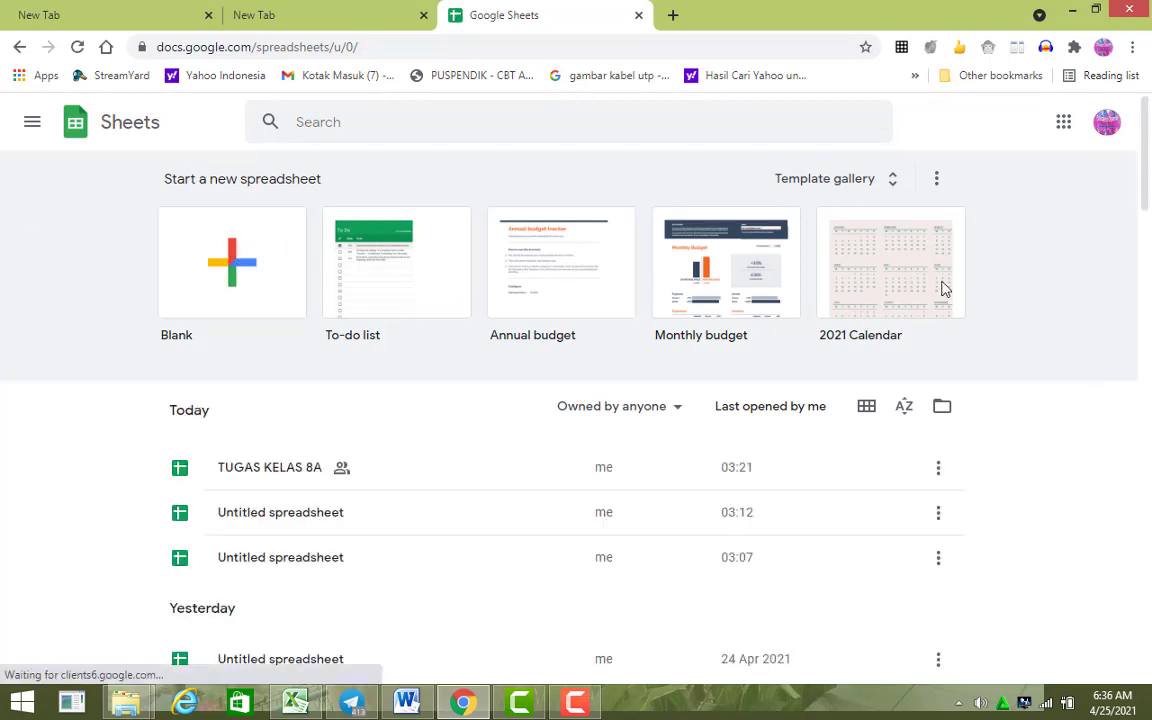
{"action": "left_click", "coordinate": [229, 253]}
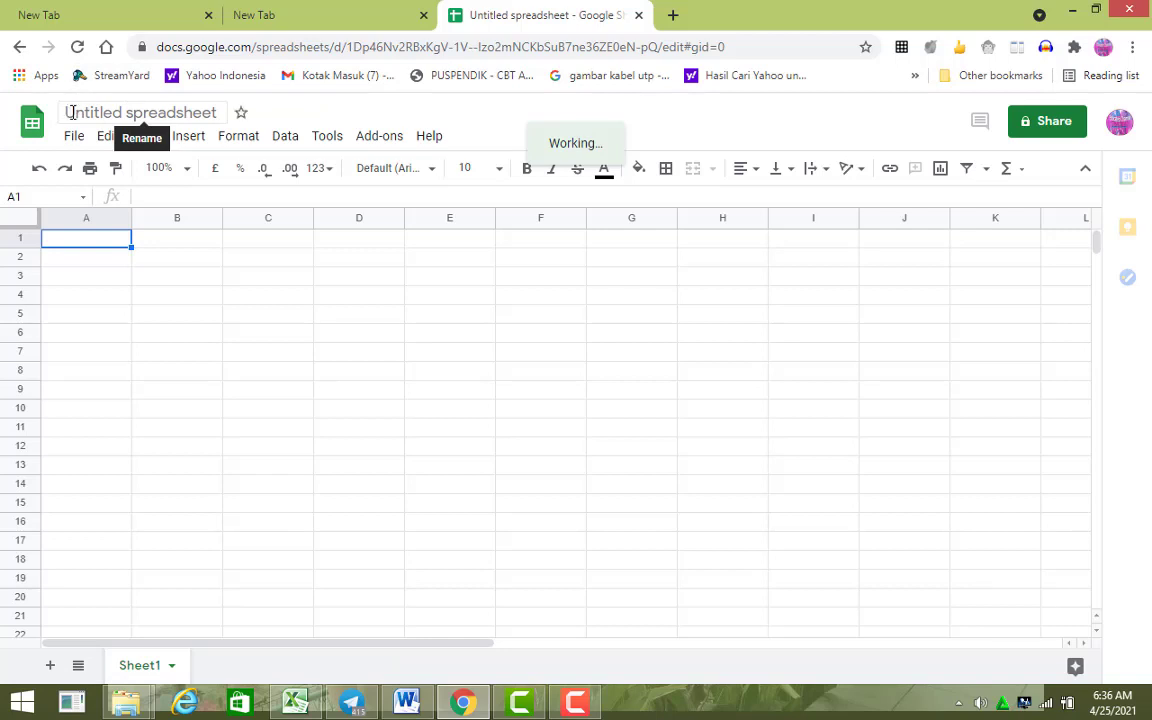
Rename the untitled spreadsheet as "Area Kerja G.sheet".
{"action": "left_click", "coordinate": [213, 117]}
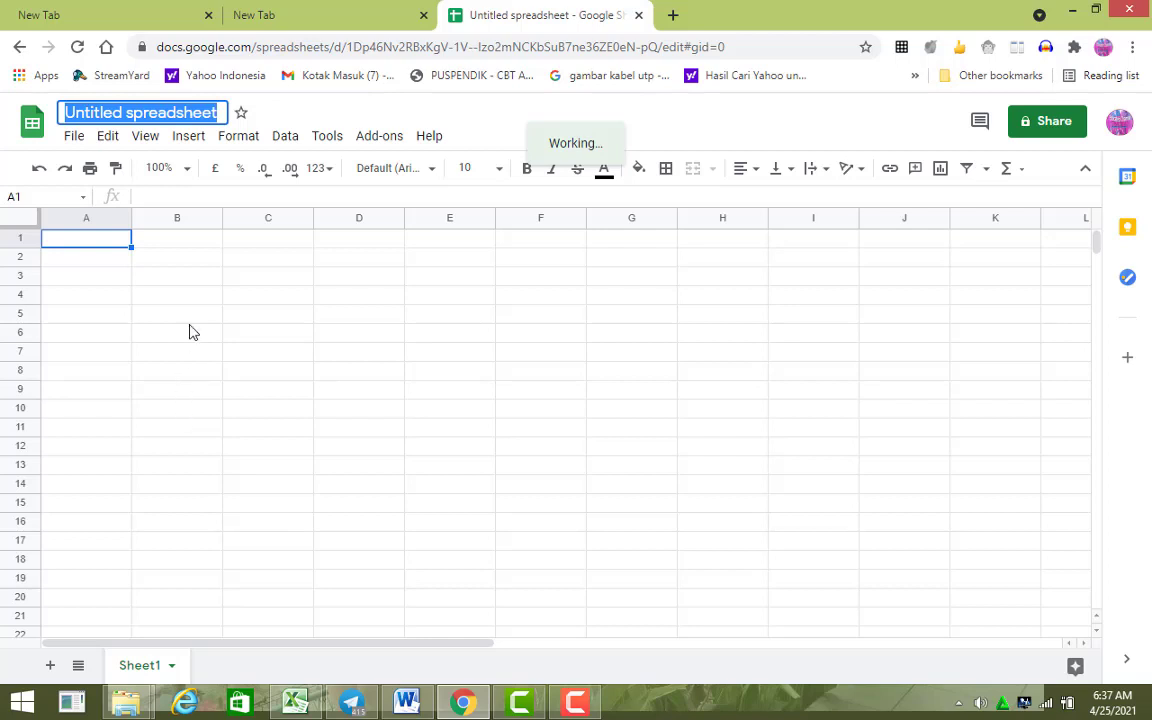
{"action": "key", "text": "BackSpace"}
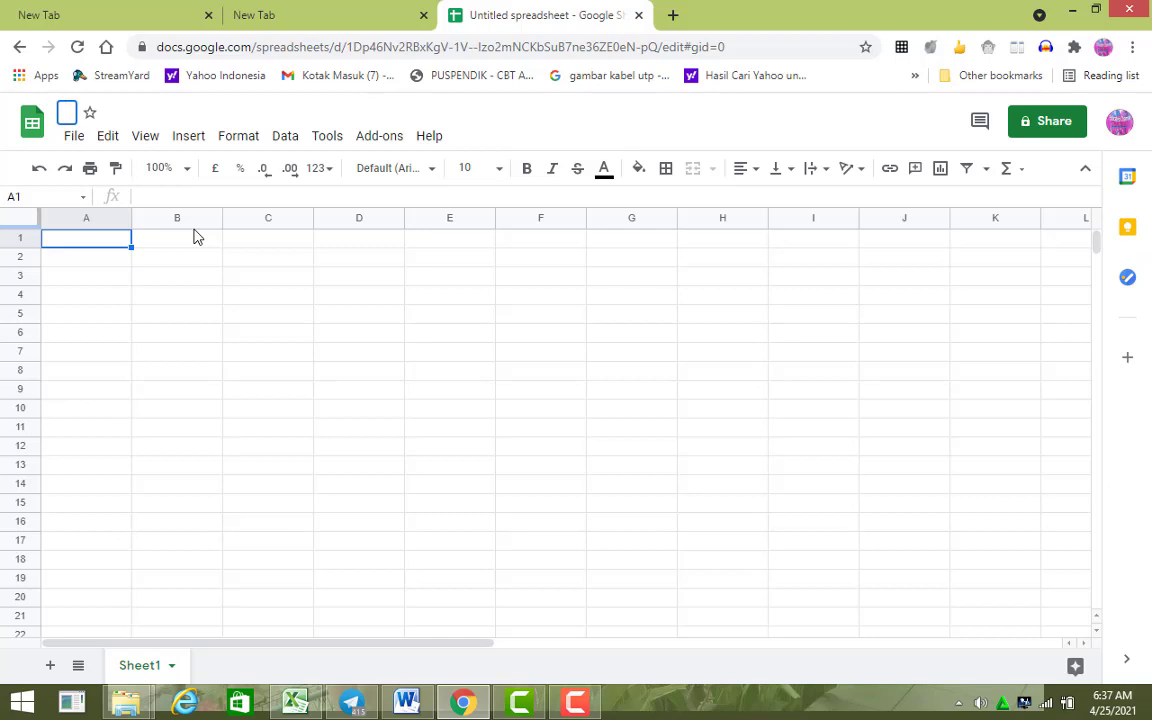
{"action": "type", "text": "are"}
{"action": "key", "text": "BackSpace"}
{"action": "key", "text": "BackSpace"}
{"action": "key", "text": "BackSpace"}
{"action": "type", "text": "Area"}
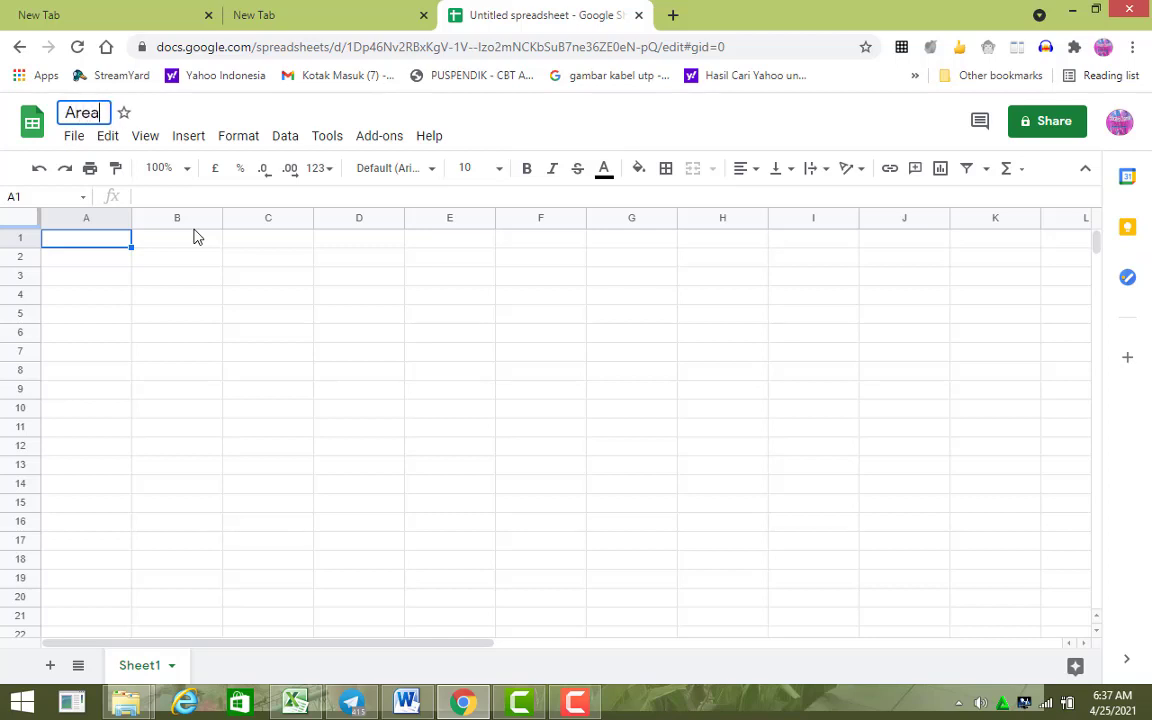
{"action": "type", "text": " Ker"}
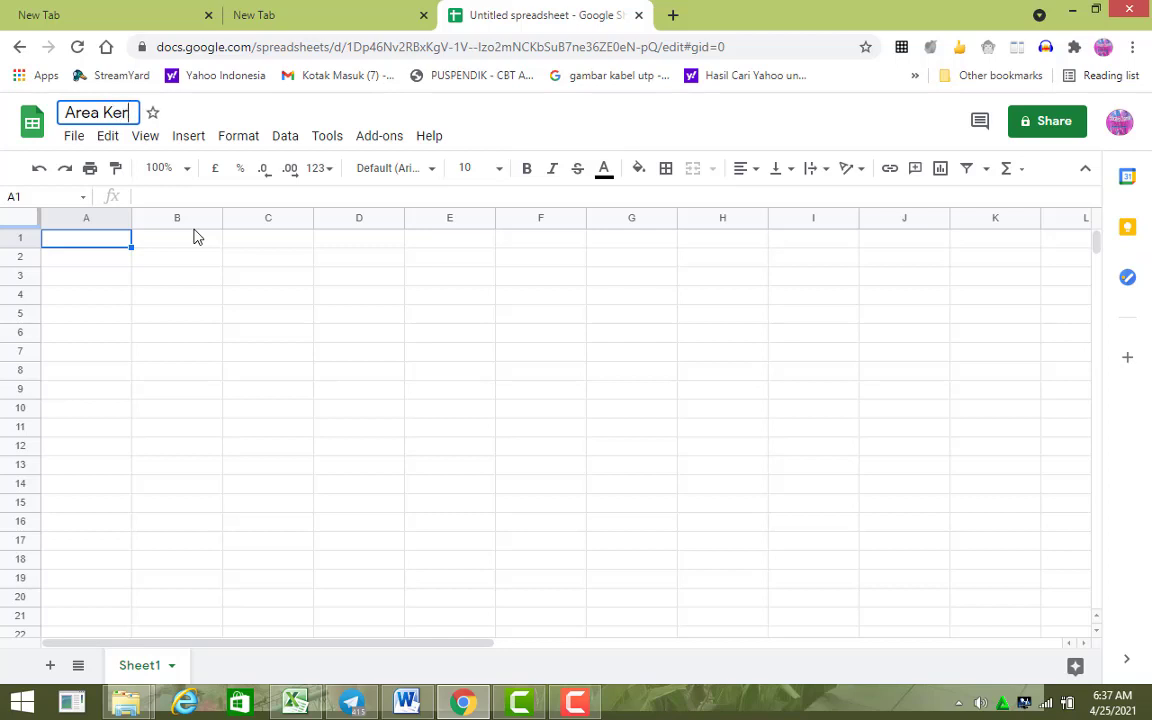
{"action": "type", "text": "ja G.she"}
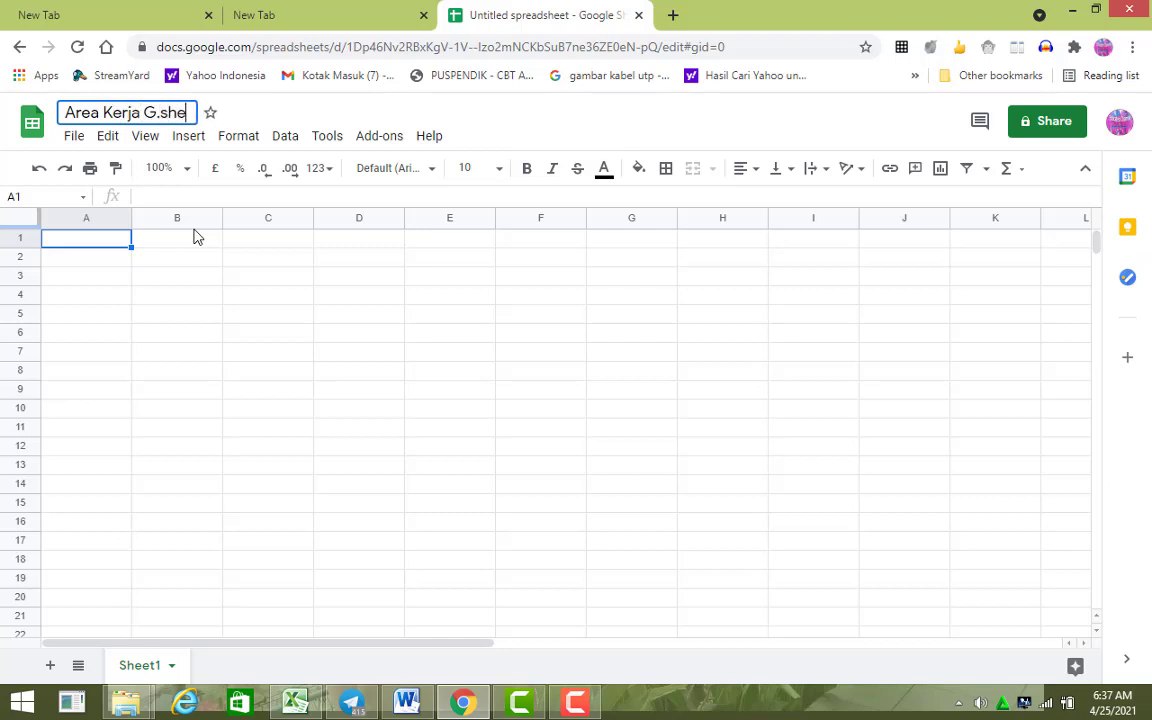
{"action": "type", "text": "et"}
{"action": "left_click", "coordinate": [294, 280]}
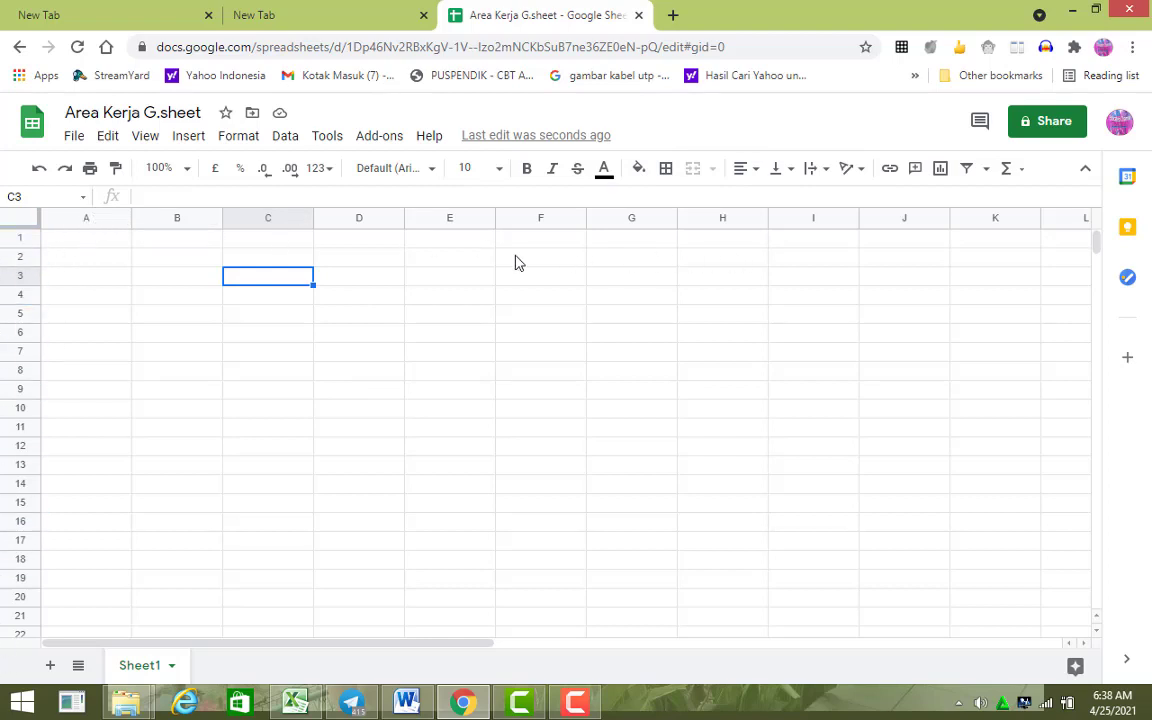
Apply all borders to the cell range A1:F11.
{"action": "left_click_drag", "start_coordinate": [84, 242], "coordinate": [560, 434]}
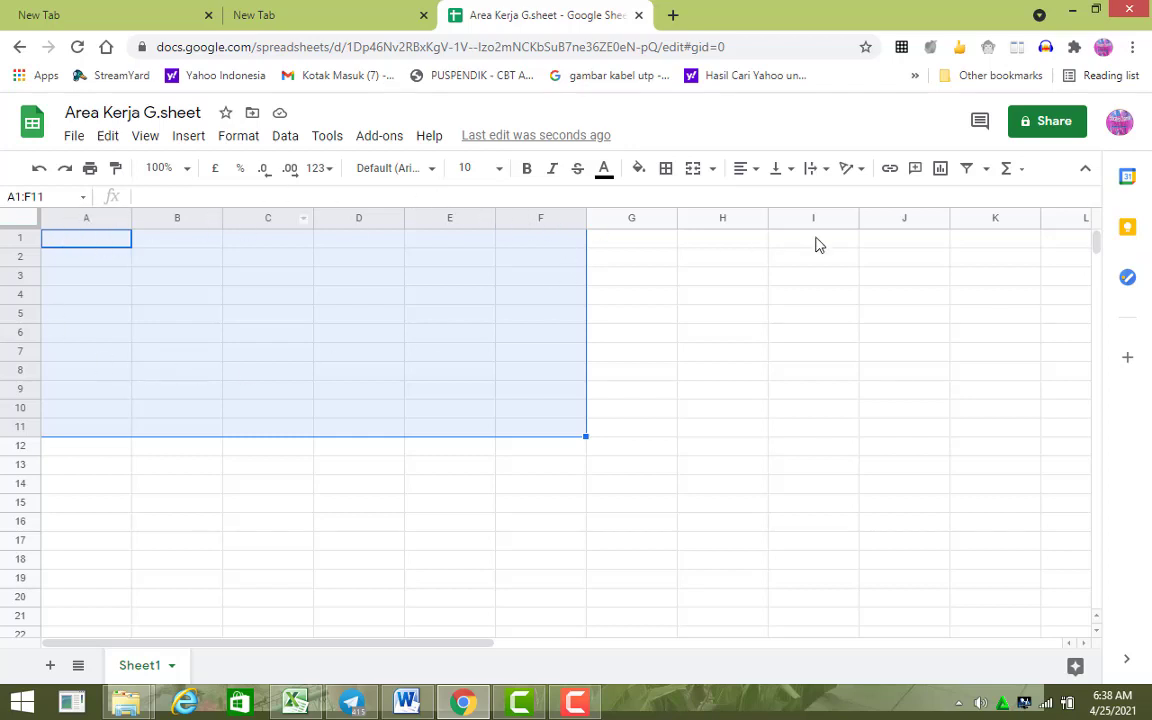
{"action": "left_click", "coordinate": [667, 169]}
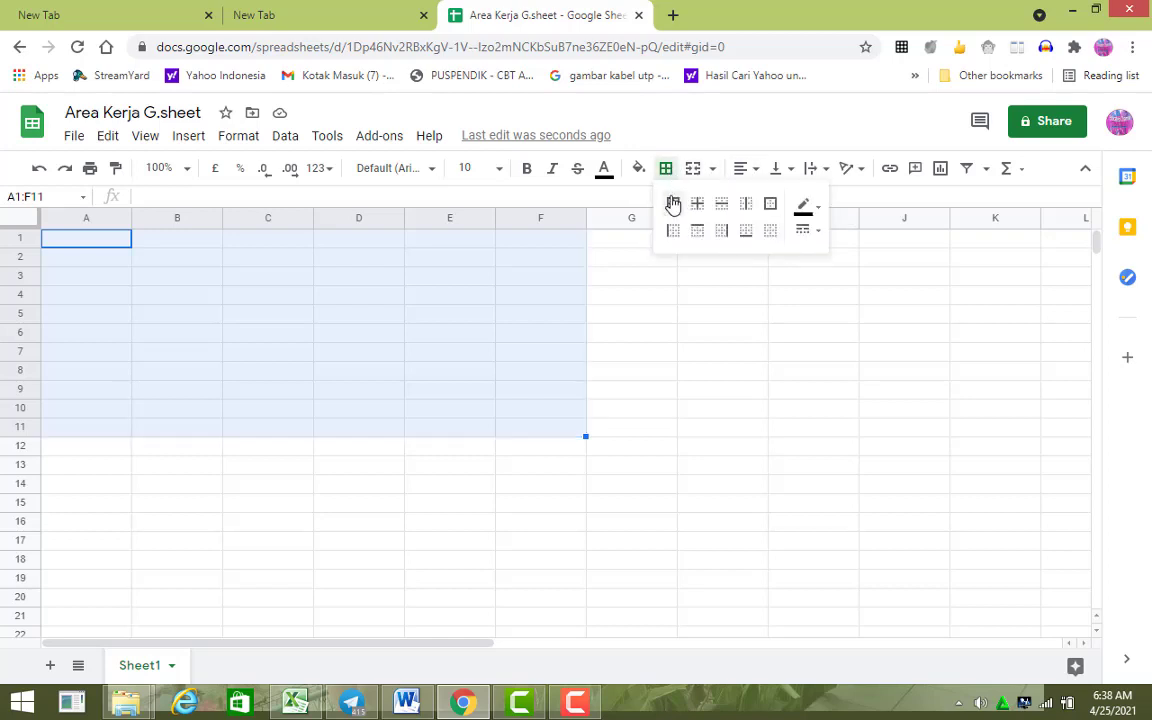
{"action": "left_click", "coordinate": [673, 205]}
{"action": "left_click", "coordinate": [675, 210]}
{"action": "left_click", "coordinate": [668, 316]}
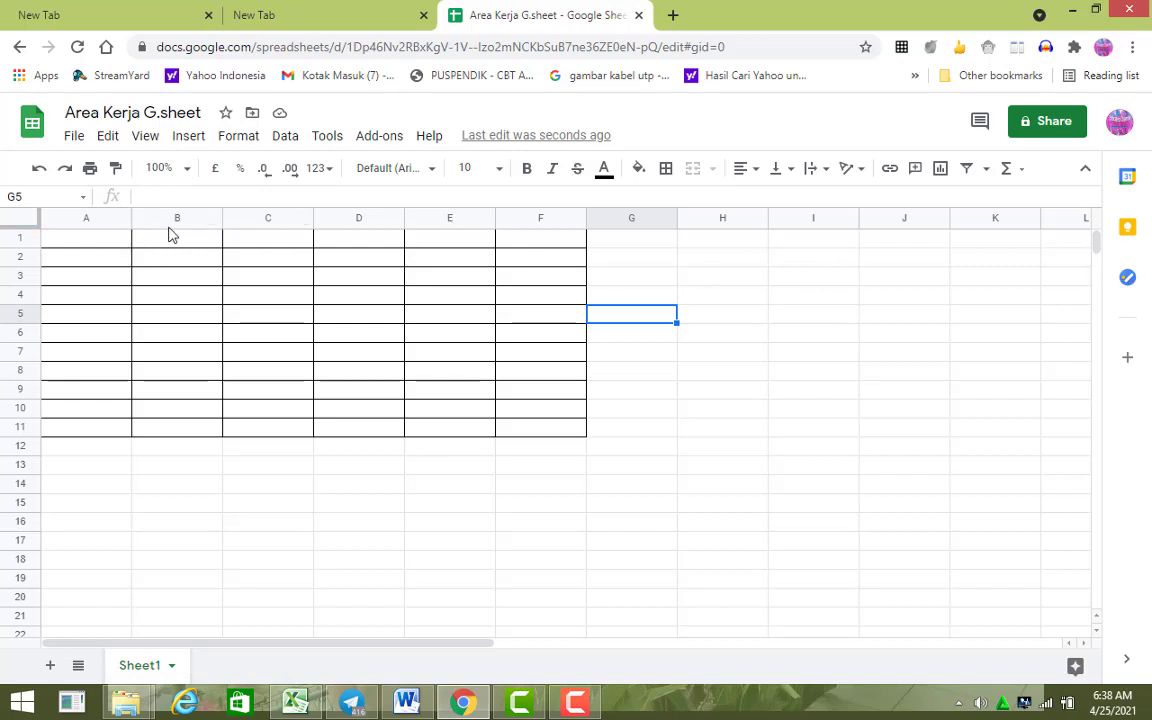
Examine the file, editing, view and insert commands, including the options for new files, email, download and functions.
{"action": "left_click", "coordinate": [74, 138]}
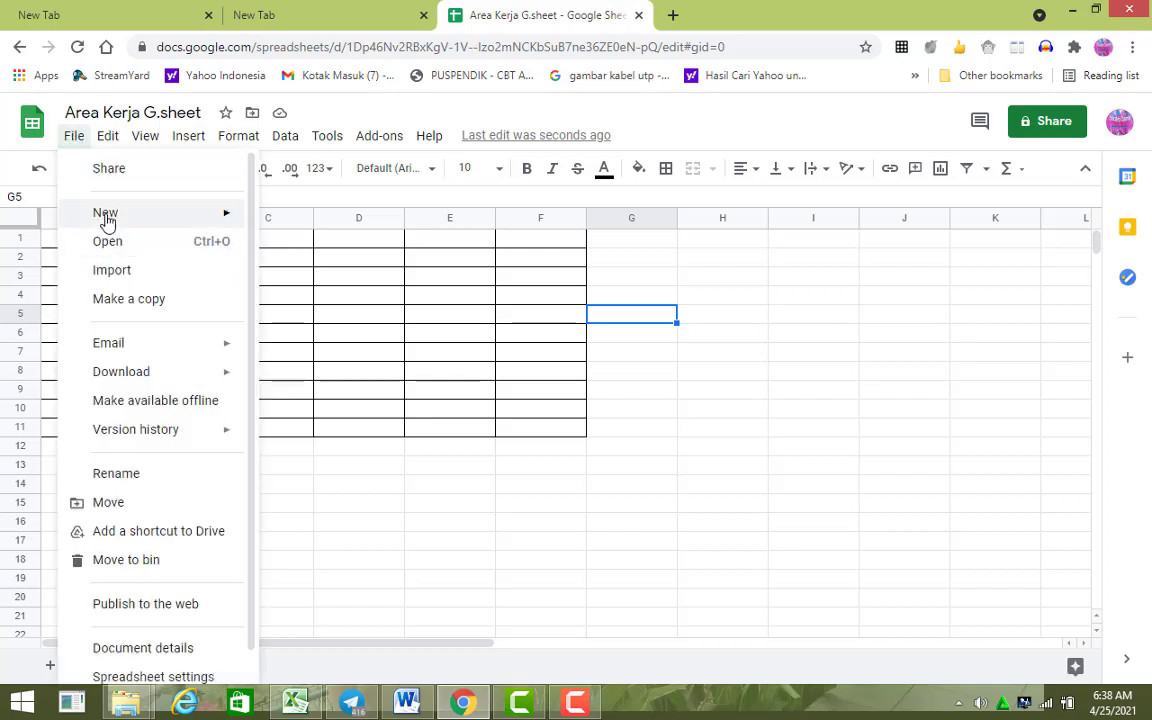
{"action": "mouse_move", "coordinate": [104, 222]}
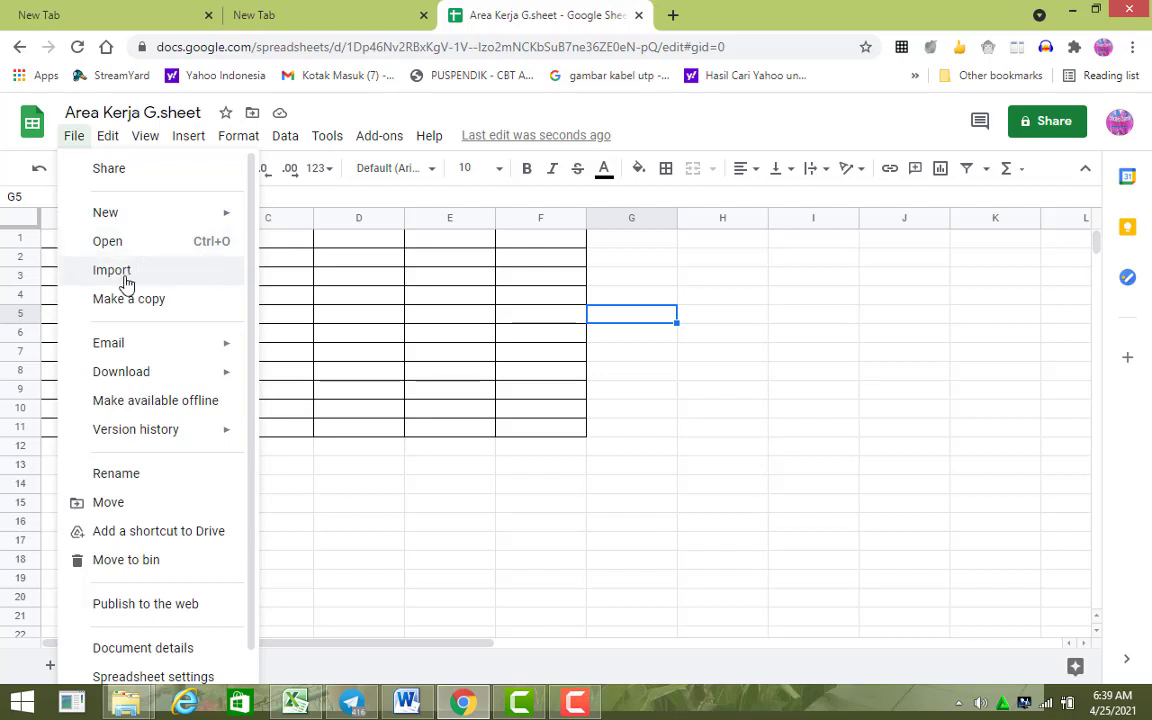
{"action": "mouse_move", "coordinate": [109, 345]}
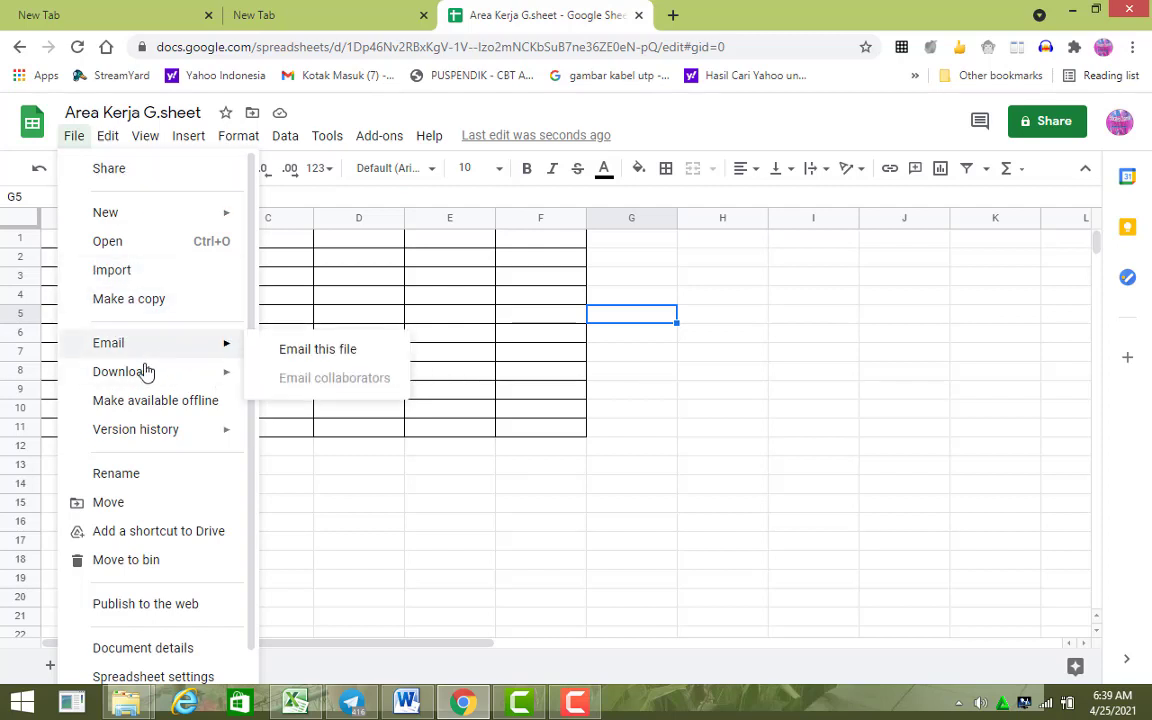
{"action": "mouse_move", "coordinate": [131, 374]}
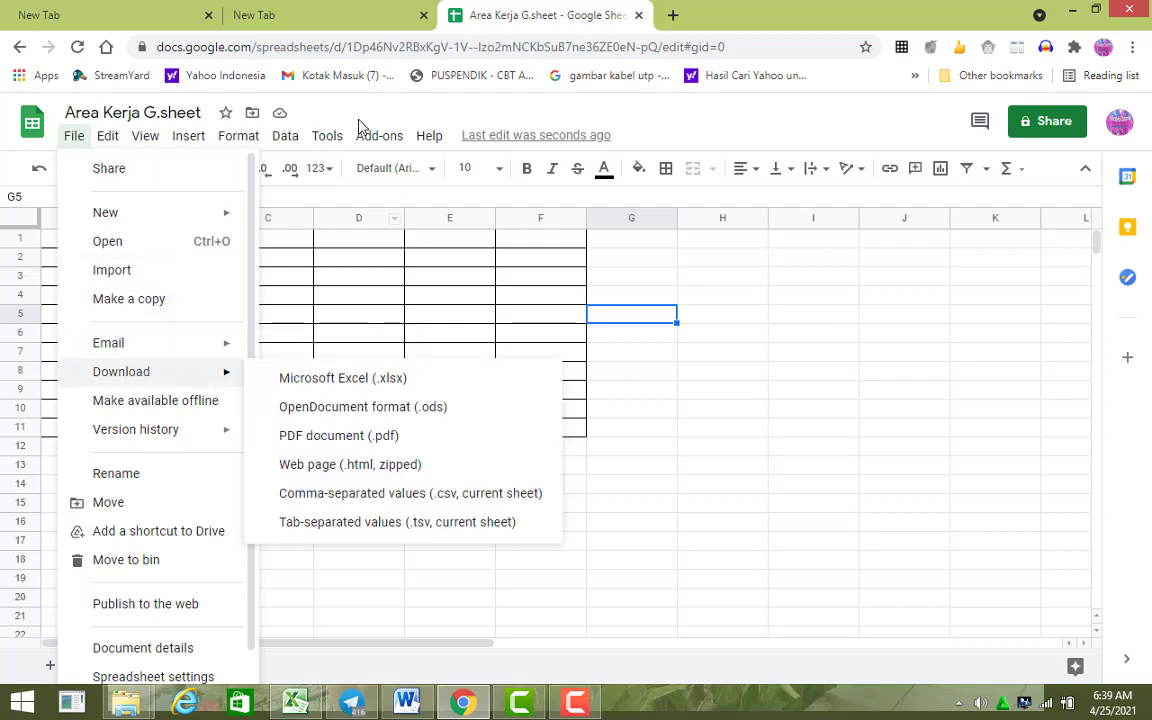
{"action": "mouse_move", "coordinate": [80, 143]}
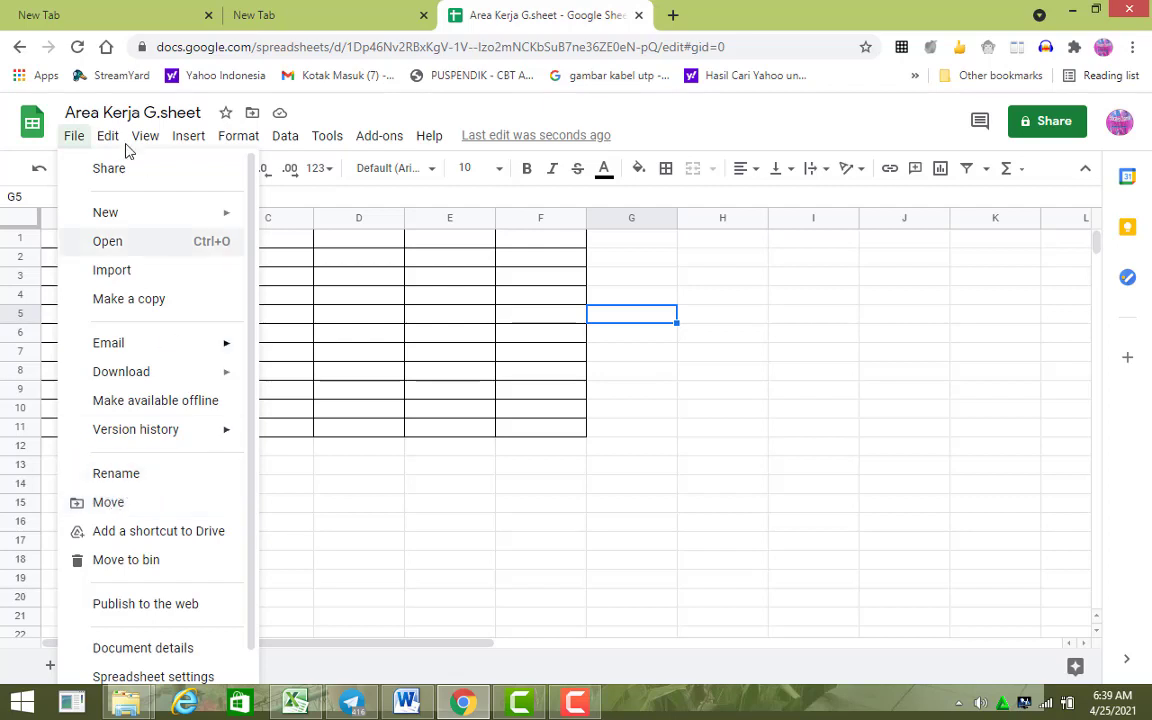
{"action": "mouse_move", "coordinate": [115, 147]}
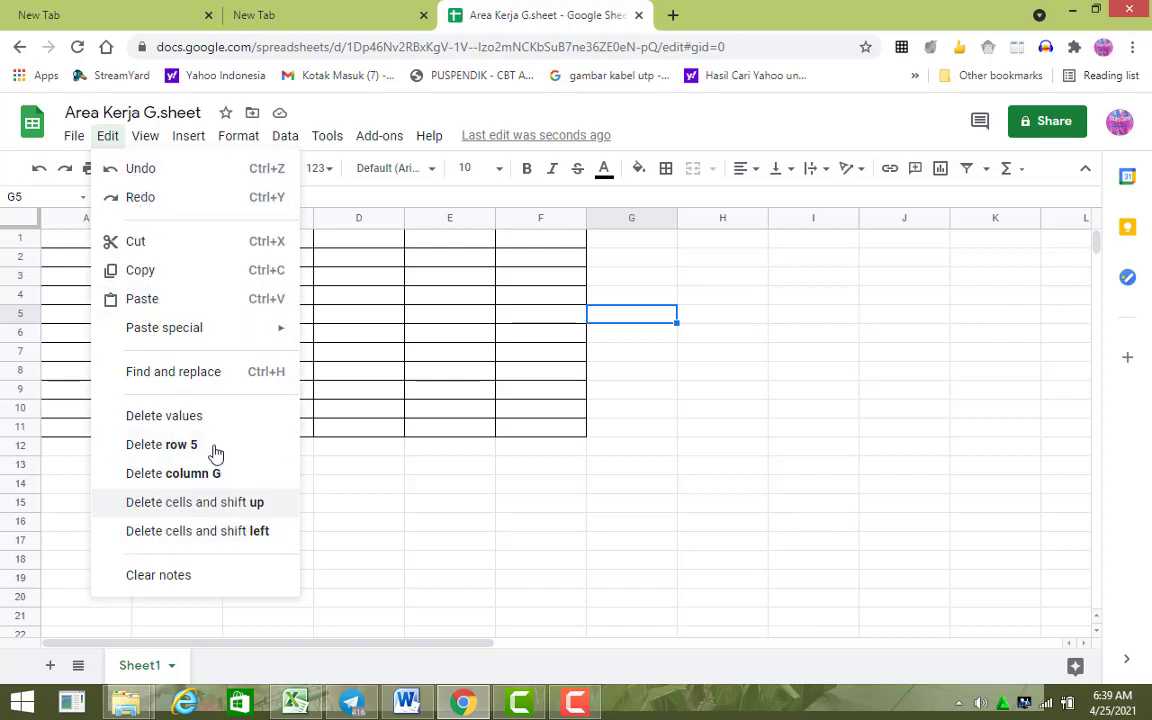
{"action": "mouse_move", "coordinate": [147, 138]}
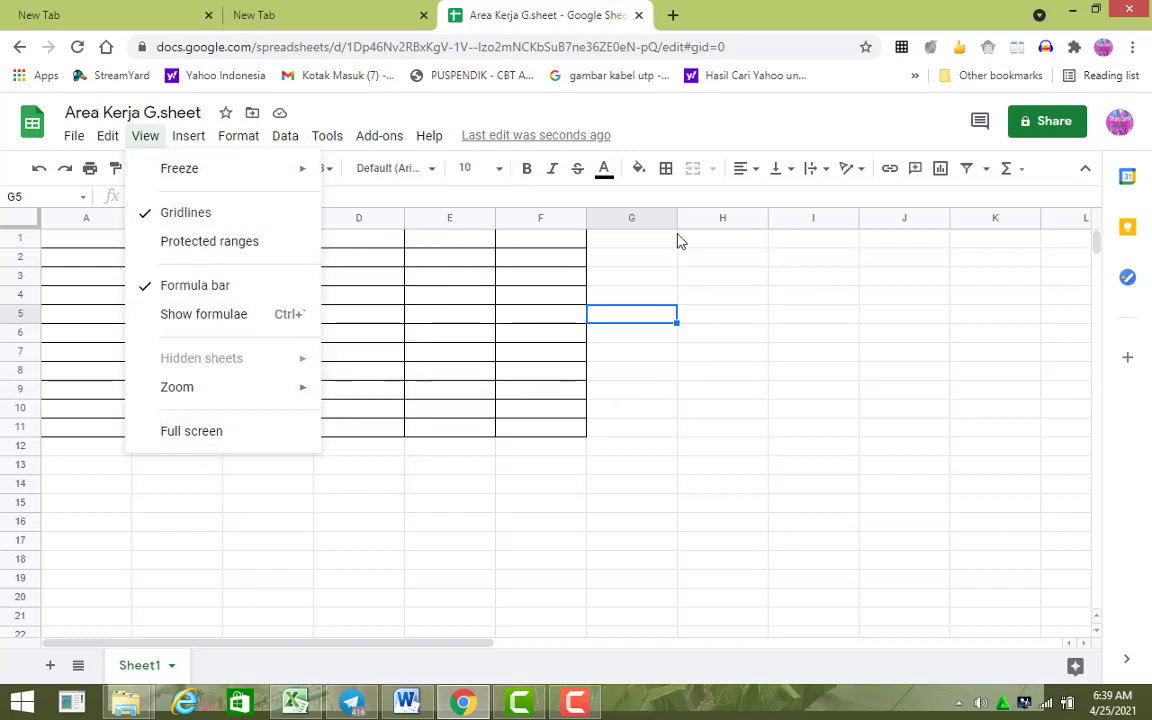
{"action": "mouse_move", "coordinate": [198, 147]}
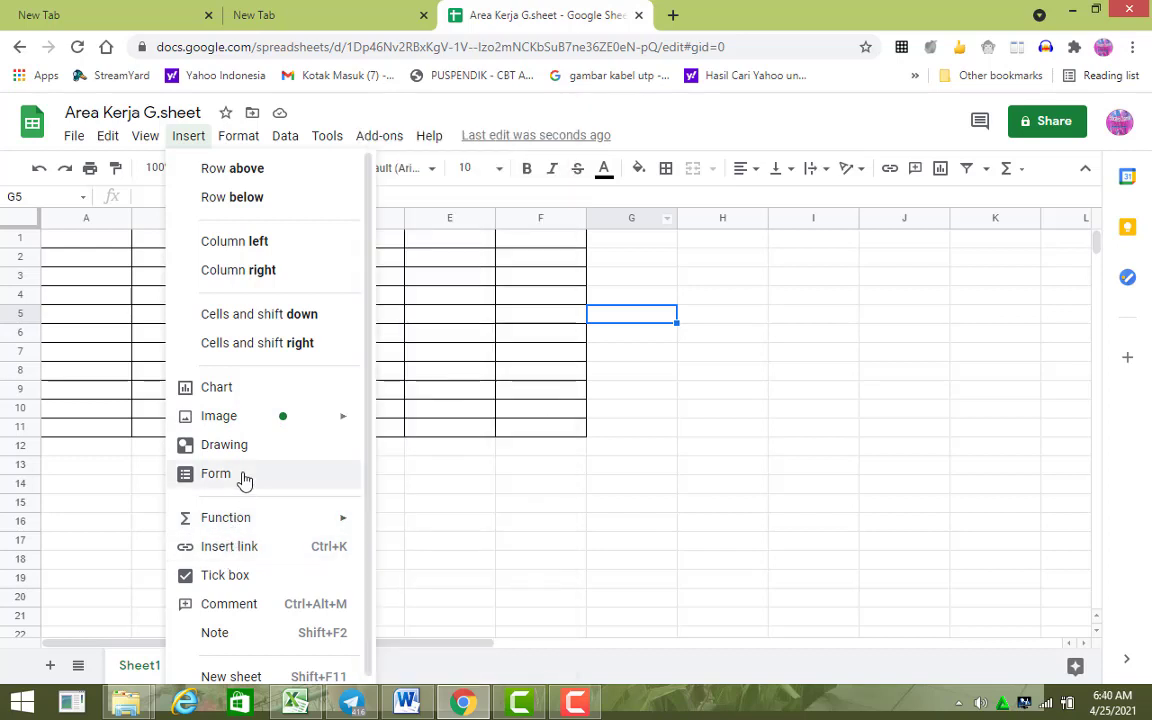
{"action": "mouse_move", "coordinate": [241, 519]}
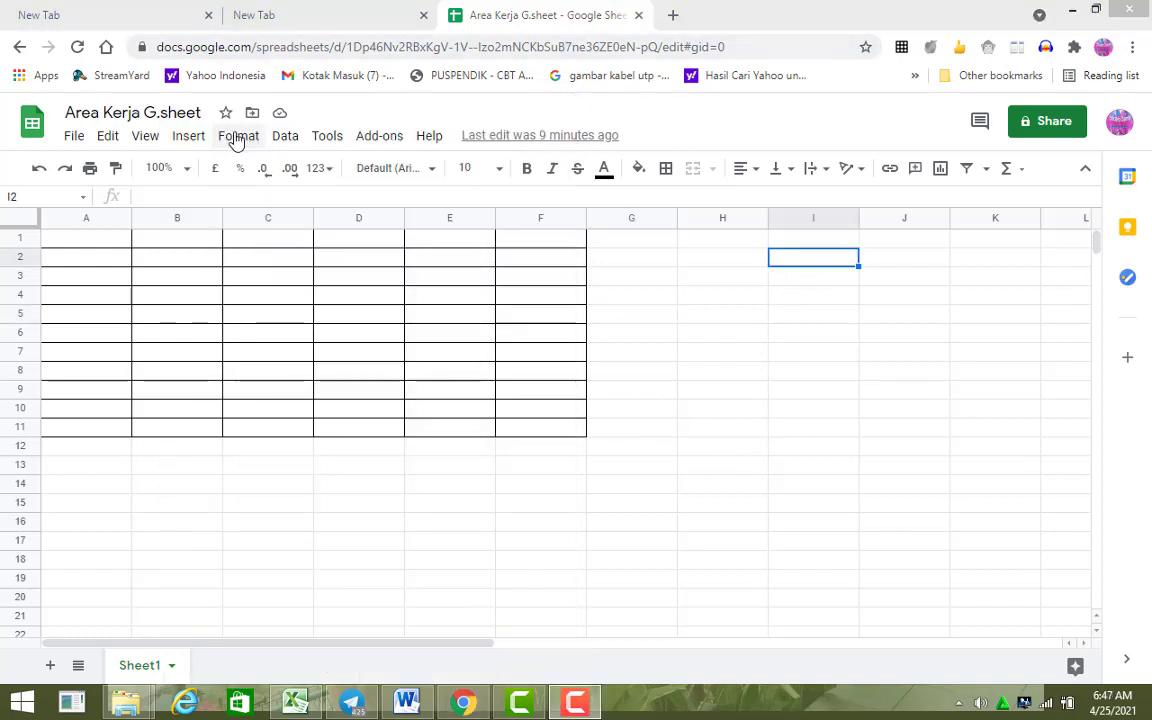
Examine the formatting, data, tools, add-on and help commands available for the spreadsheet.
{"action": "left_click", "coordinate": [236, 137]}
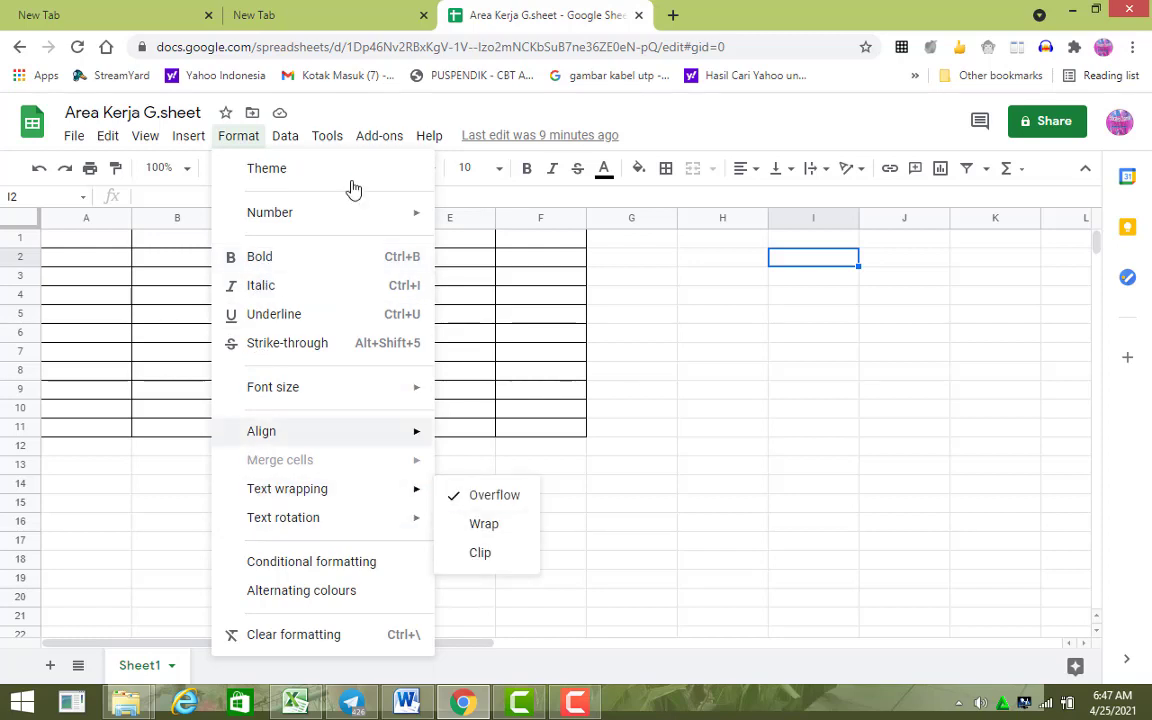
{"action": "left_click", "coordinate": [288, 138]}
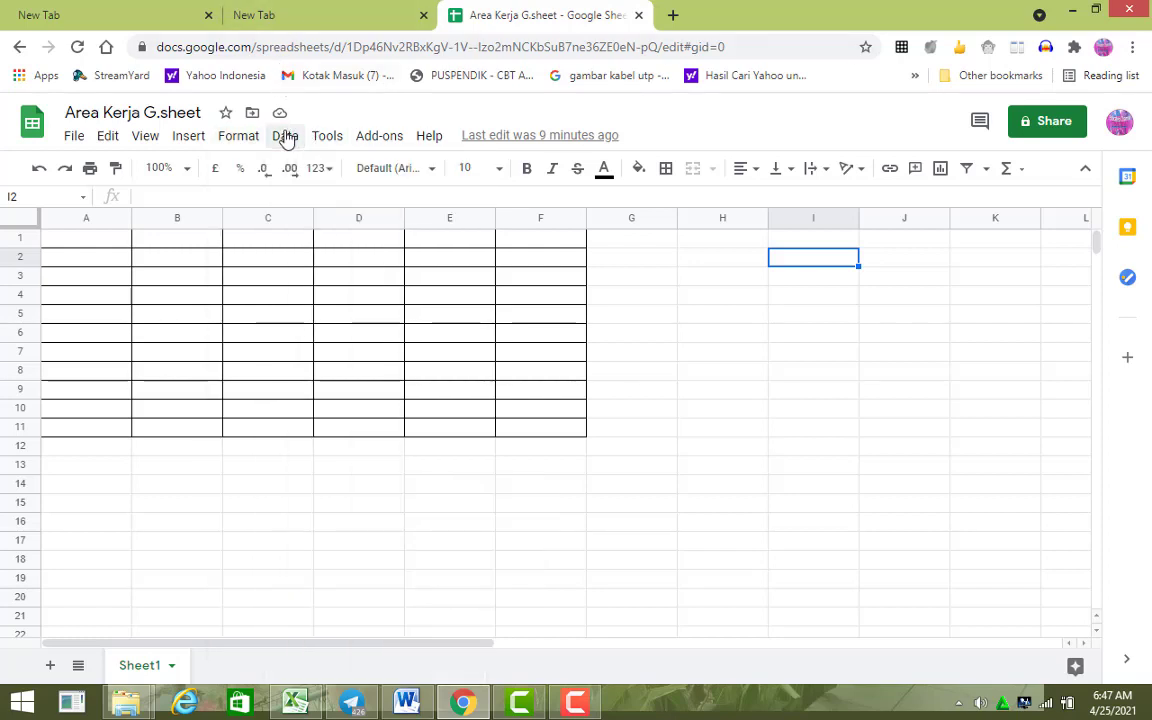
{"action": "left_click", "coordinate": [288, 141]}
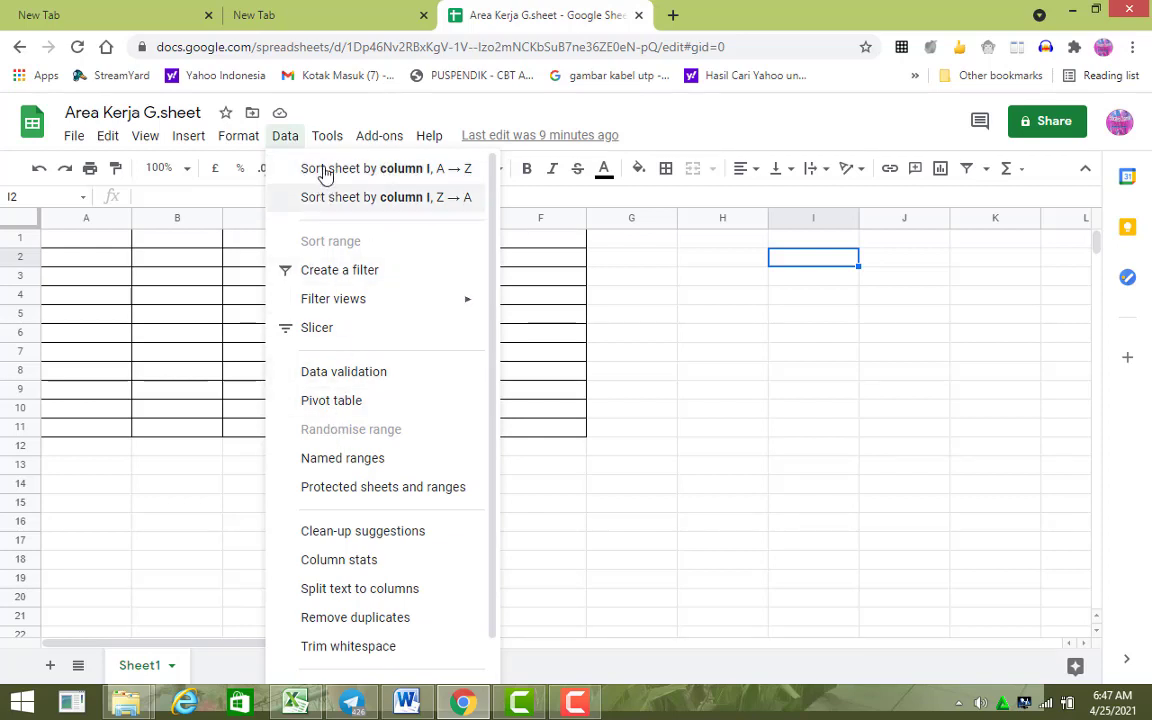
{"action": "left_click", "coordinate": [328, 138]}
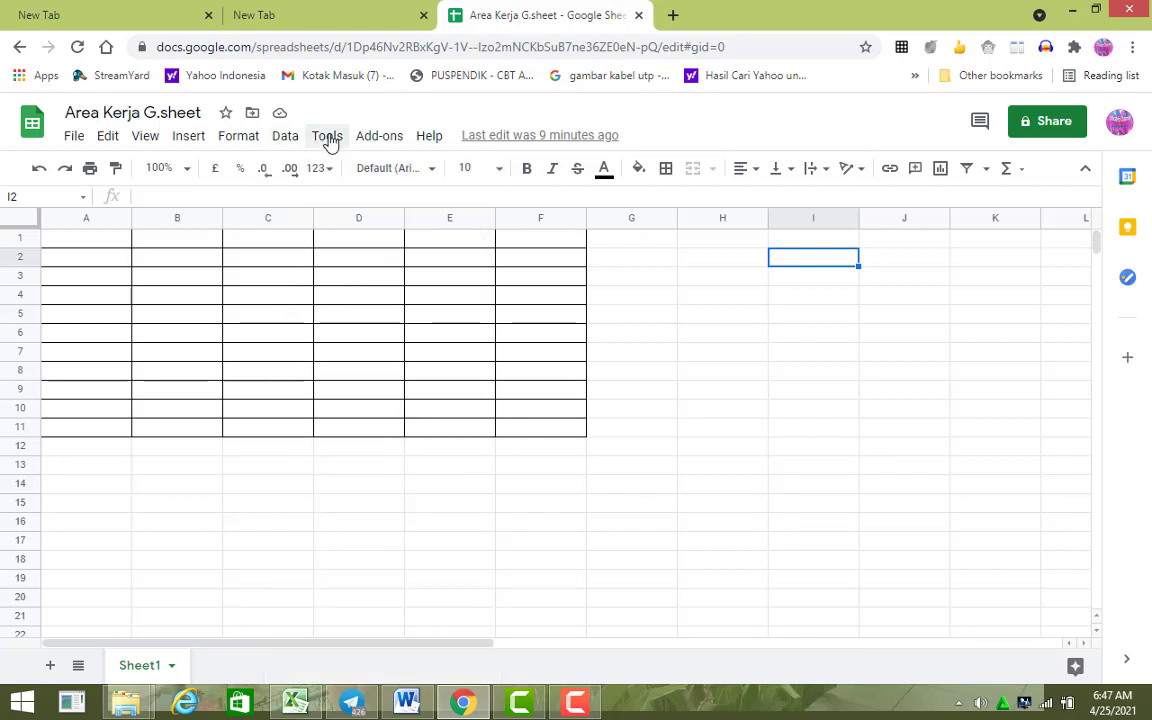
{"action": "left_click", "coordinate": [329, 138]}
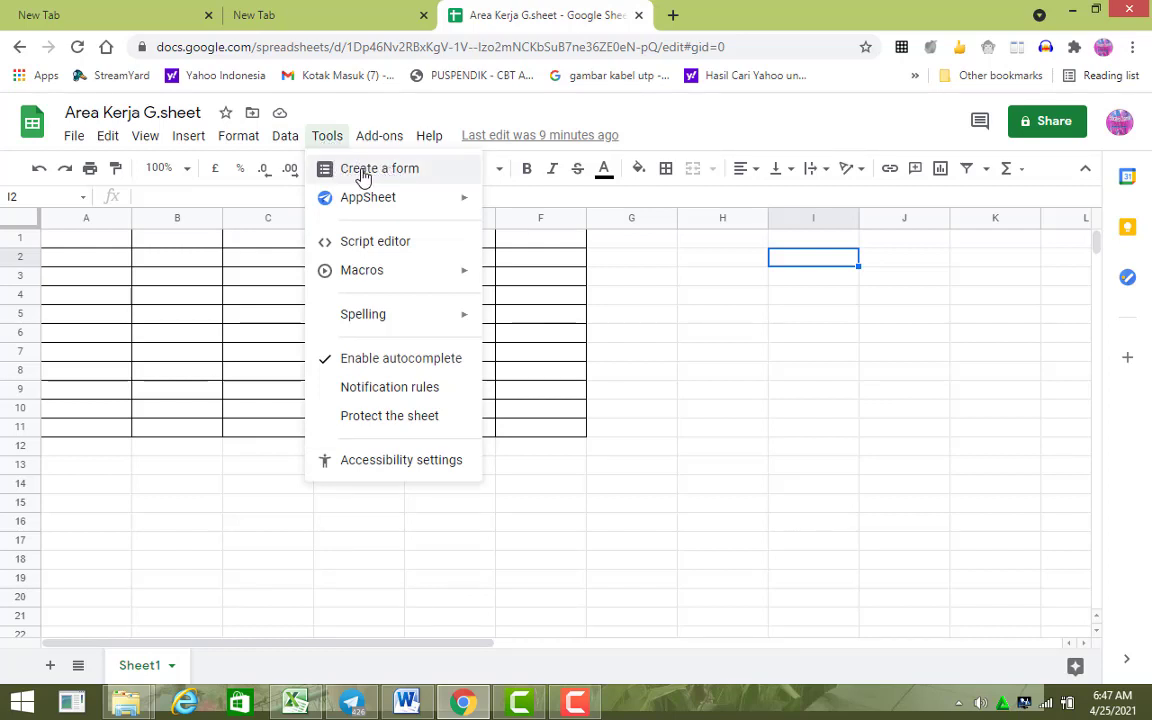
{"action": "mouse_move", "coordinate": [371, 141]}
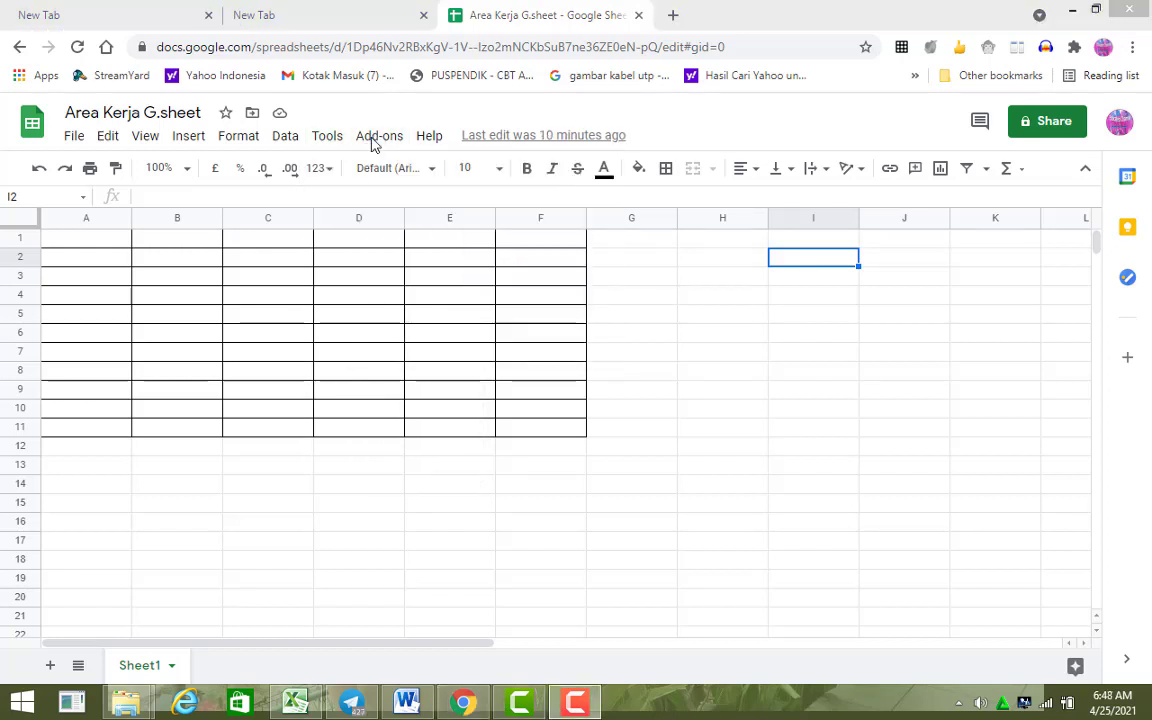
{"action": "left_click", "coordinate": [371, 141]}
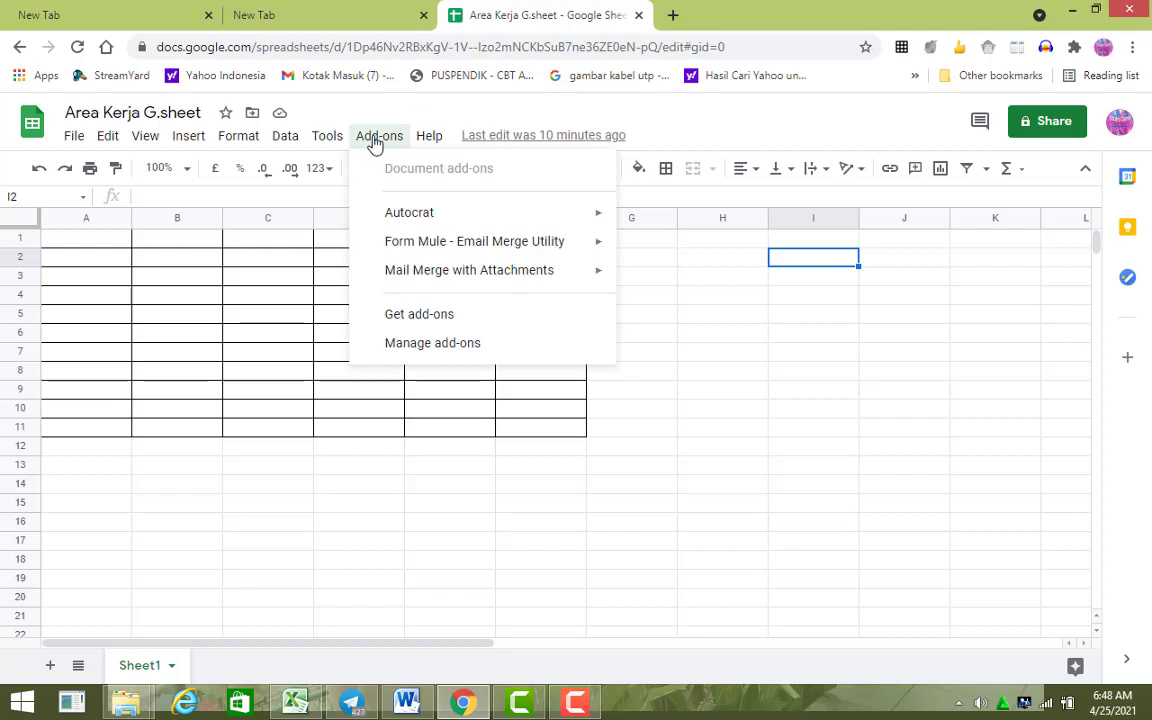
{"action": "mouse_move", "coordinate": [430, 145]}
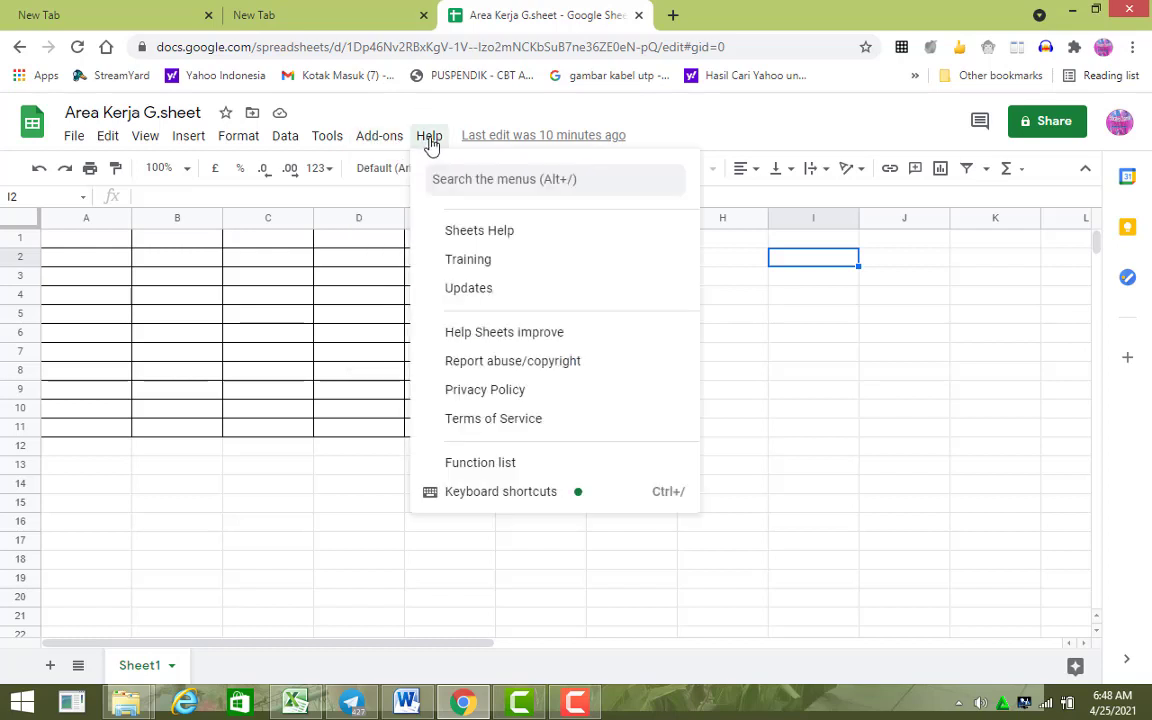
Search the available commands for "sum" and clear the search text.
{"action": "left_click", "coordinate": [444, 170]}
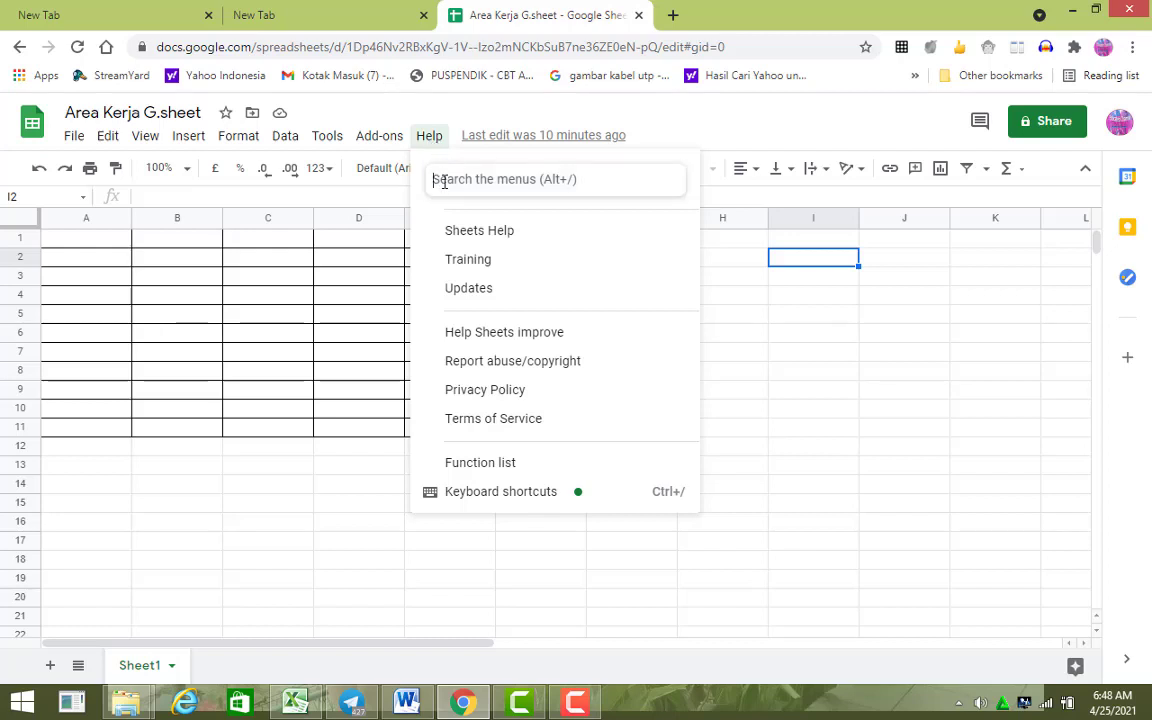
{"action": "type", "text": "sum"}
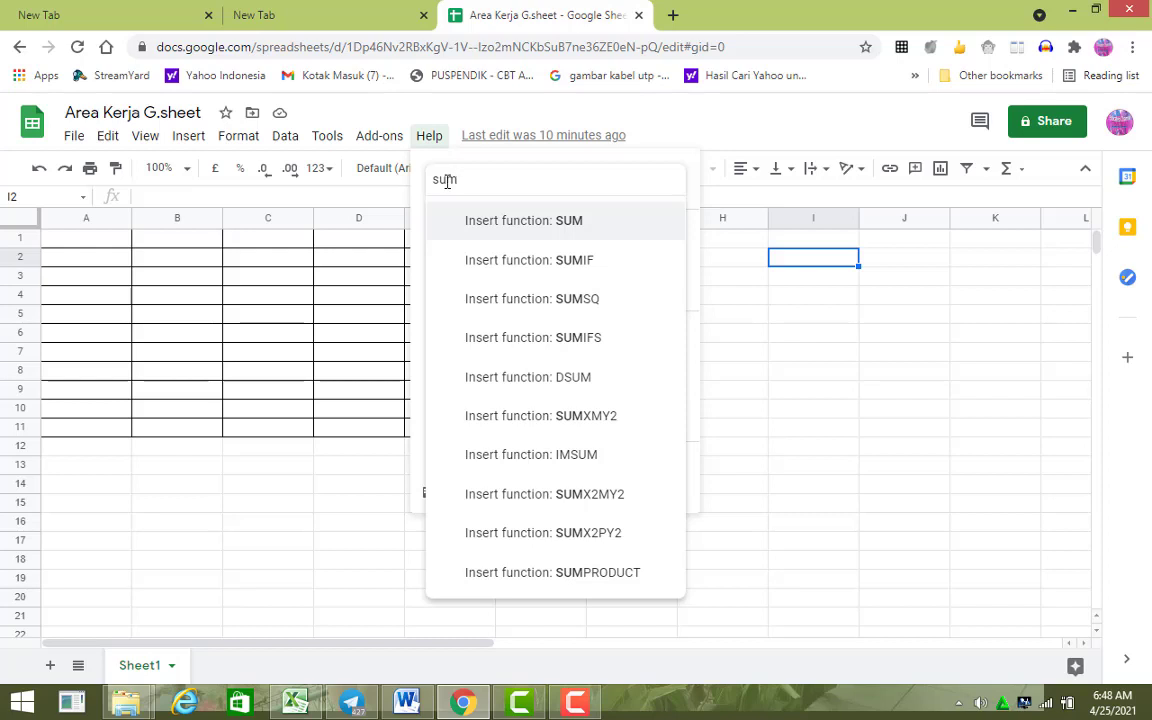
{"action": "key", "text": "BackSpace"}
{"action": "key", "text": "BackSpace"}
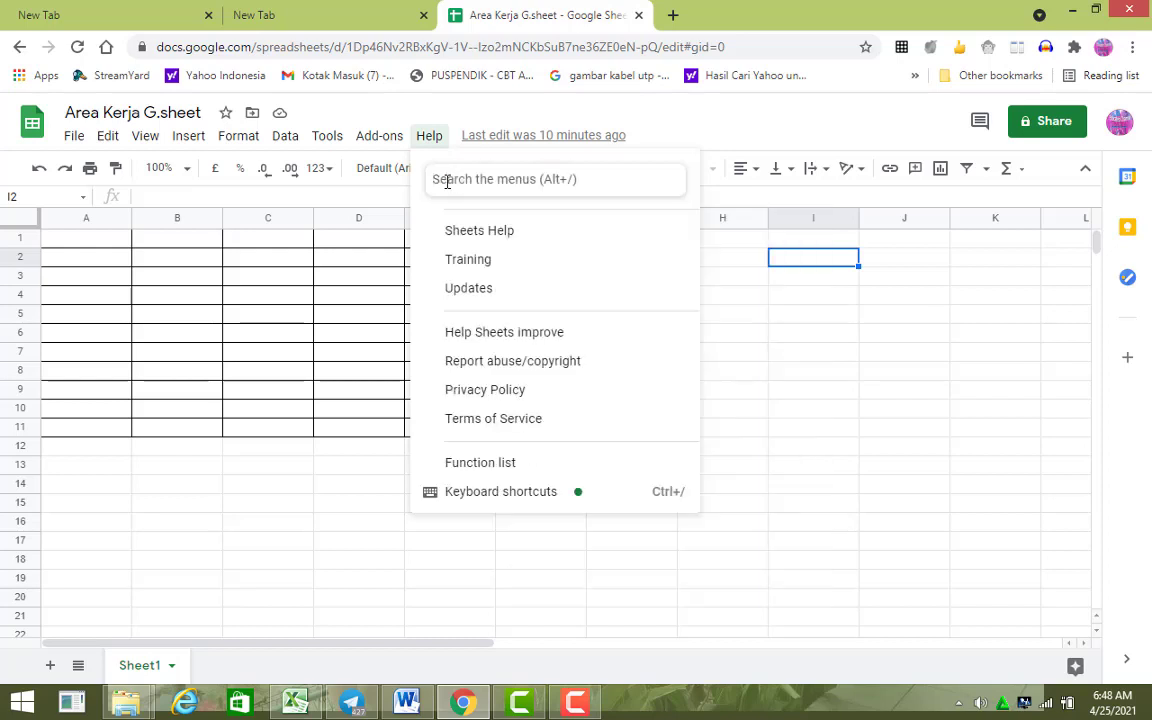
Search the available commands for "aver", clear the text, and search for "teb".
{"action": "type", "text": "a"}
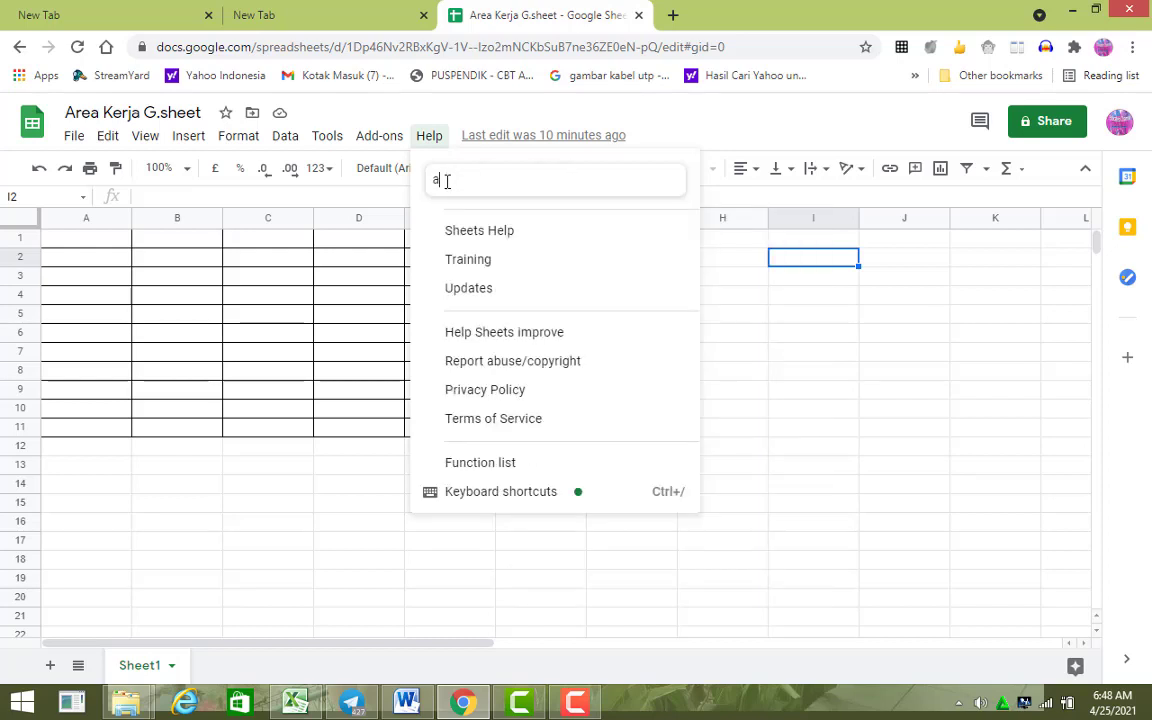
{"action": "type", "text": "ver"}
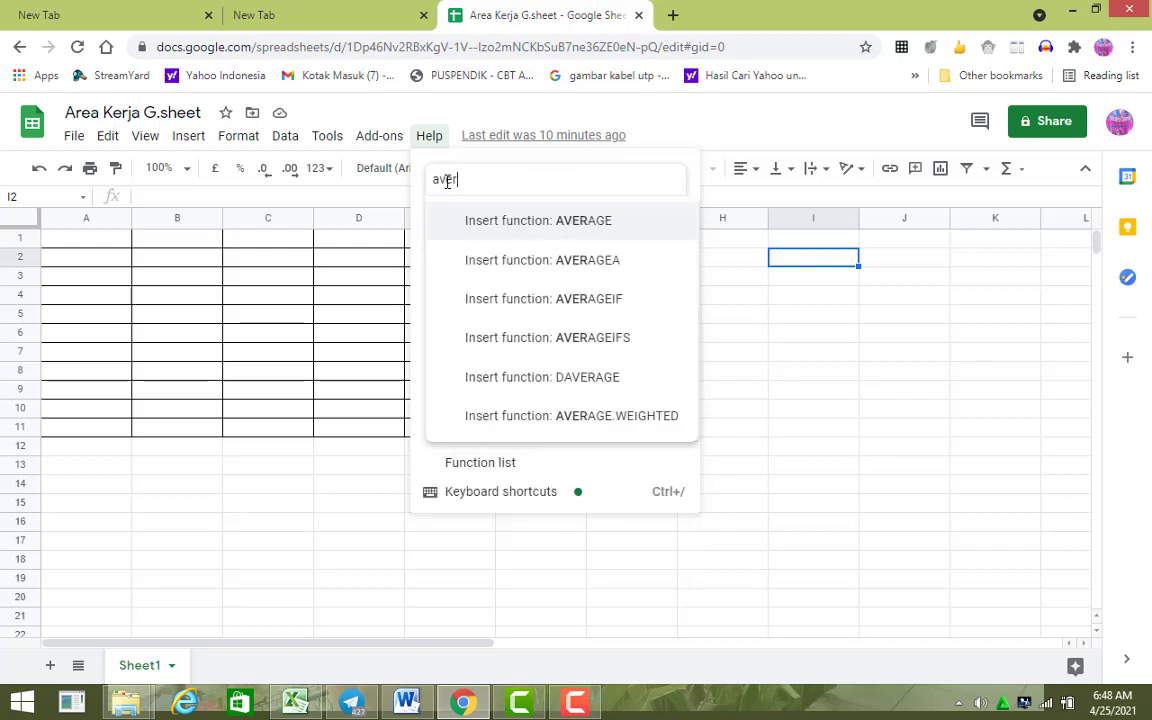
{"action": "key", "text": "BackSpace"}
{"action": "key", "text": "BackSpace"}
{"action": "key", "text": "BackSpace"}
{"action": "key", "text": "BackSpace"}
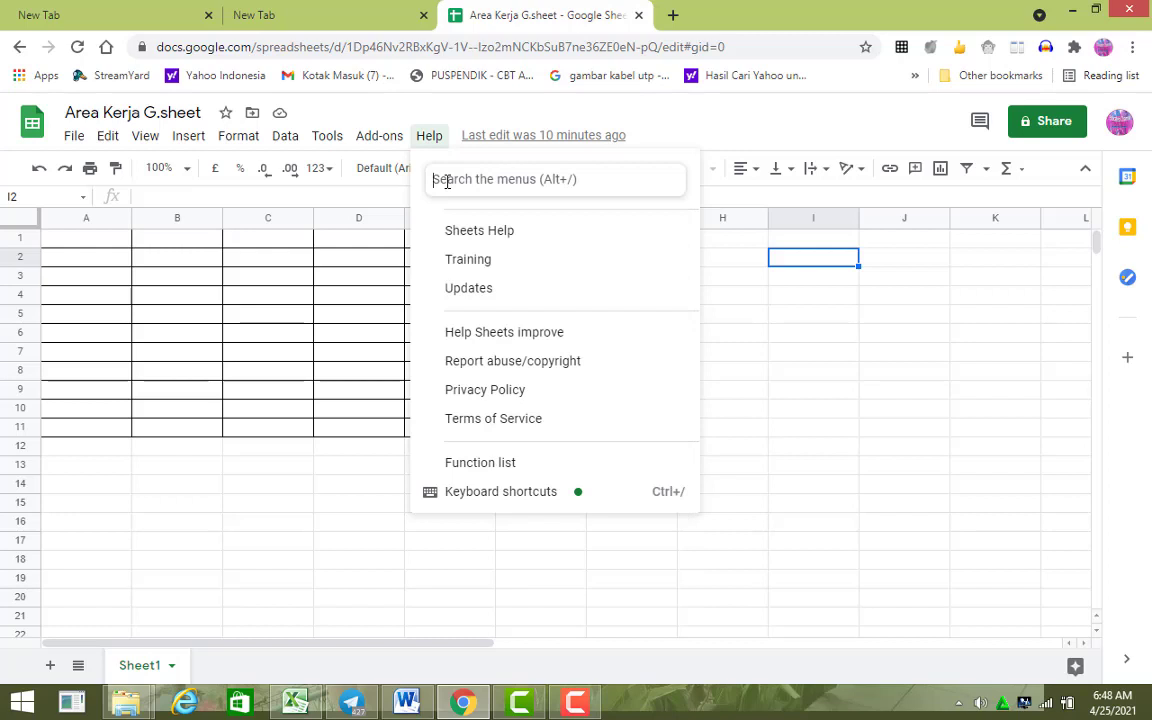
{"action": "type", "text": "teb"}
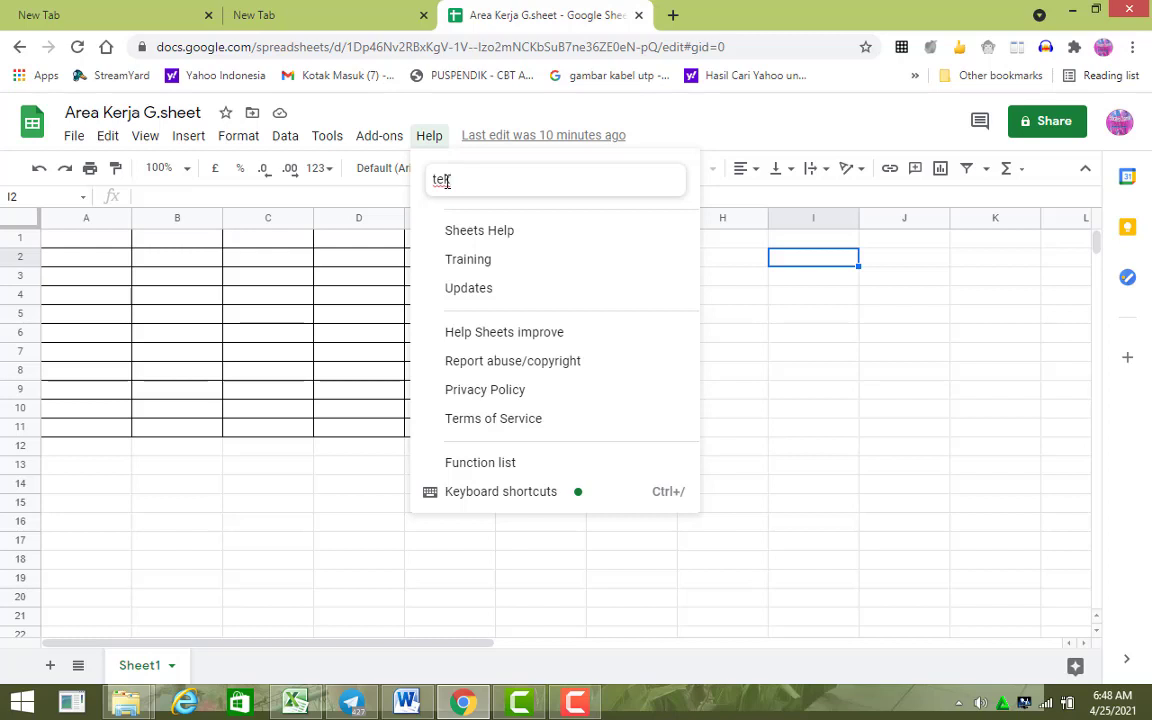
{"action": "key", "text": "BackSpace"}
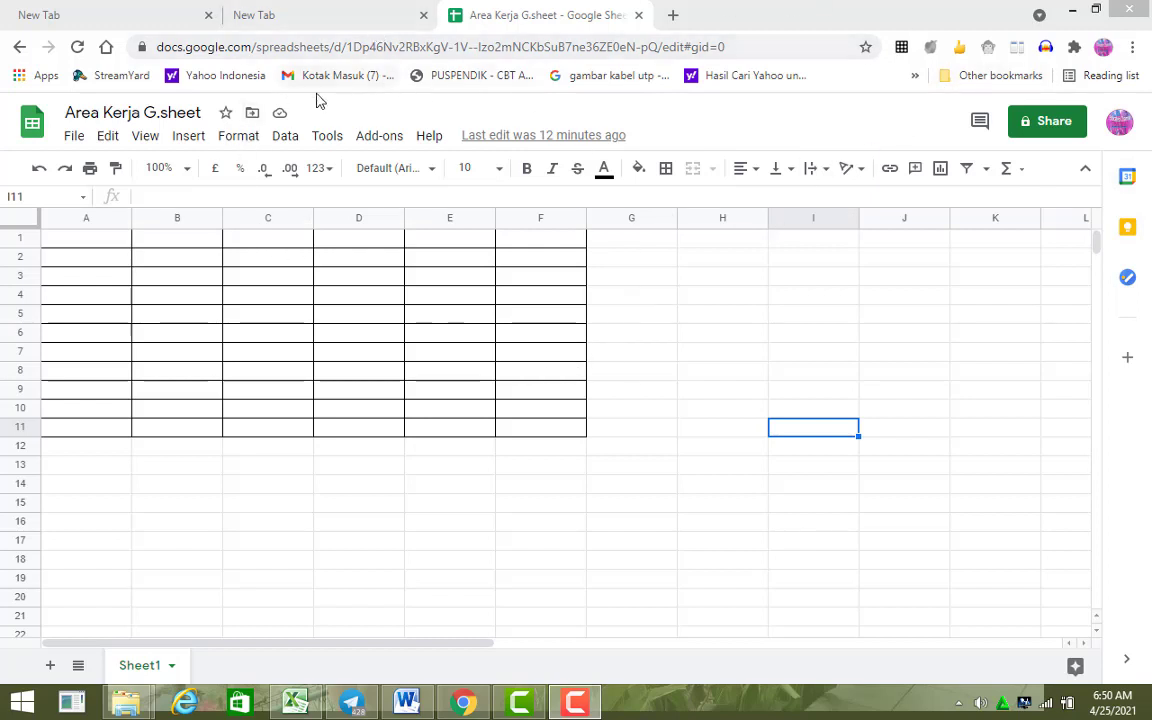
{"action": "left_click", "coordinate": [74, 138]}
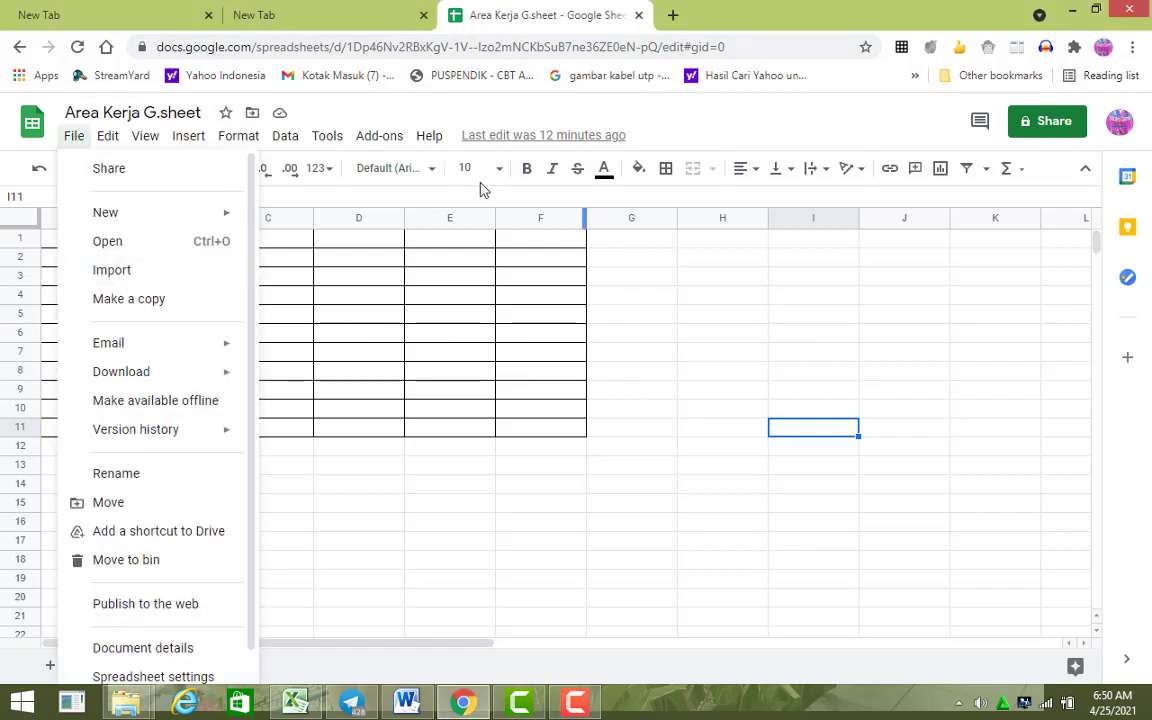
{"action": "left_click", "coordinate": [682, 336]}
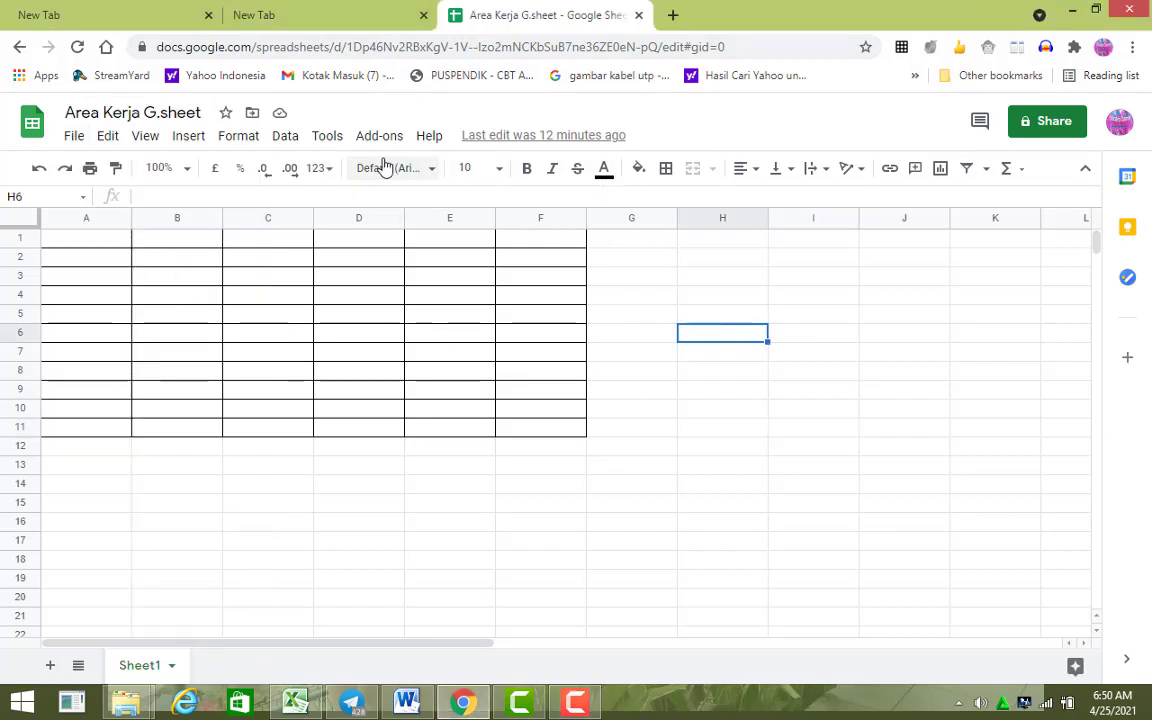
{"action": "left_click", "coordinate": [190, 140]}
{"action": "mouse_move", "coordinate": [211, 509]}
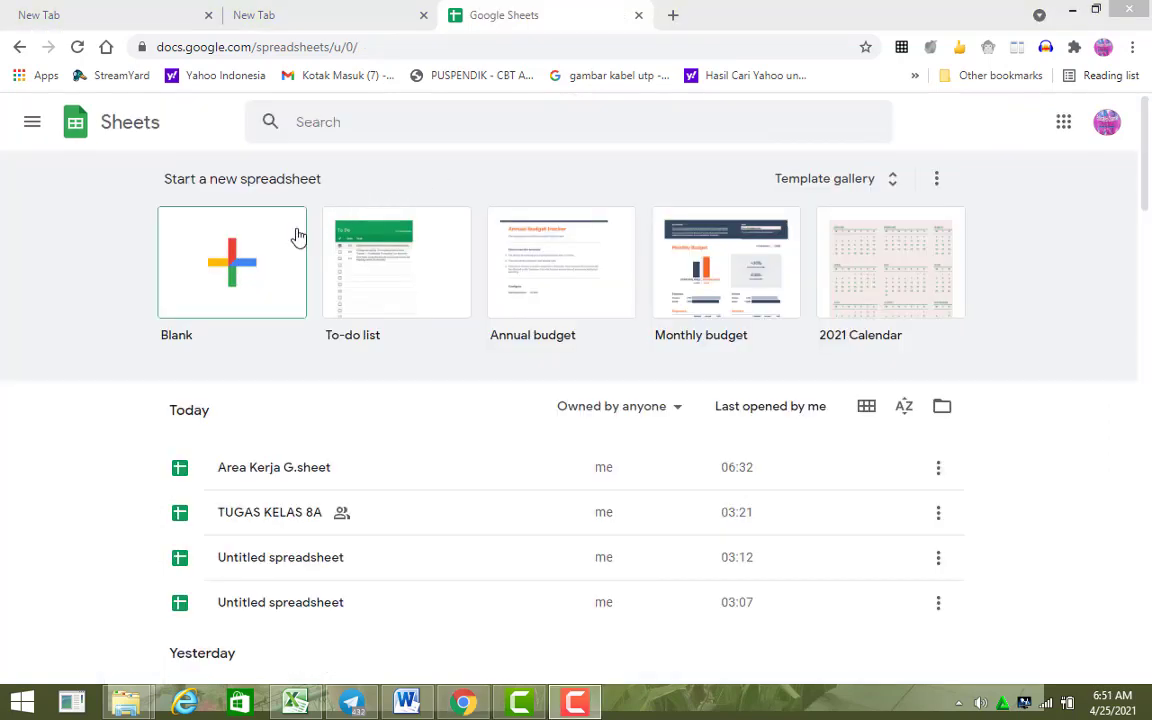
Create a blank spreadsheet and import the VIDEO CONTOH Excel file from the device with the Replace spreadsheet option.
{"action": "left_click", "coordinate": [239, 271]}
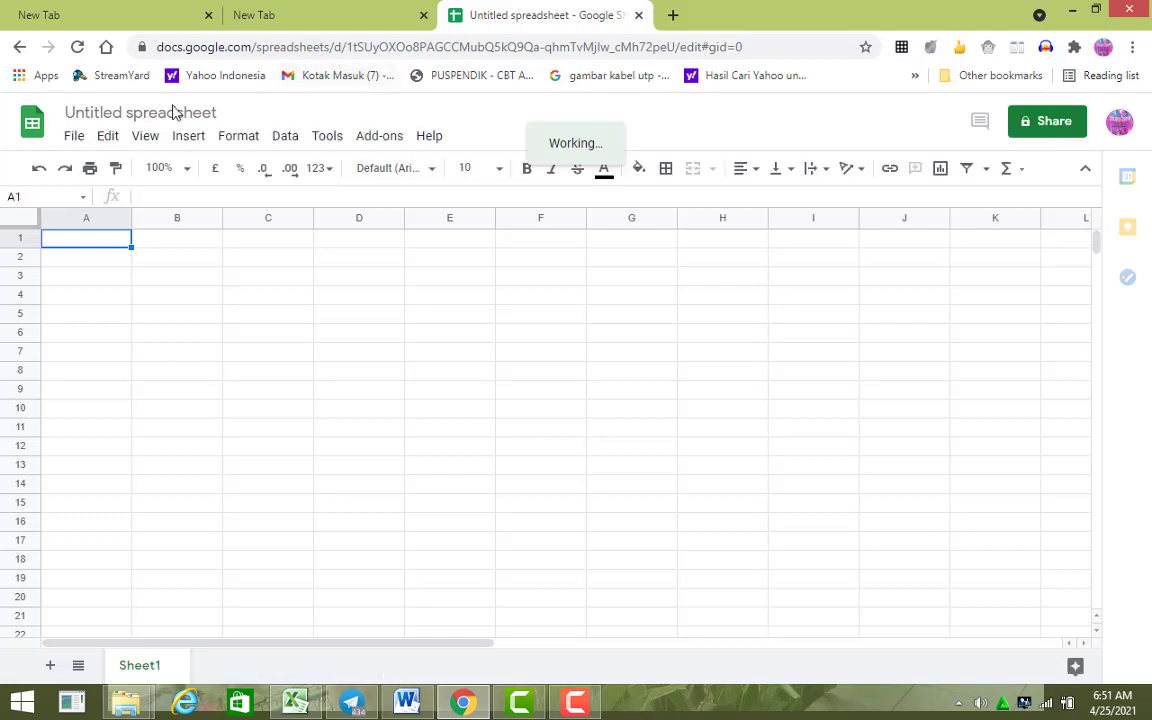
{"action": "left_click", "coordinate": [73, 136]}
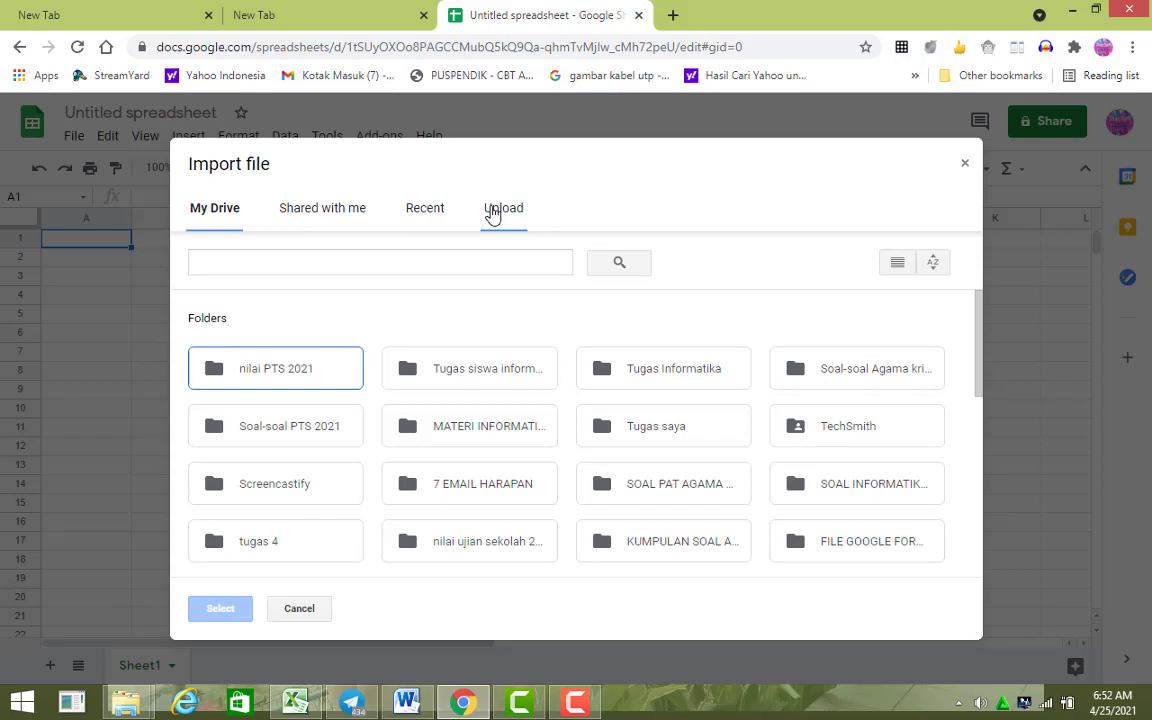
{"action": "left_click", "coordinate": [492, 214]}
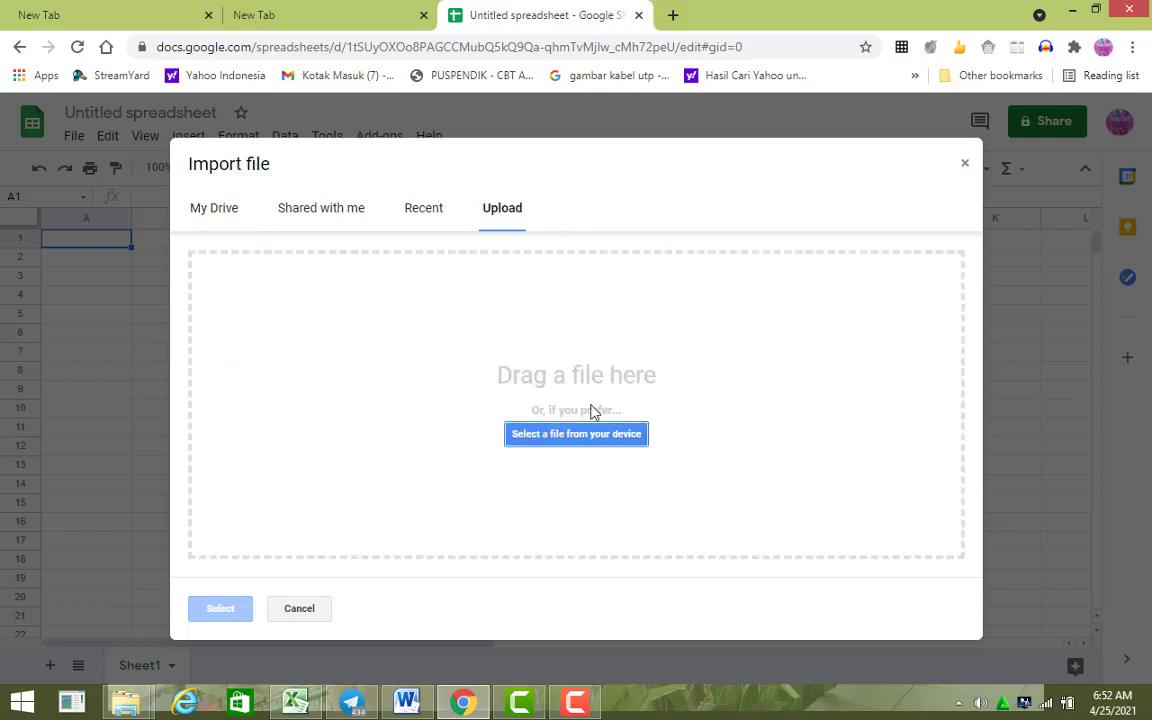
{"action": "left_click", "coordinate": [586, 438]}
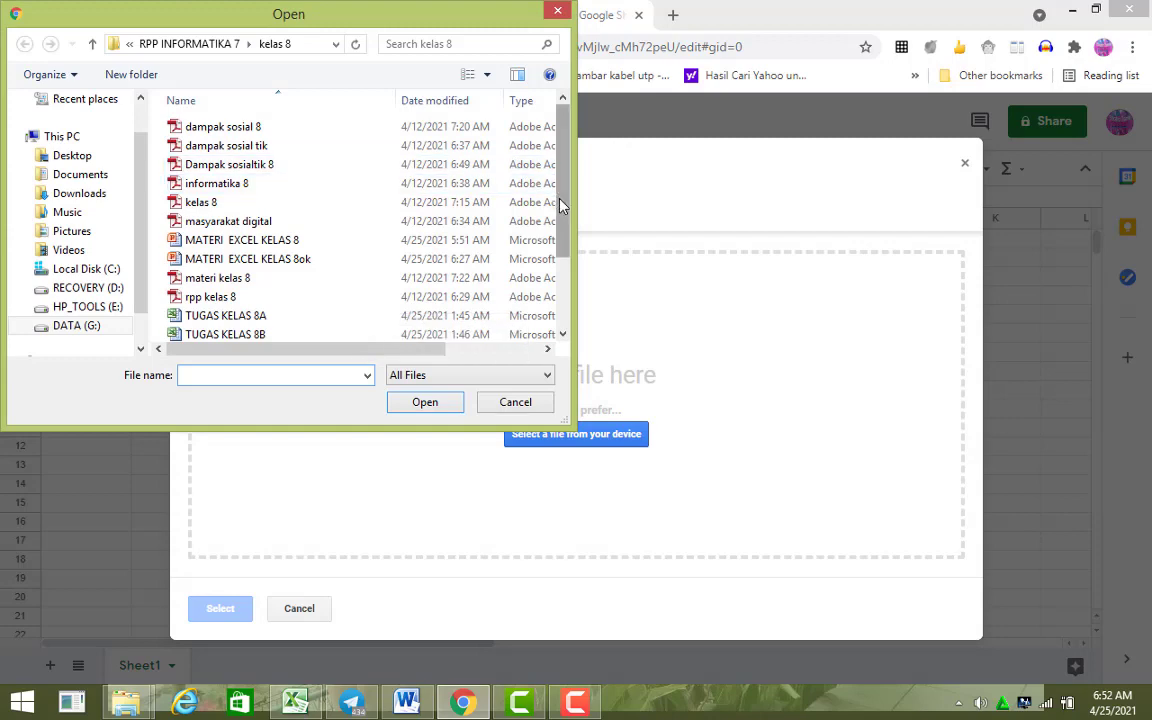
{"action": "scroll", "coordinate": [503, 178], "scroll_direction": "down", "scroll_amount": 2}
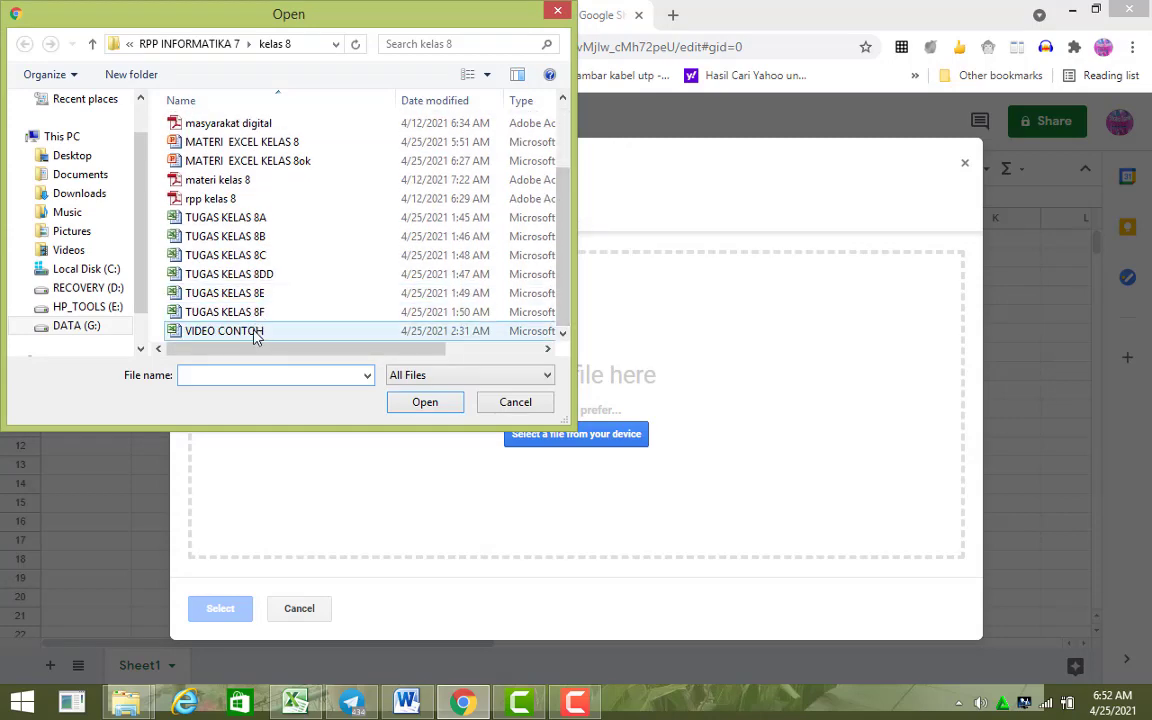
{"action": "left_click", "coordinate": [240, 332]}
{"action": "left_click", "coordinate": [410, 404]}
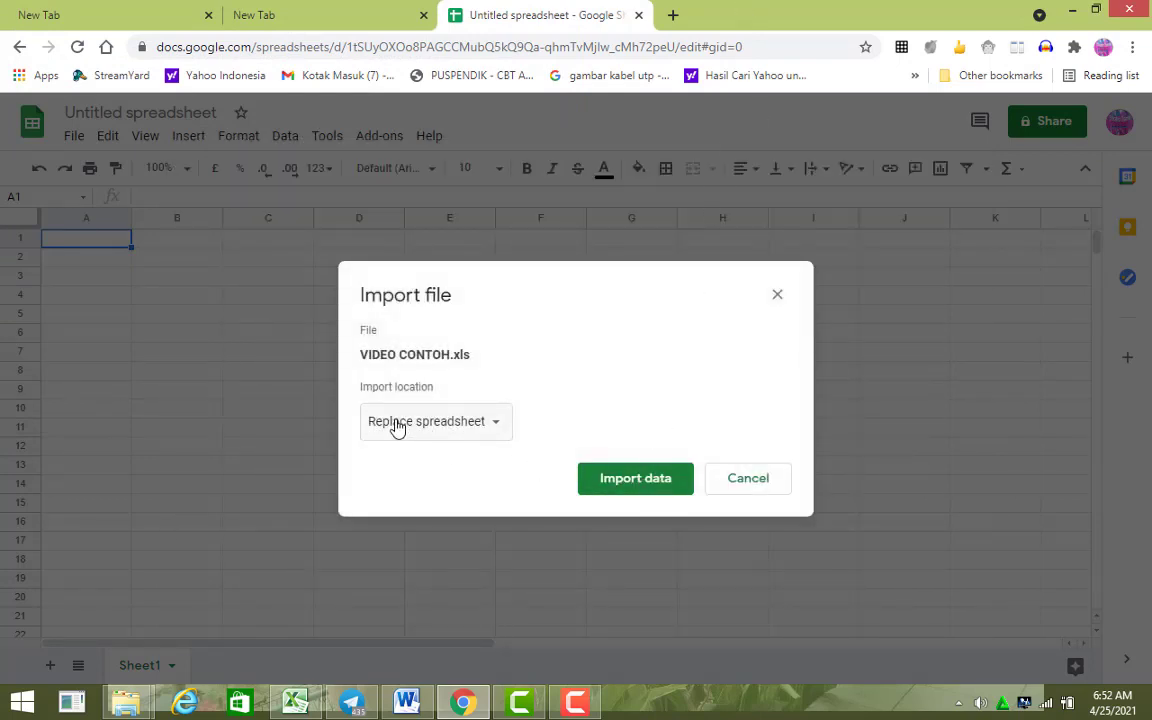
{"action": "left_click", "coordinate": [647, 487]}
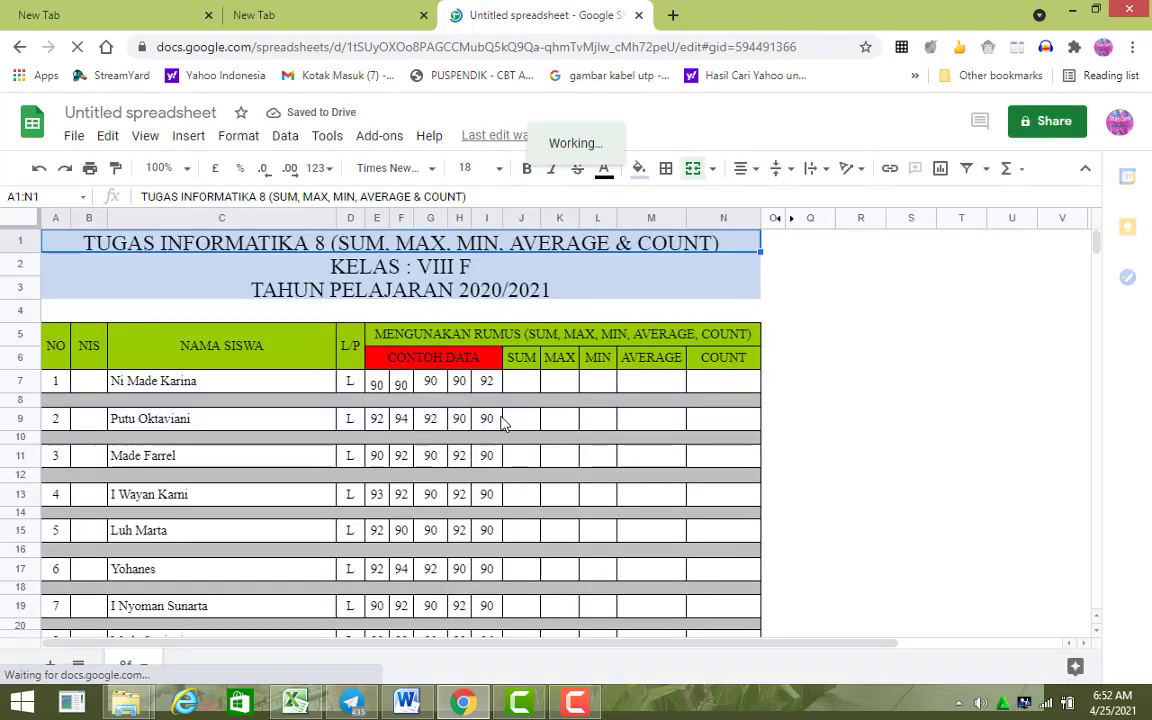
Examine the imported student score table from its title rows down to the last student row.
{"action": "scroll", "coordinate": [380, 329], "scroll_direction": "down", "scroll_amount": 3}
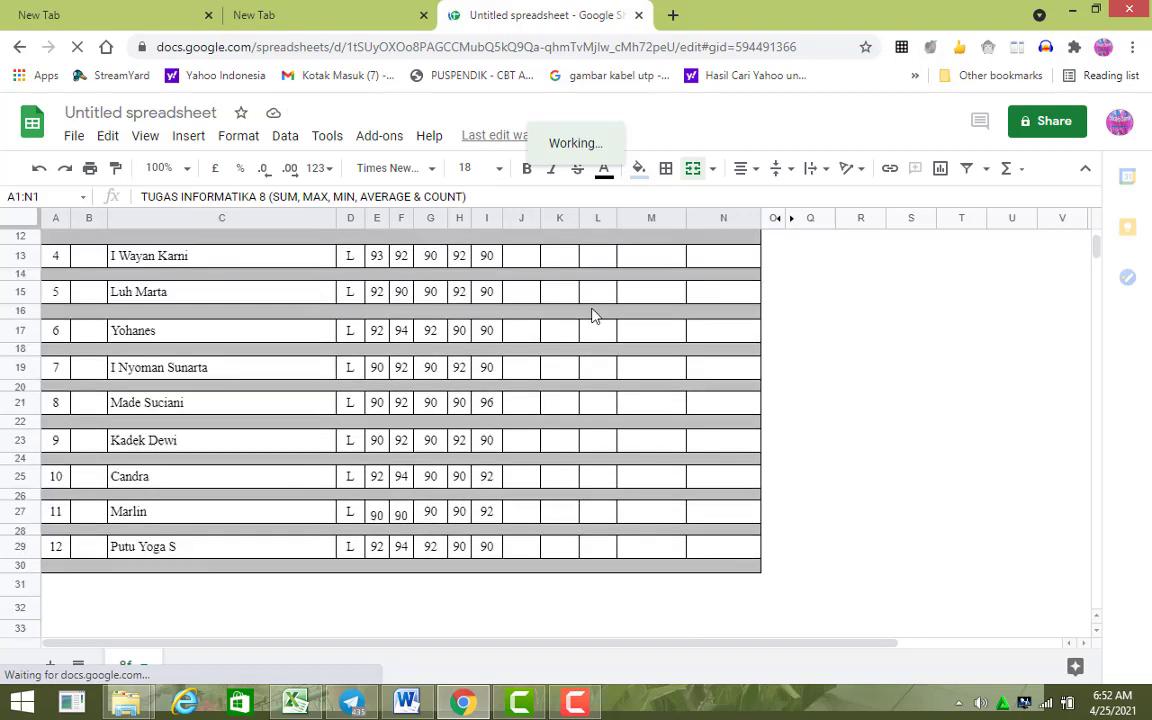
{"action": "scroll", "coordinate": [998, 240], "scroll_direction": "up", "scroll_amount": 3}
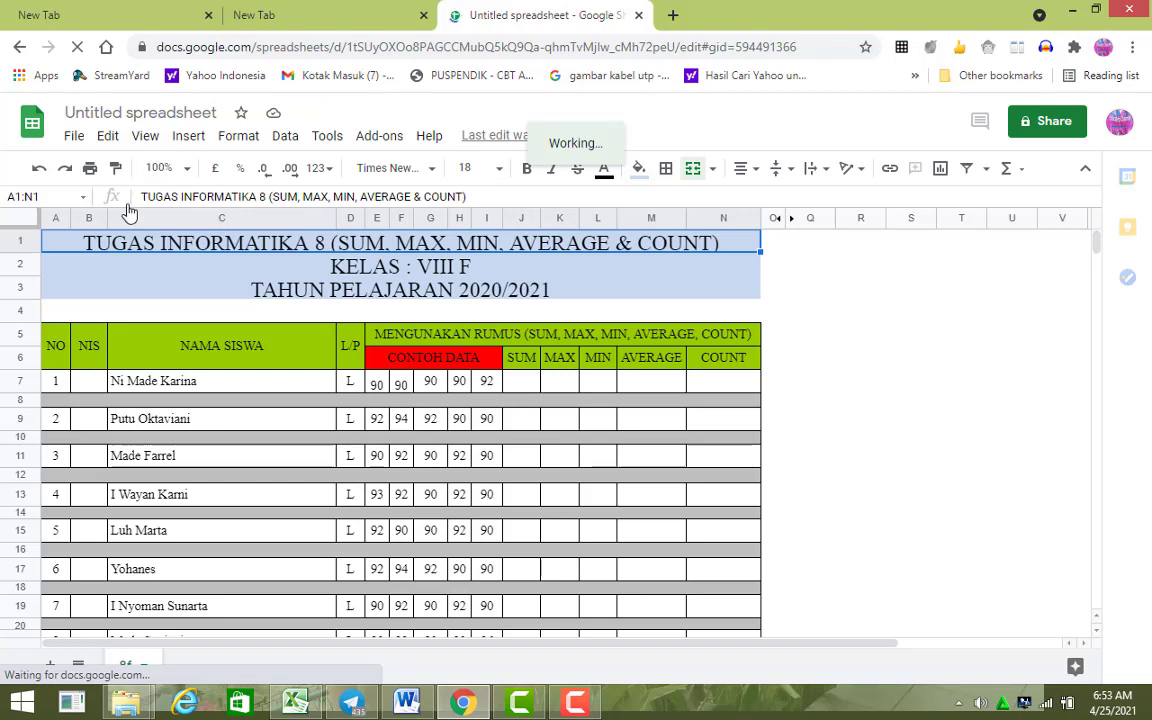
{"action": "scroll", "coordinate": [90, 445], "scroll_direction": "down", "scroll_amount": 3}
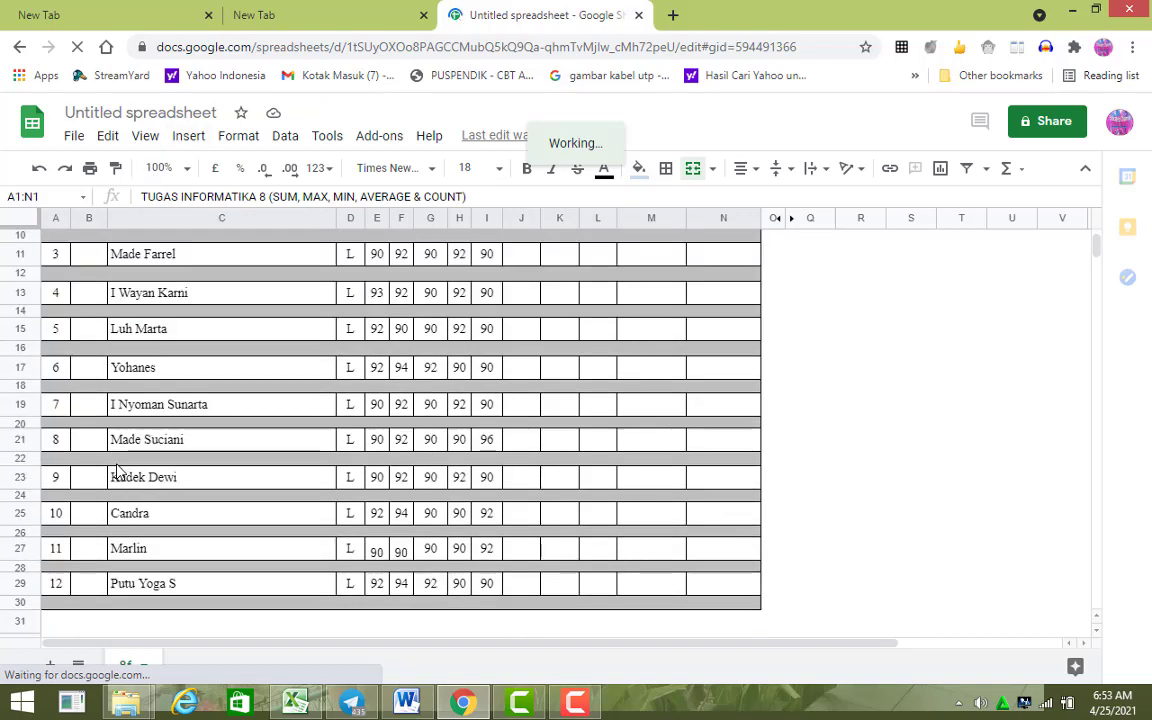
{"action": "scroll", "coordinate": [115, 450], "scroll_direction": "down", "scroll_amount": 4}
{"action": "scroll", "coordinate": [576, 311], "scroll_direction": "up", "scroll_amount": 6}
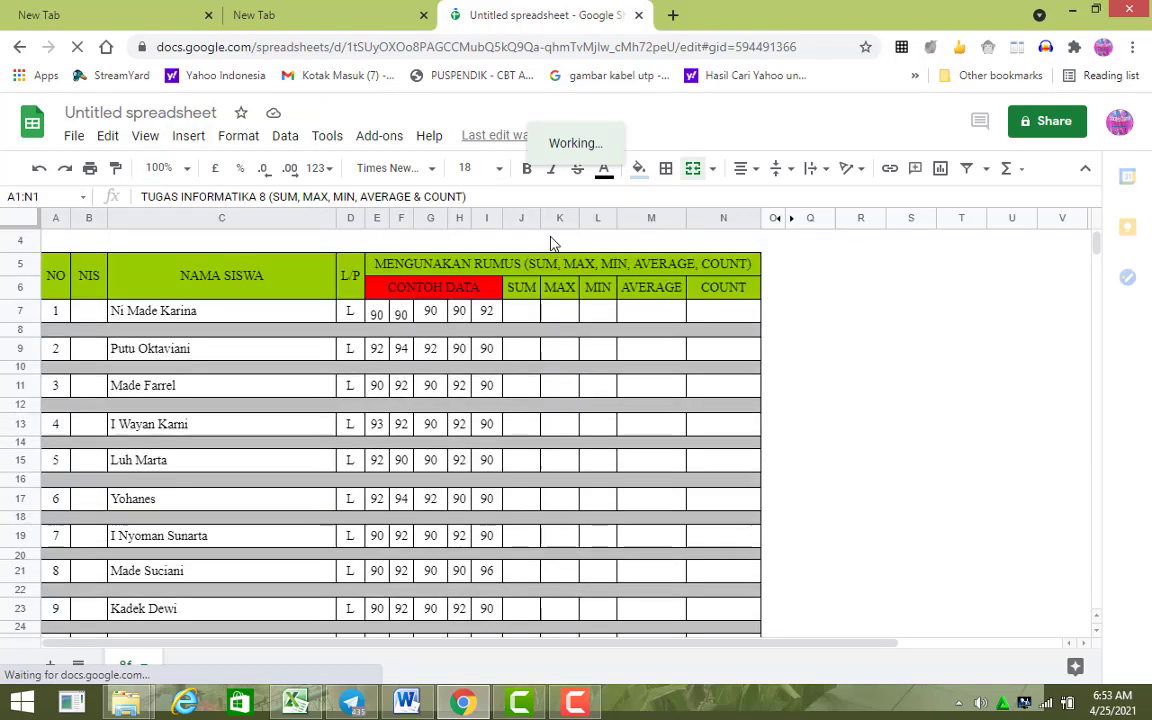
{"action": "scroll", "coordinate": [515, 244], "scroll_direction": "up", "scroll_amount": 1}
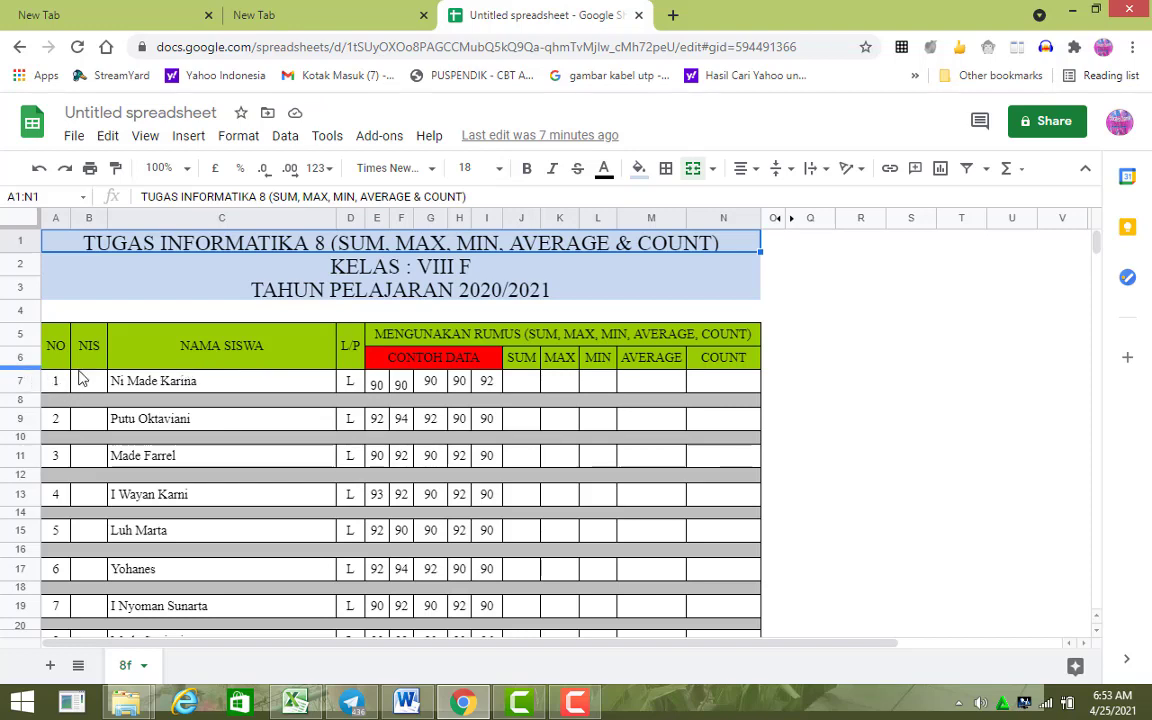
Enter the formula =sum(E7:I7) in cell J7 to total the first student's sample data.
{"action": "left_click", "coordinate": [518, 387]}
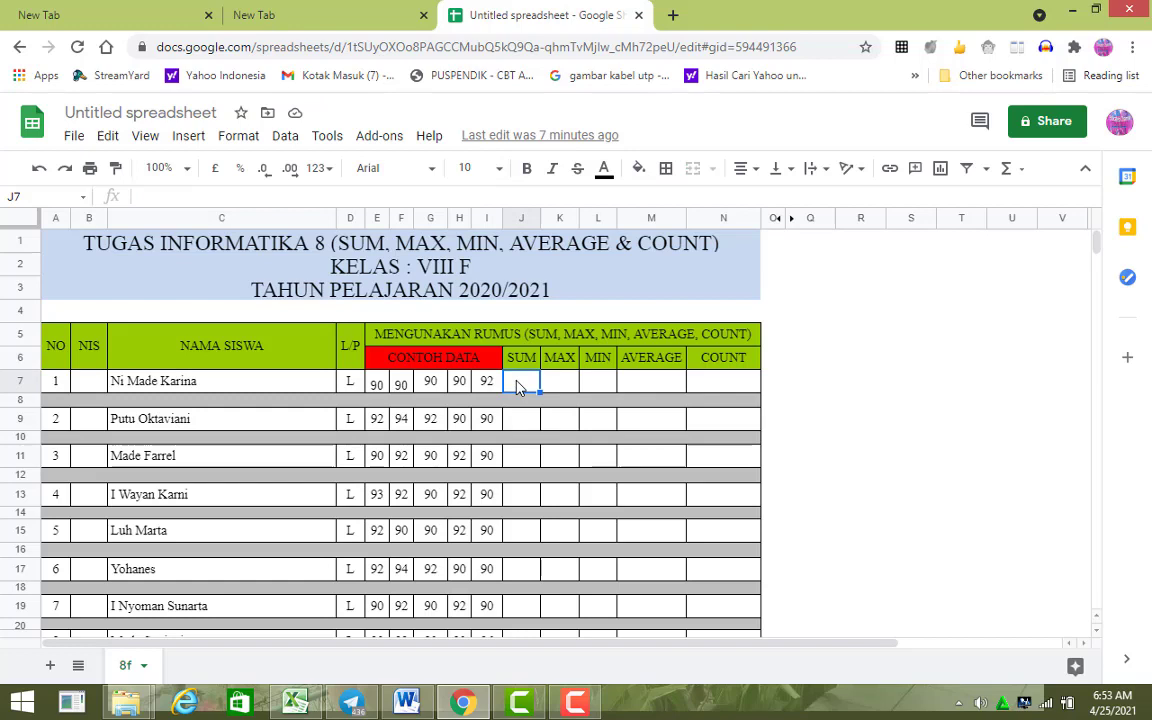
{"action": "type", "text": "=sum"}
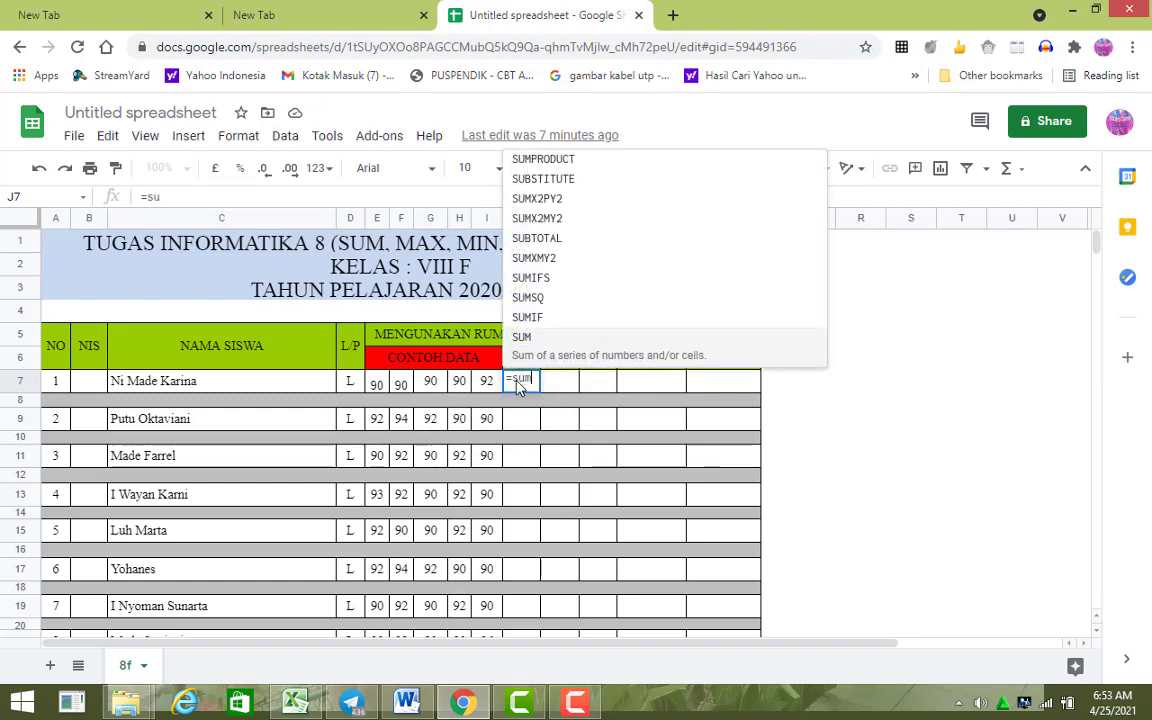
{"action": "type", "text": "("}
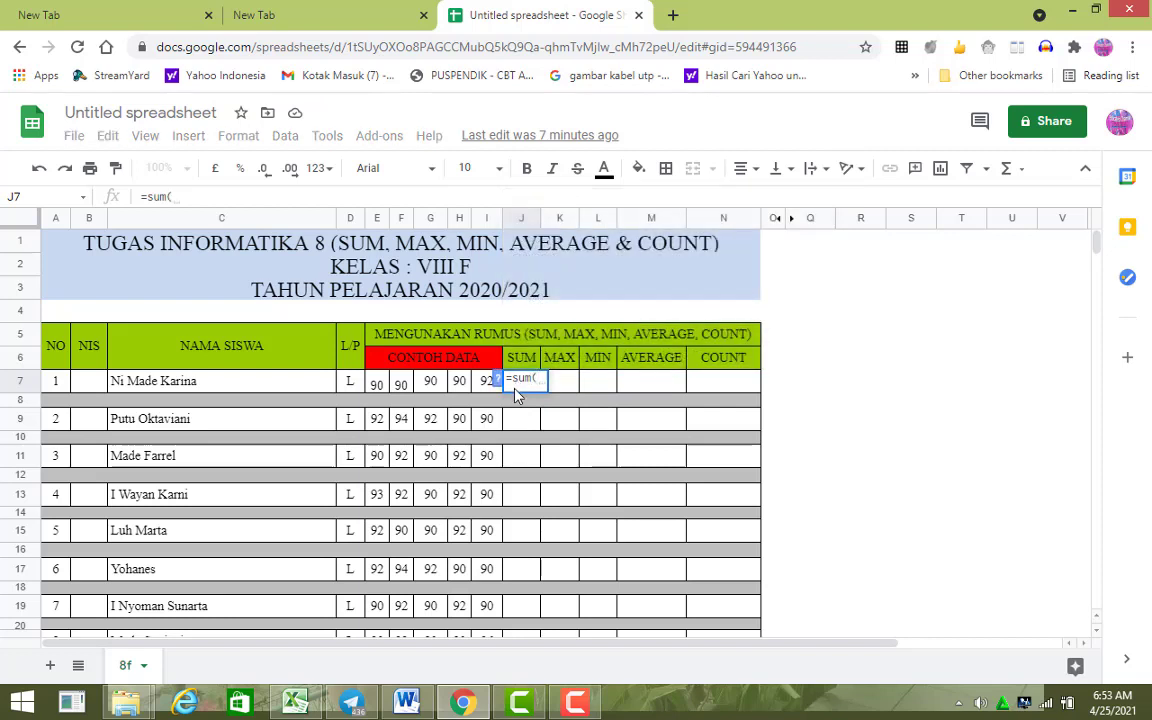
{"action": "left_click_drag", "start_coordinate": [380, 388], "coordinate": [492, 388]}
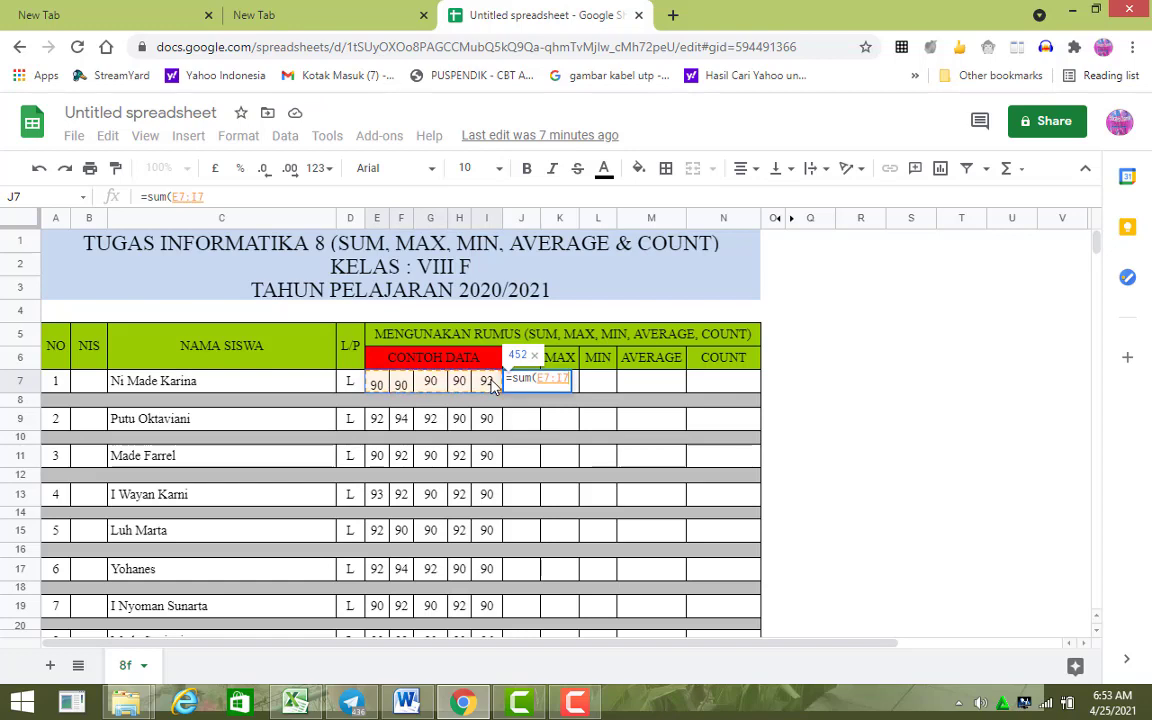
{"action": "type", "text": ")"}
{"action": "key", "text": "Return"}
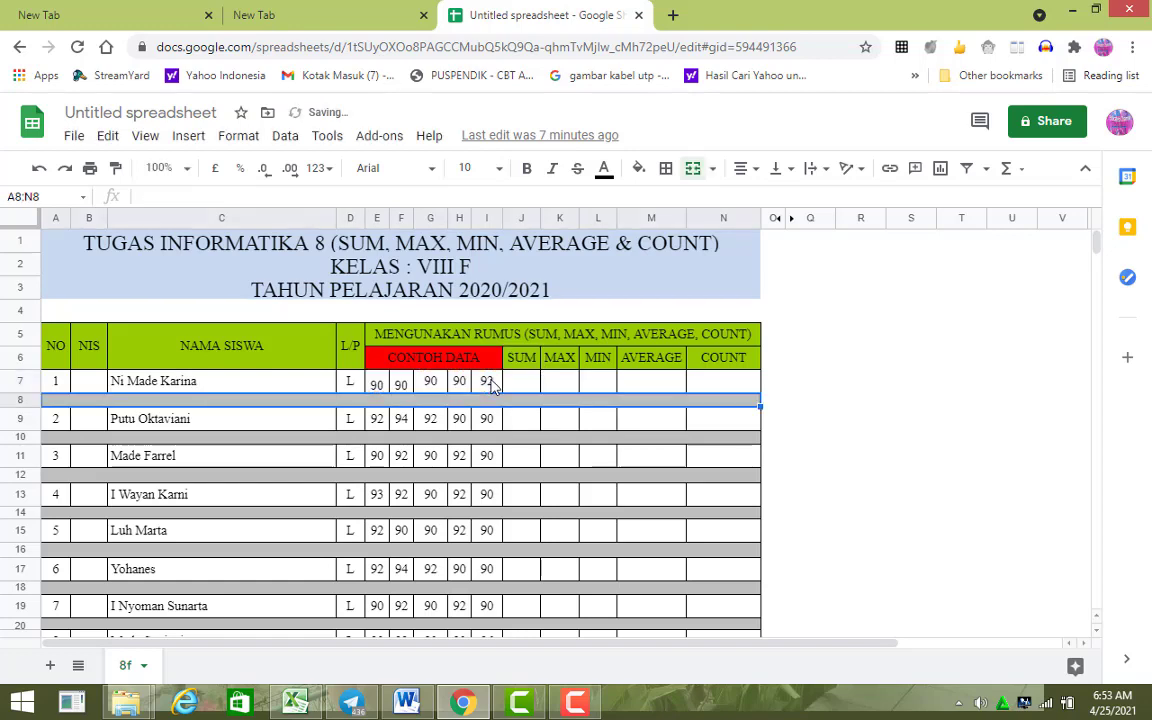
Enter the formula =max(E7:I7) in cell K7 for the first student's highest score.
{"action": "left_click", "coordinate": [569, 388]}
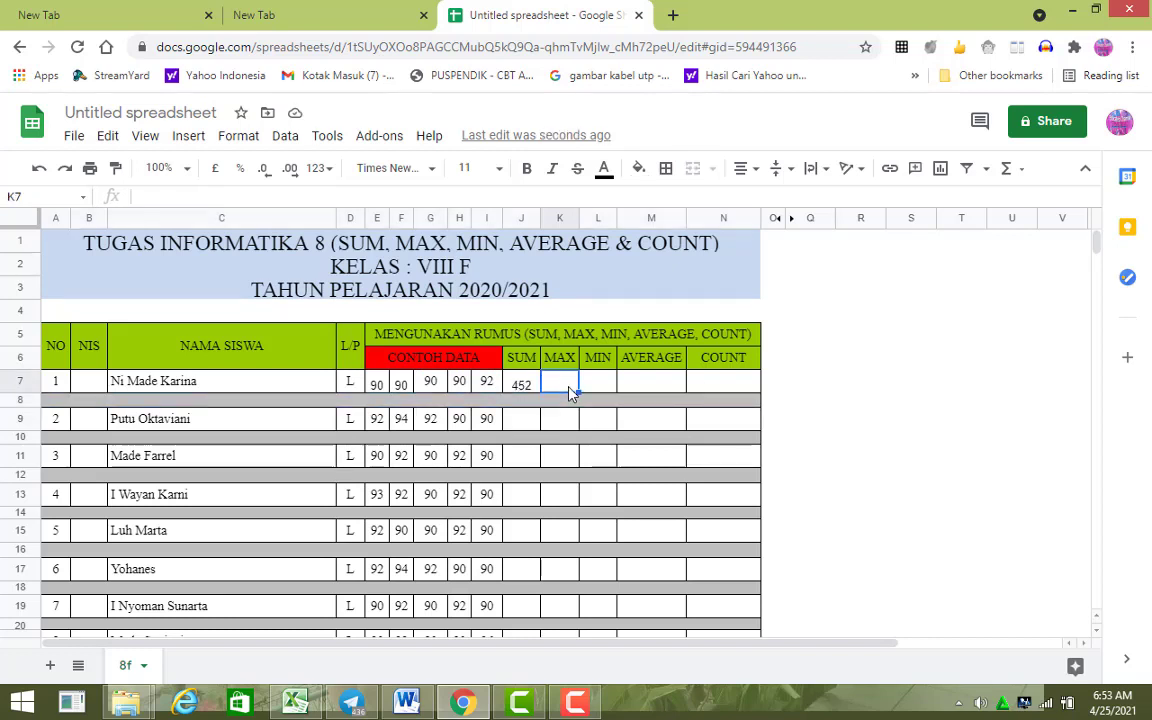
{"action": "type", "text": "="}
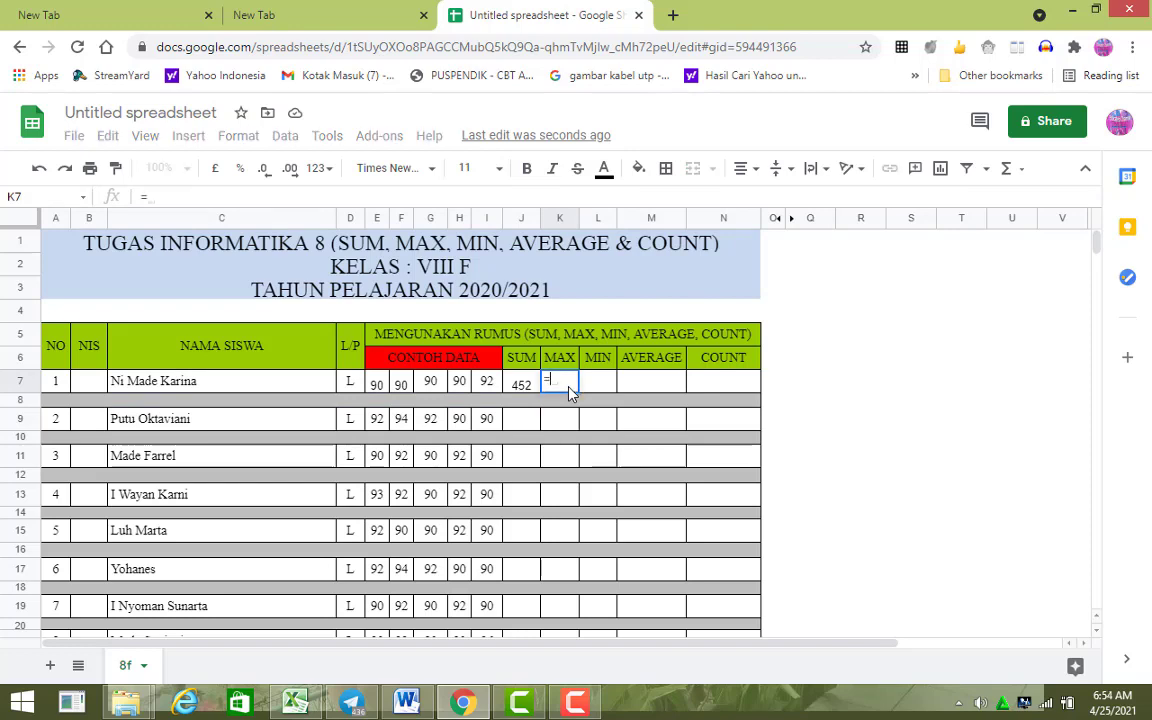
{"action": "type", "text": "max"}
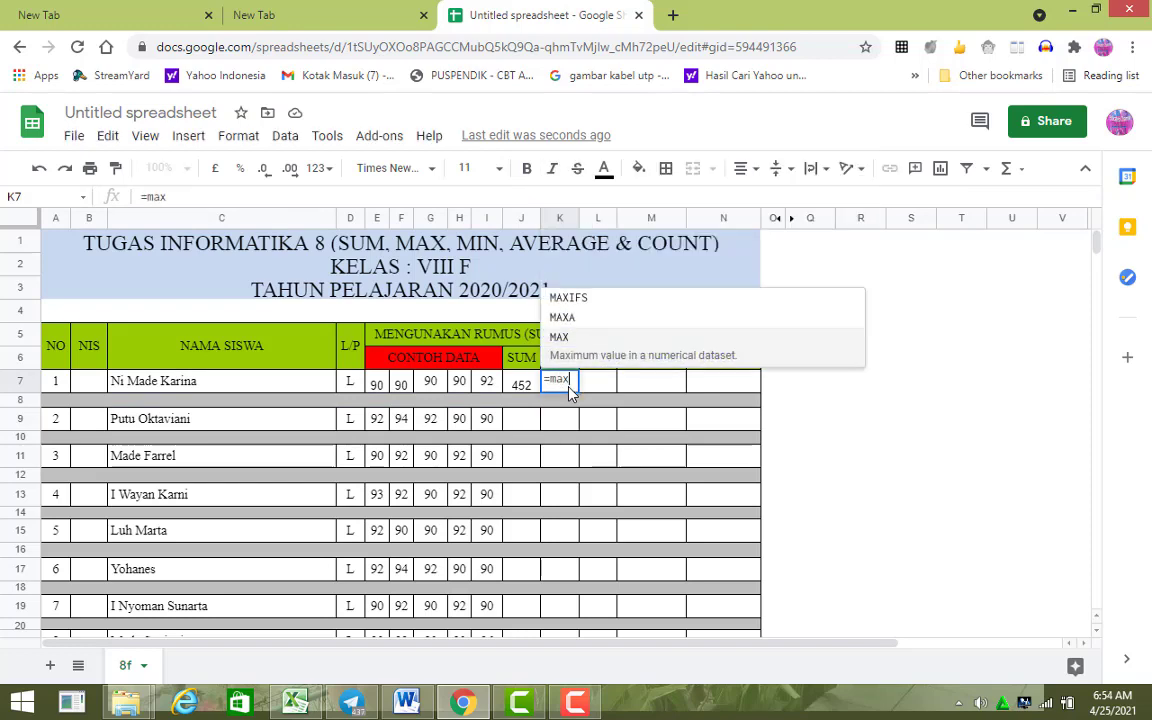
{"action": "type", "text": "("}
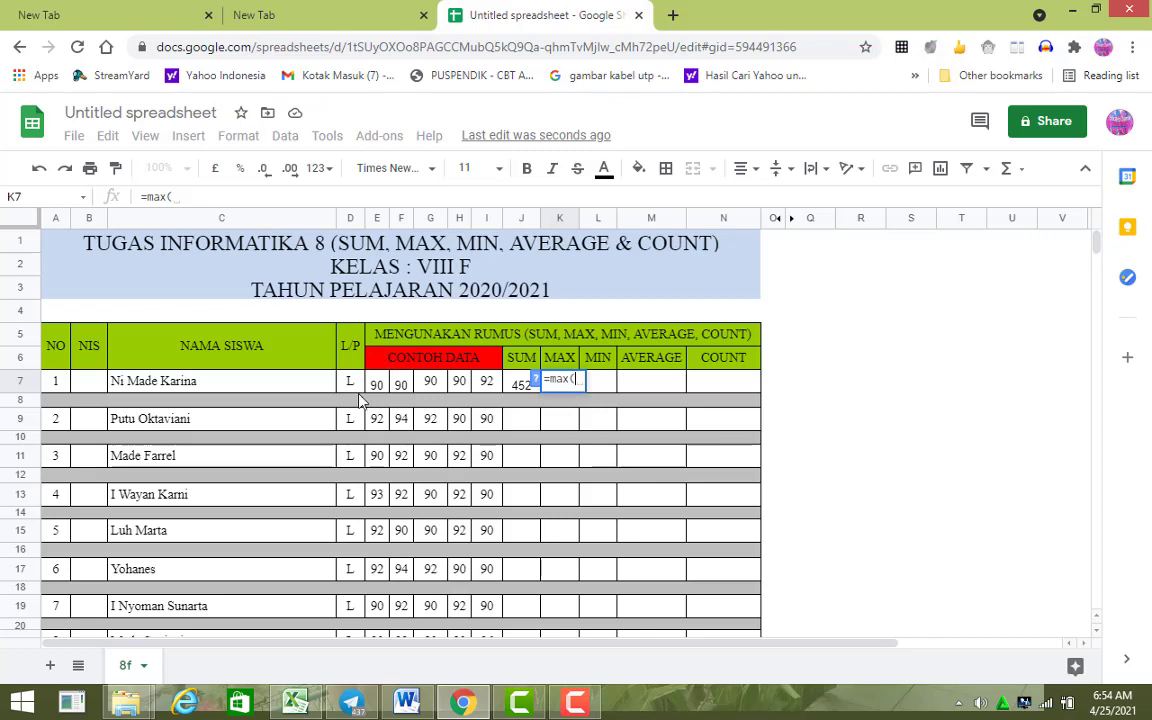
{"action": "left_click_drag", "start_coordinate": [378, 387], "coordinate": [505, 388]}
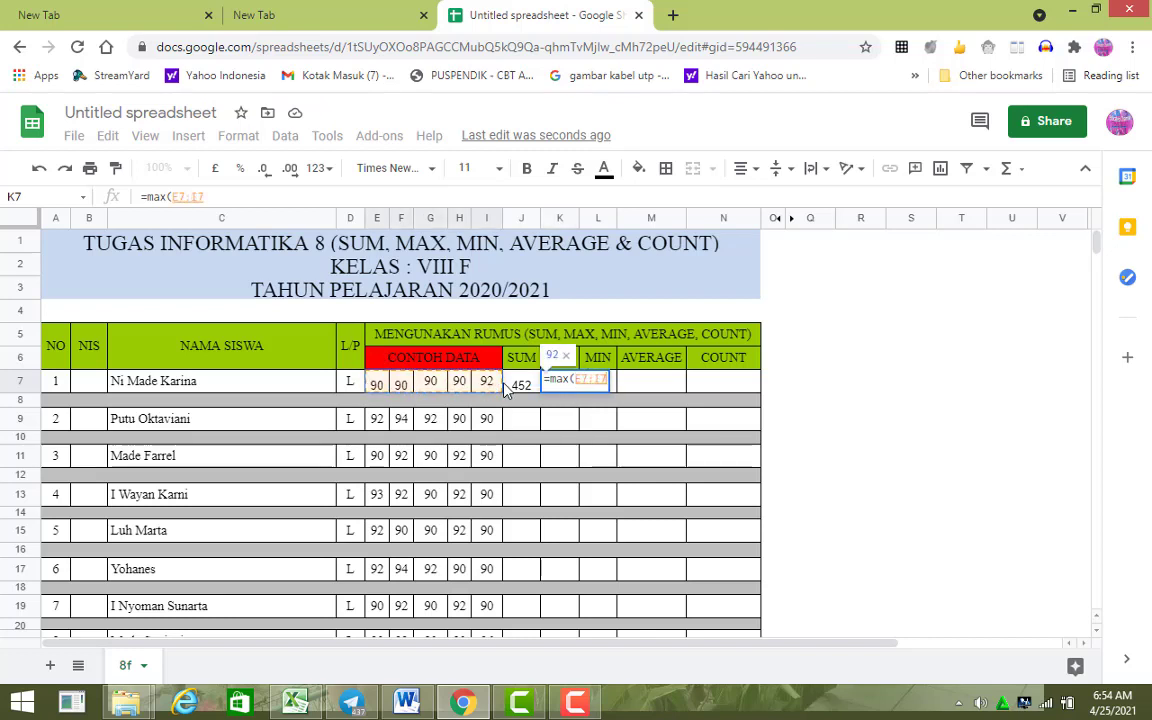
{"action": "key", "text": "Return"}
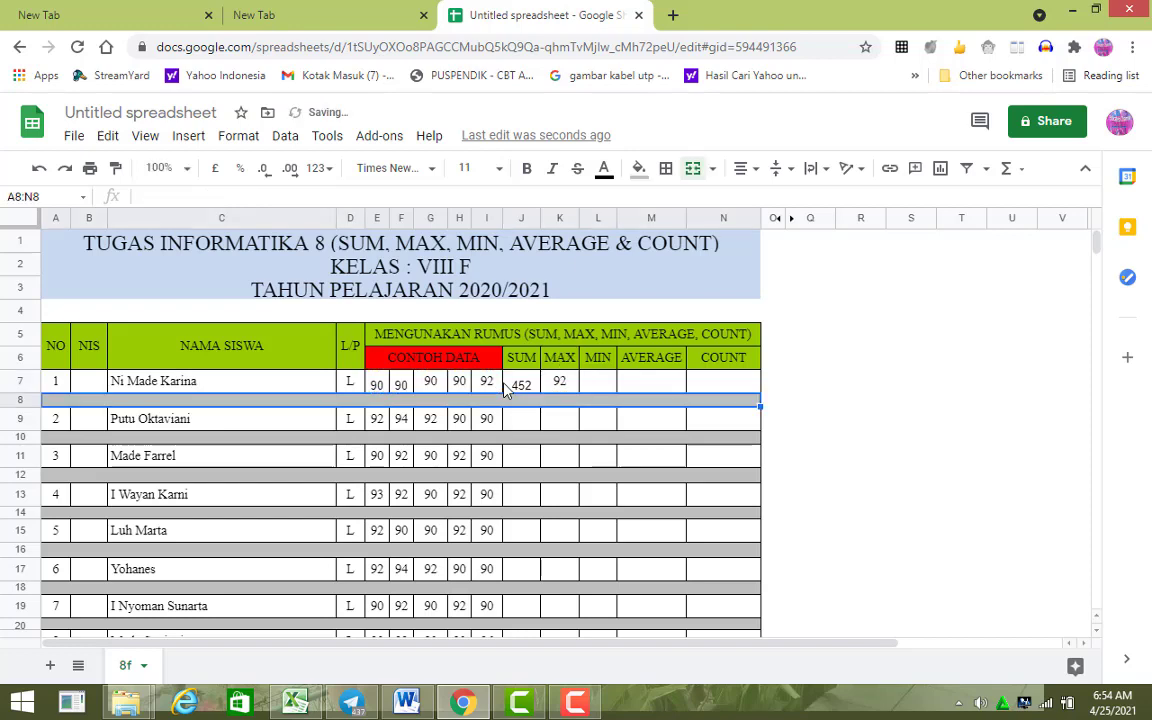
Enter the formula =min(E7:I7) in cell L7 for the first student's lowest score.
{"action": "left_click", "coordinate": [609, 387]}
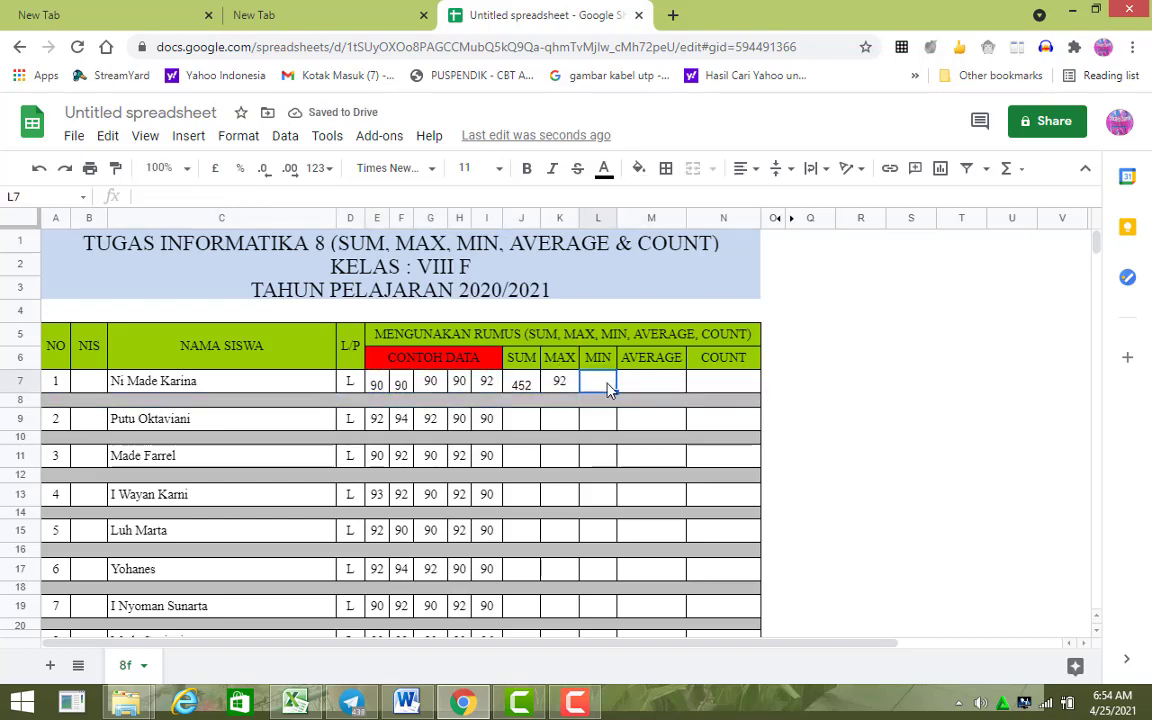
{"action": "type", "text": "="}
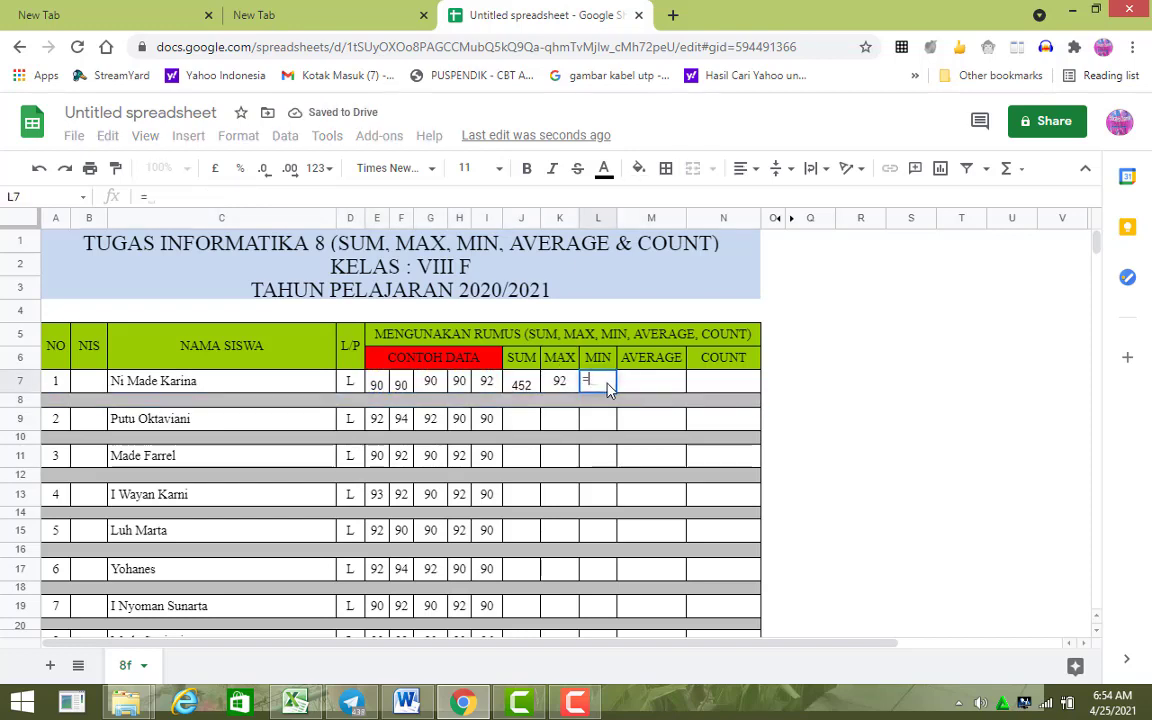
{"action": "type", "text": "mi"}
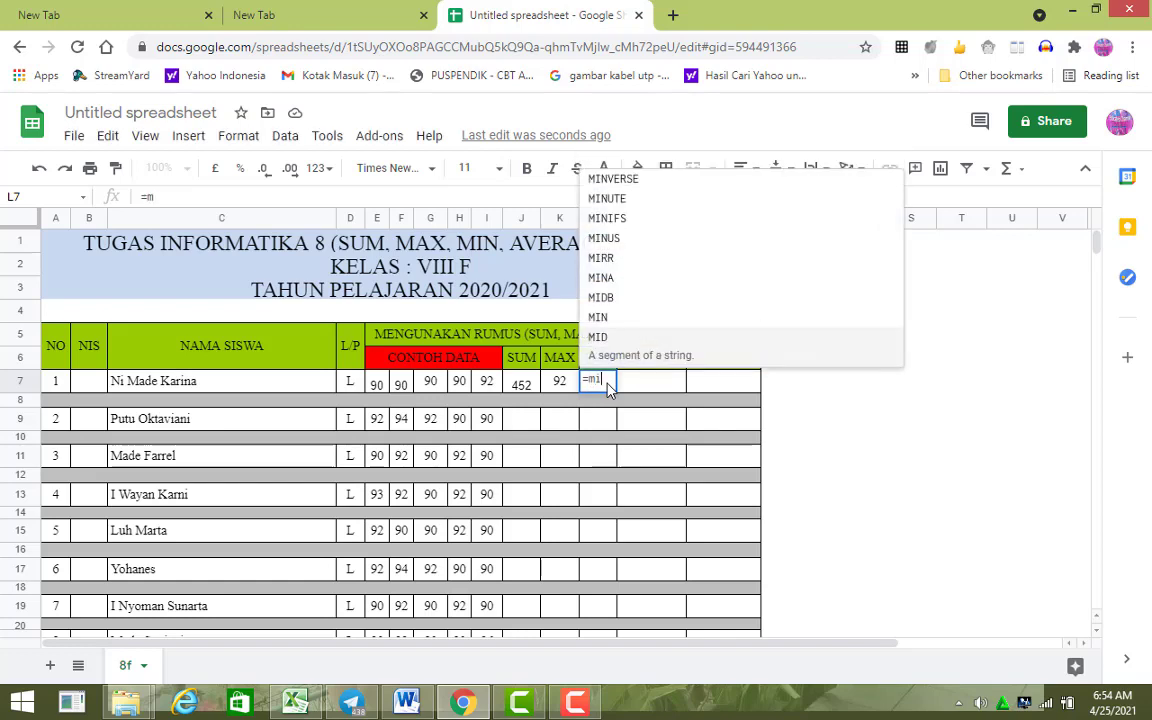
{"action": "type", "text": "n("}
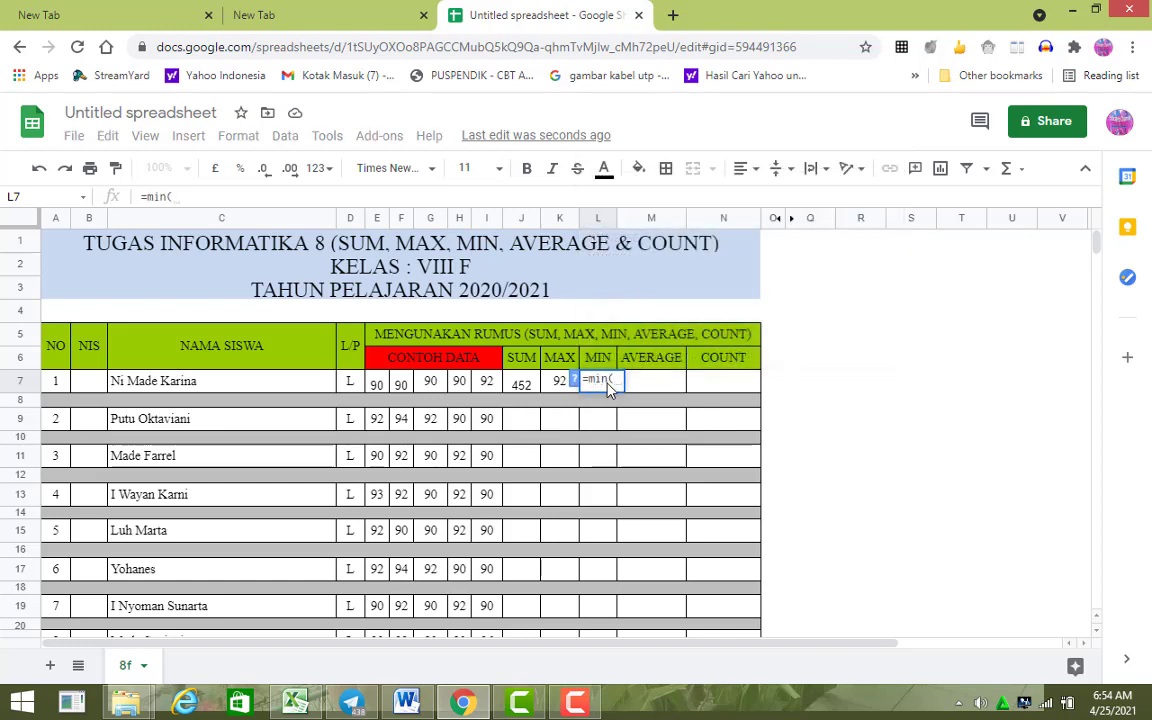
{"action": "left_click_drag", "start_coordinate": [378, 387], "coordinate": [493, 387]}
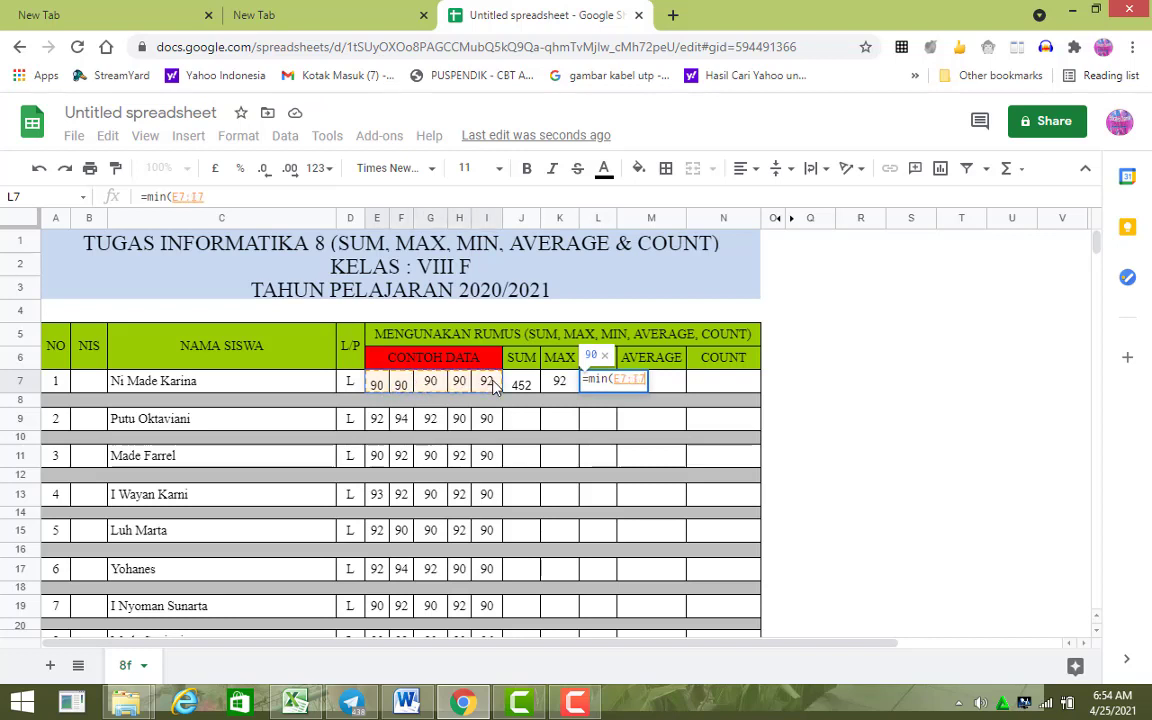
{"action": "key", "text": "Return"}
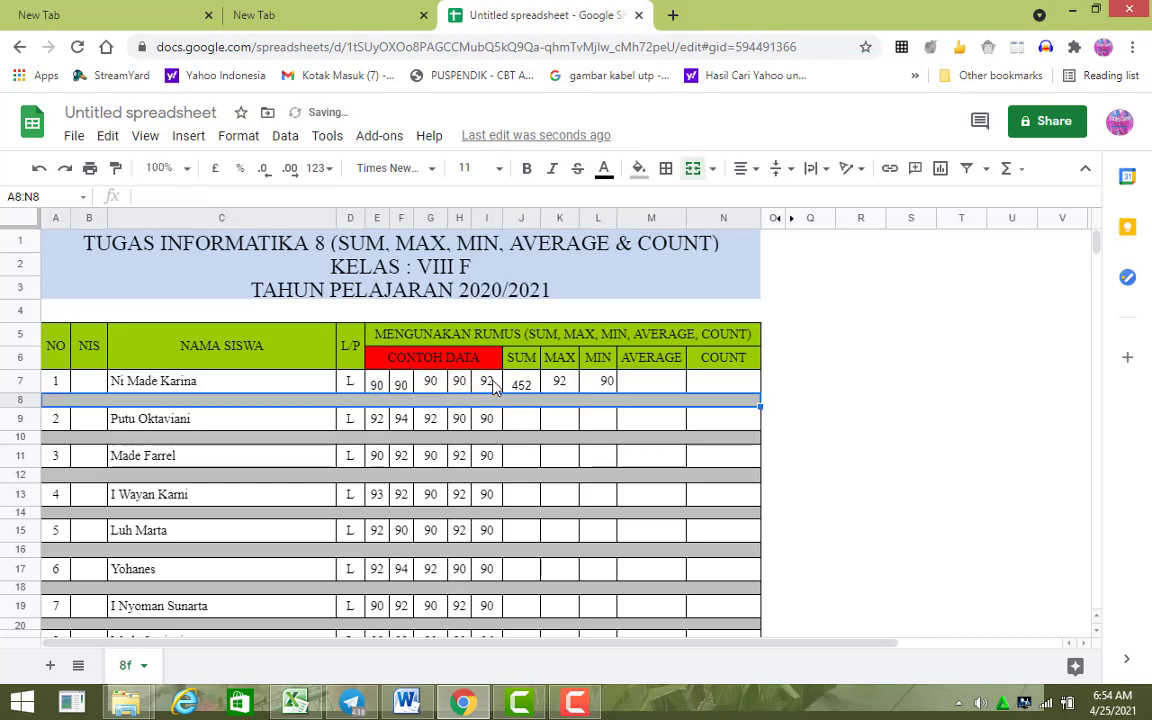
Enter the formula =average(E7:I7) in cell M7 for the first student's average score.
{"action": "left_click", "coordinate": [646, 388]}
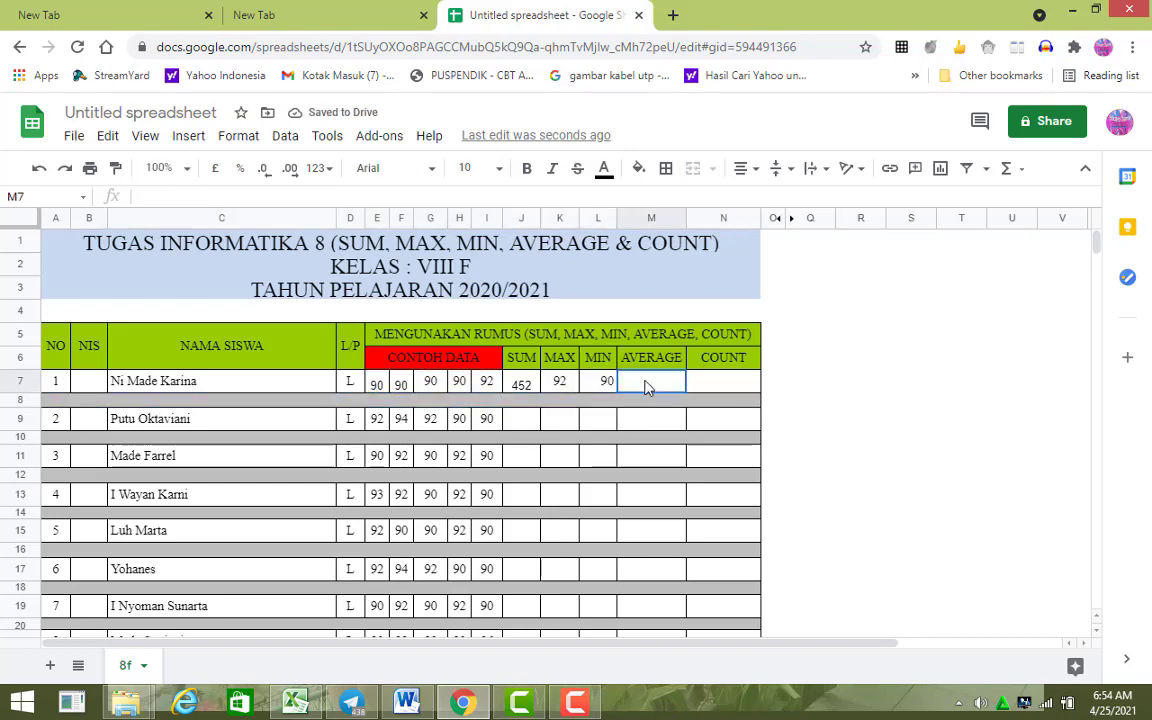
{"action": "type", "text": "="}
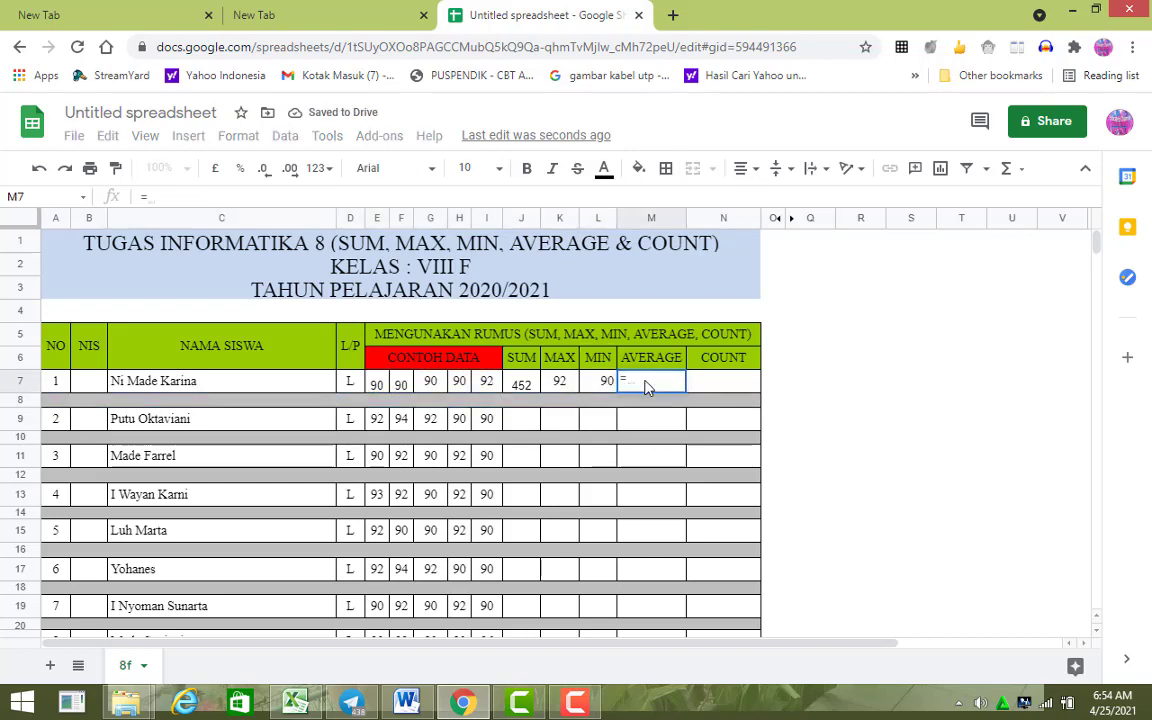
{"action": "type", "text": "avera"}
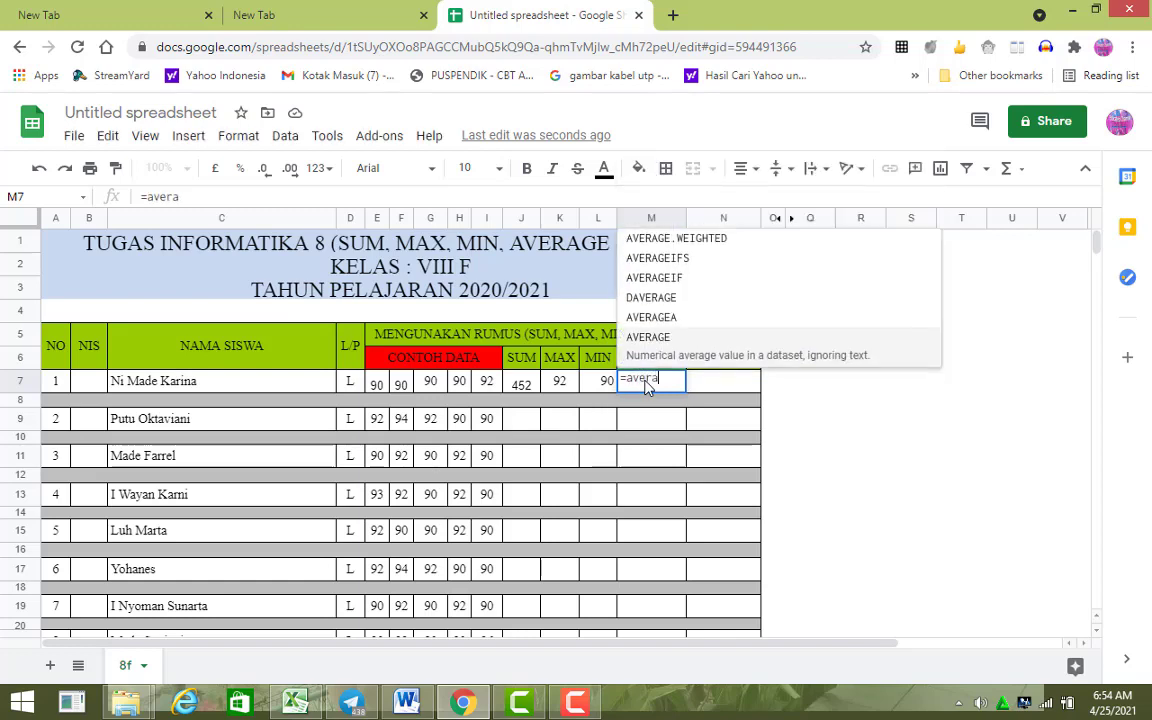
{"action": "type", "text": "ge("}
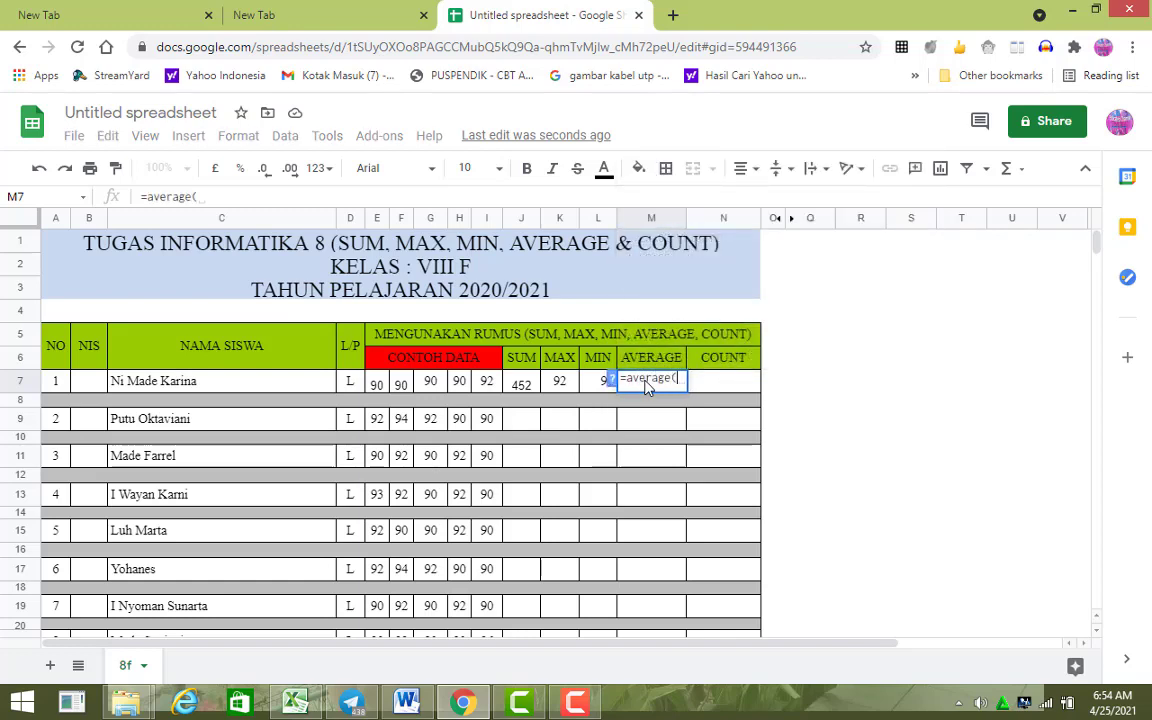
{"action": "left_click", "coordinate": [379, 388]}
{"action": "left_click_drag", "start_coordinate": [379, 388], "coordinate": [501, 390]}
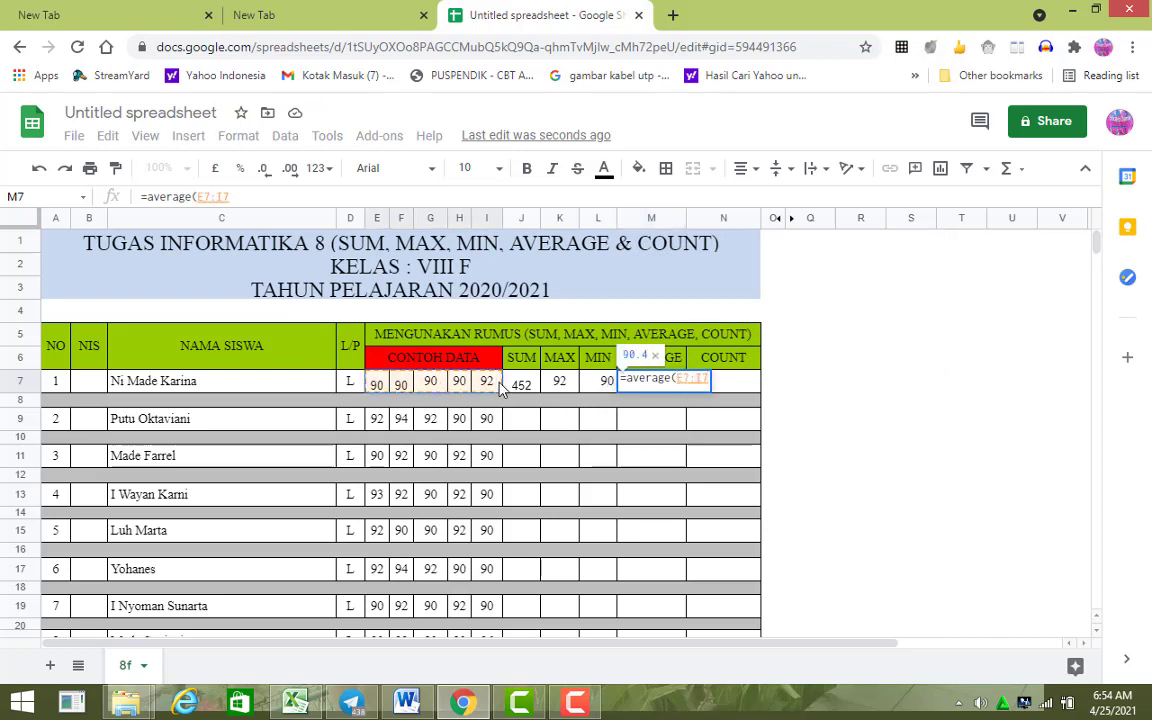
{"action": "type", "text": ")"}
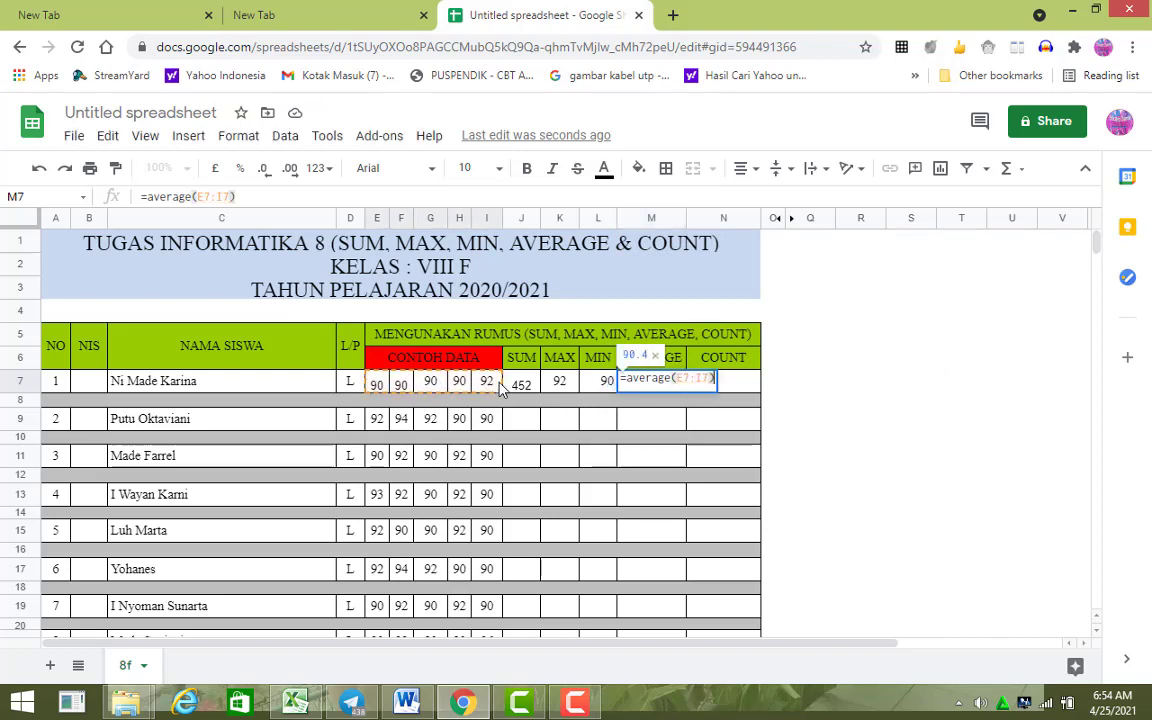
{"action": "key", "text": "Return"}
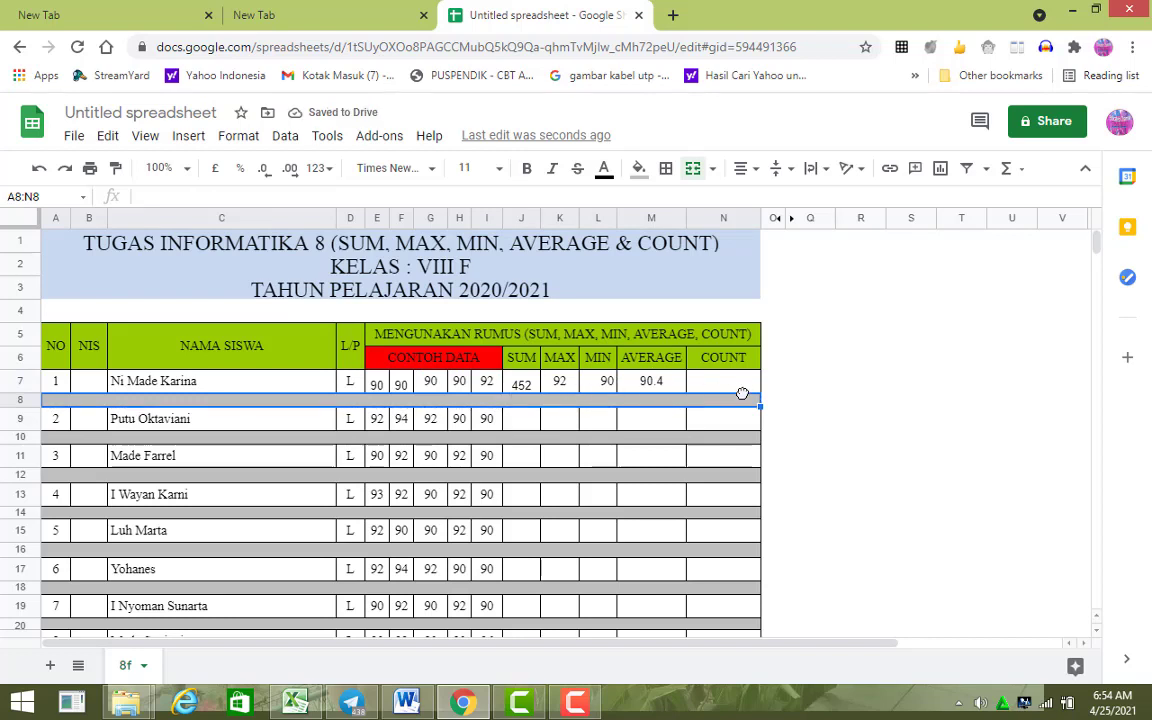
{"action": "type", "text": "="}
{"action": "left_click", "coordinate": [712, 419]}
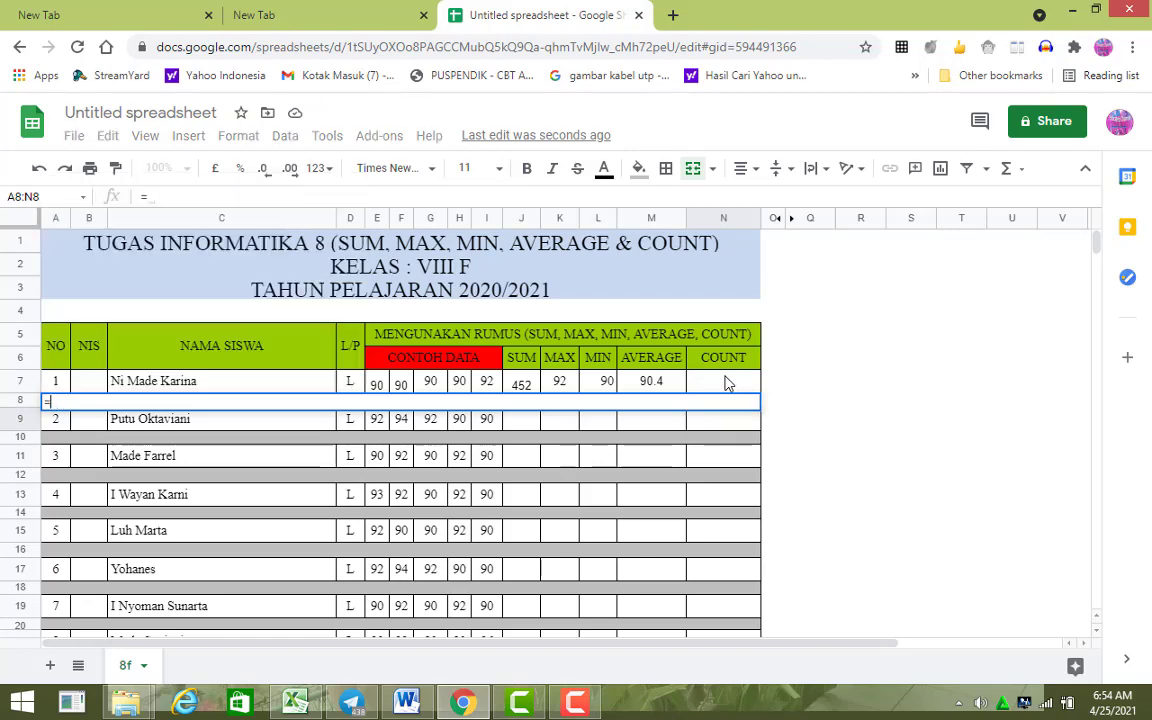
{"action": "key", "text": "Escape"}
Enter the formula =COUNT(E7:I7) in cell N7 to count the first student's sample data.
{"action": "left_click", "coordinate": [727, 383]}
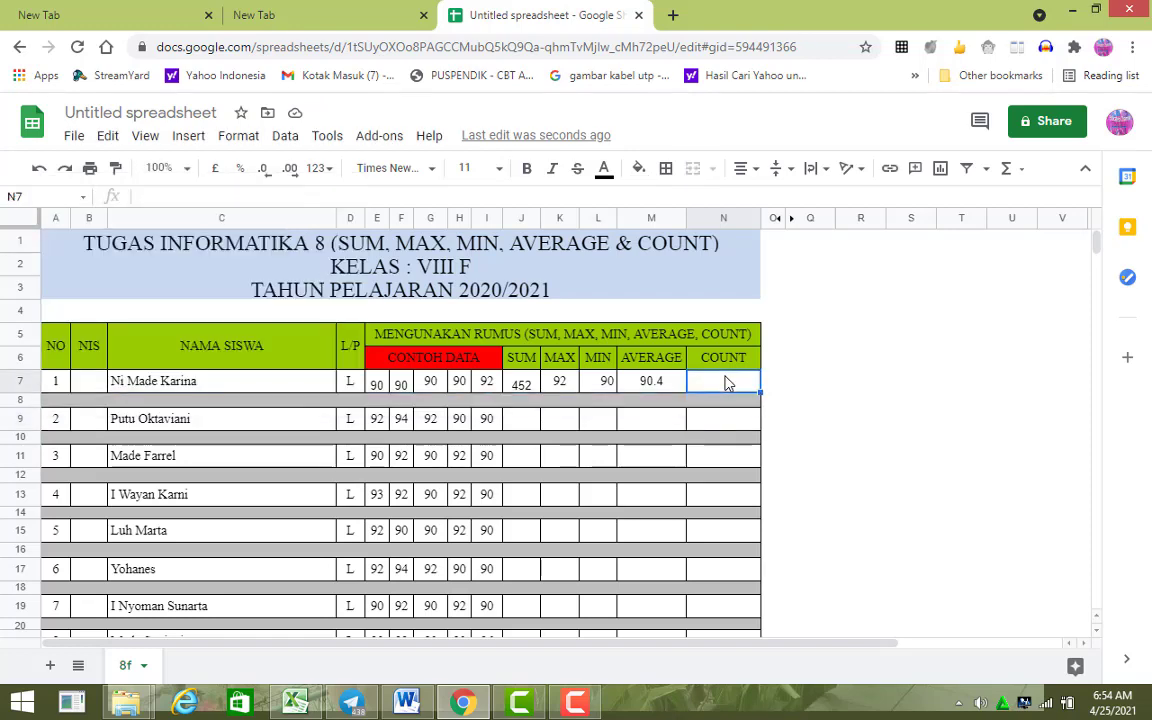
{"action": "type", "text": "="}
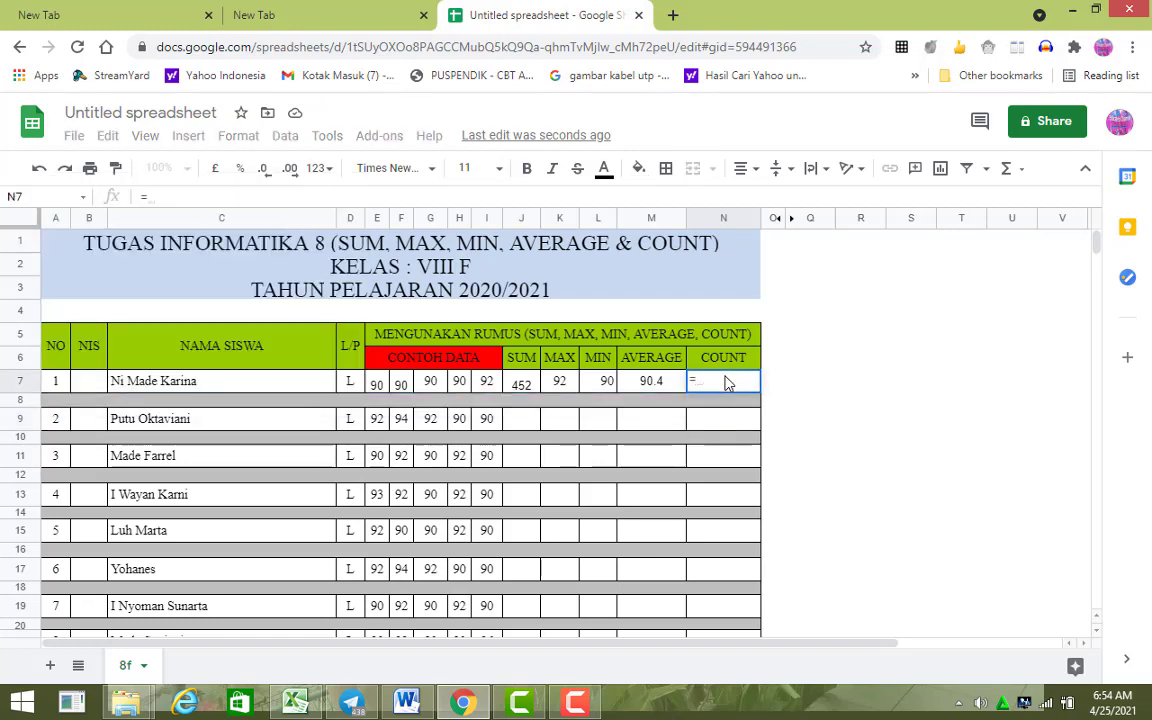
{"action": "type", "text": "cont"}
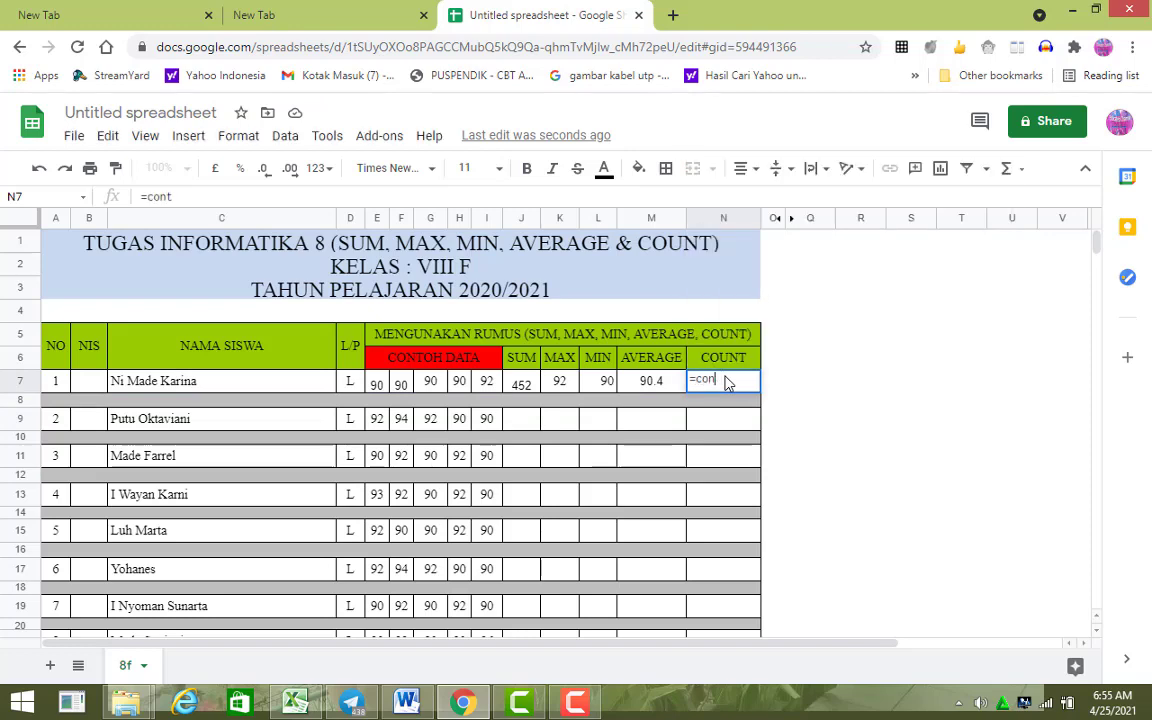
{"action": "key", "text": "BackSpace"}
{"action": "key", "text": "BackSpace"}
{"action": "type", "text": "u"}
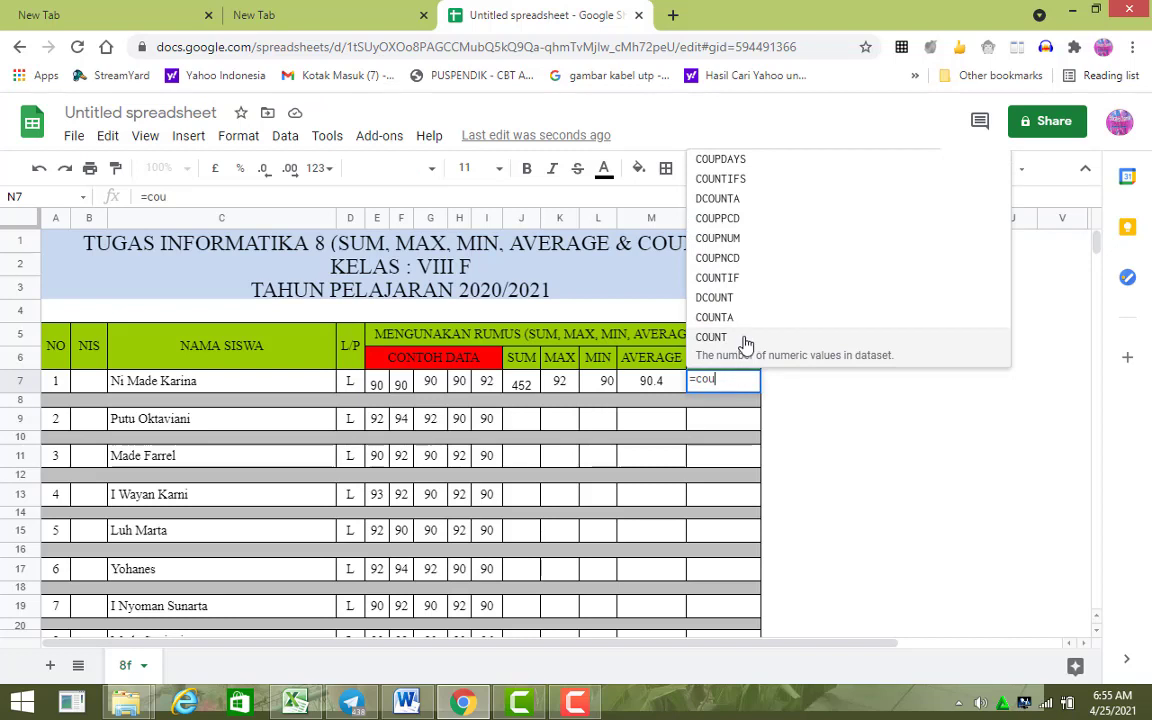
{"action": "left_click", "coordinate": [712, 338]}
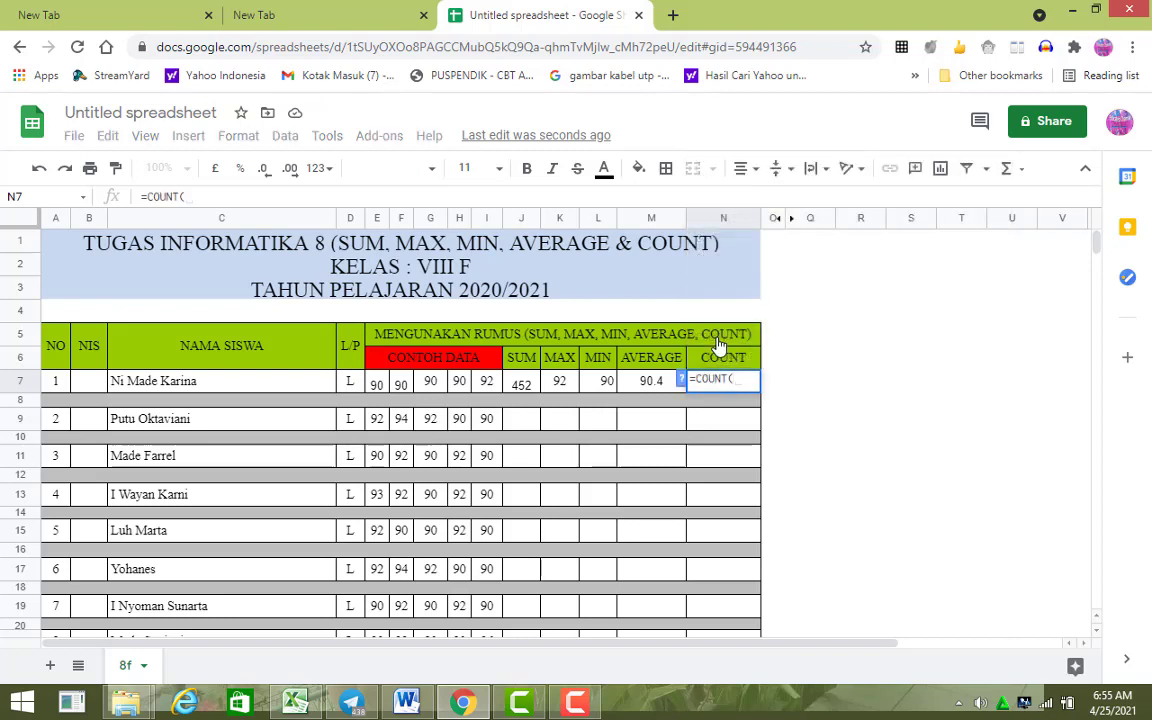
{"action": "left_click_drag", "start_coordinate": [378, 384], "coordinate": [487, 384]}
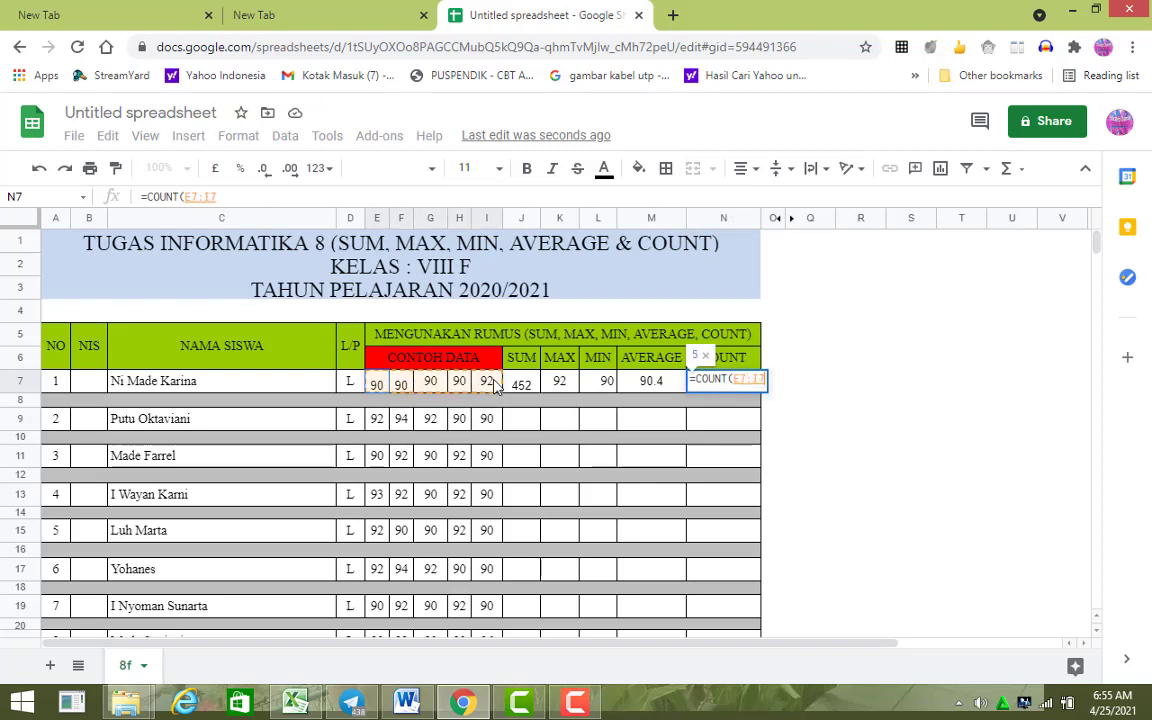
{"action": "type", "text": ")"}
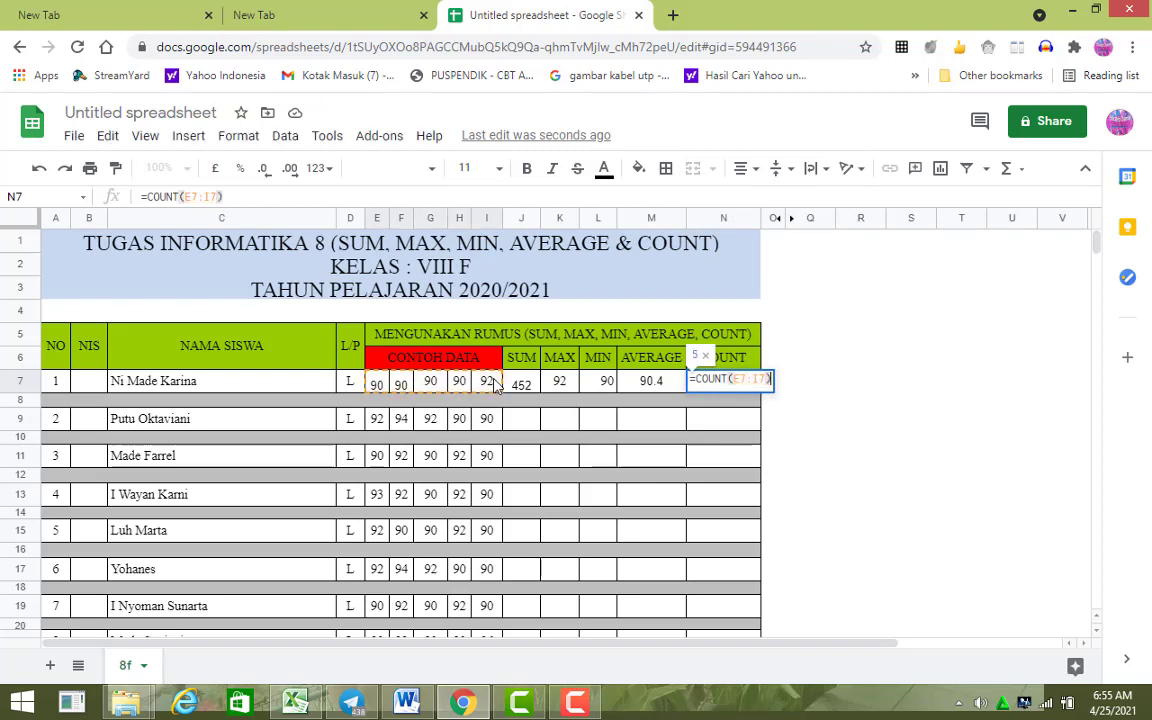
{"action": "key", "text": "Return"}
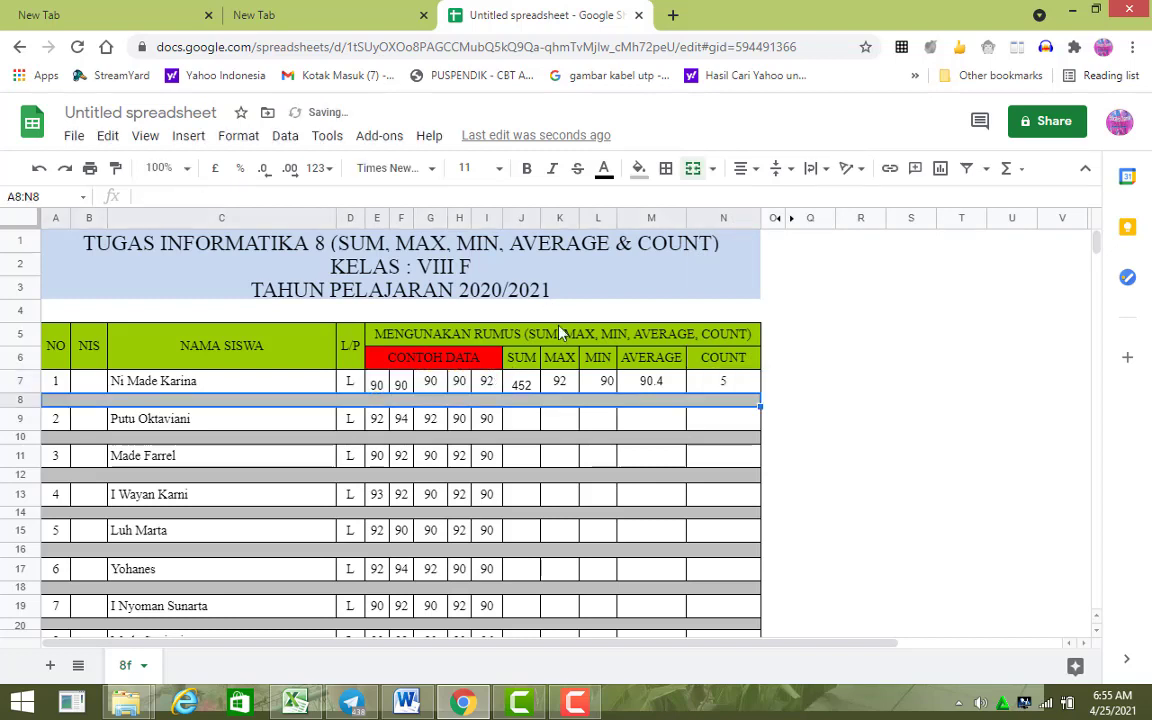
{"action": "left_click_drag", "start_coordinate": [376, 388], "coordinate": [535, 378]}
{"action": "left_click_drag", "start_coordinate": [521, 376], "coordinate": [500, 379]}
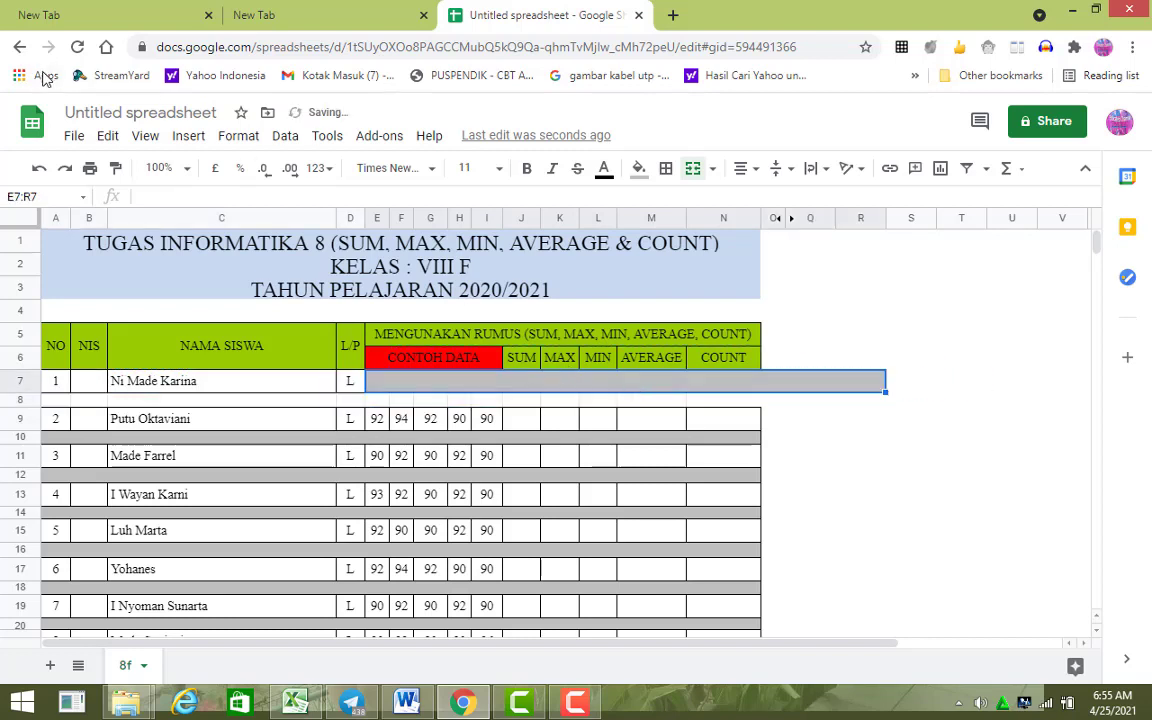
{"action": "left_click", "coordinate": [38, 170]}
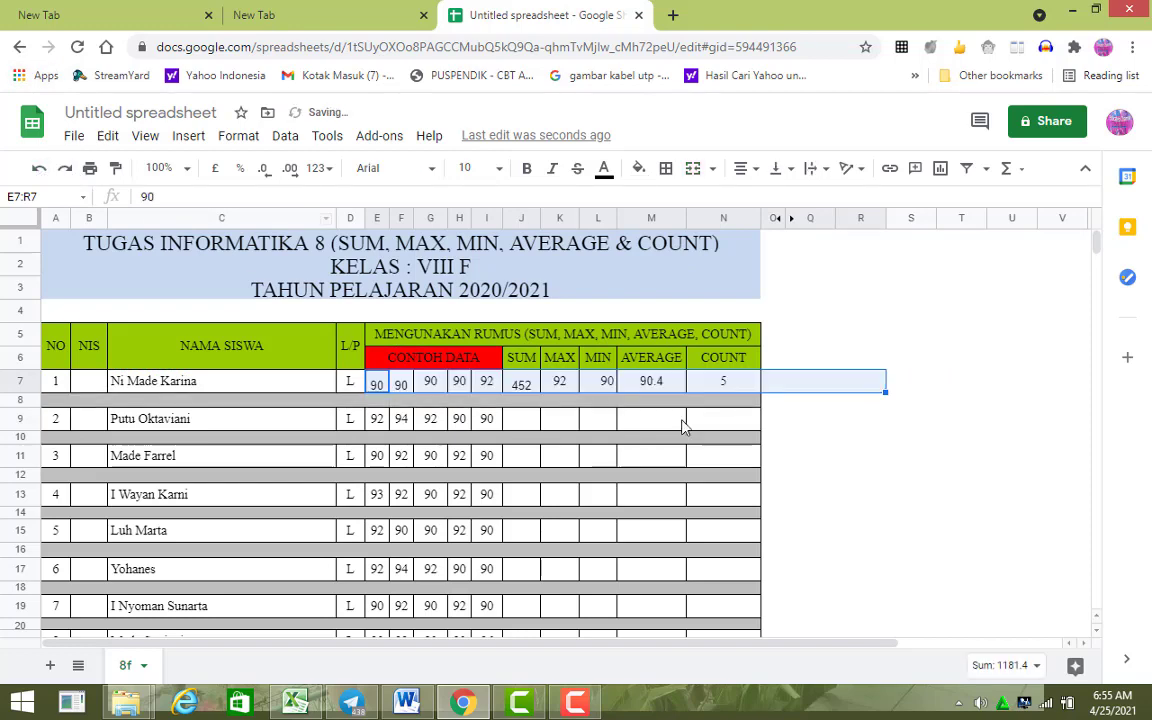
{"action": "left_click", "coordinate": [911, 476]}
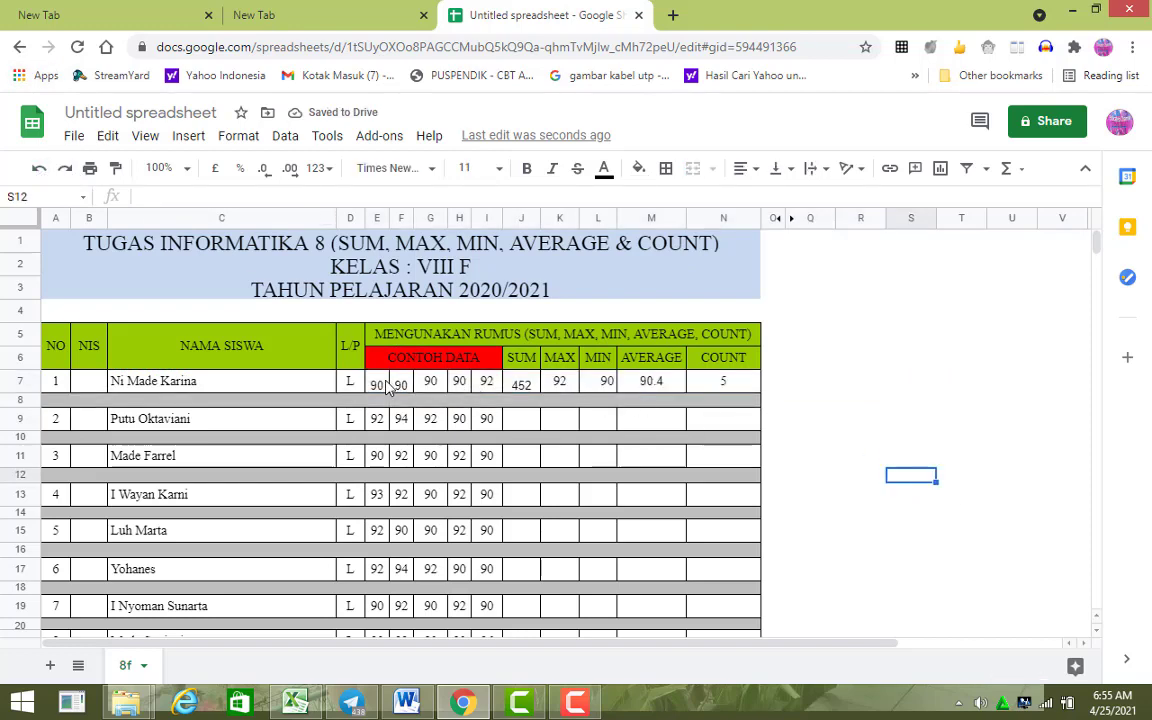
Set the vertical alignment of the first student's formula results in J7:N7 to Middle.
{"action": "left_click", "coordinate": [522, 386]}
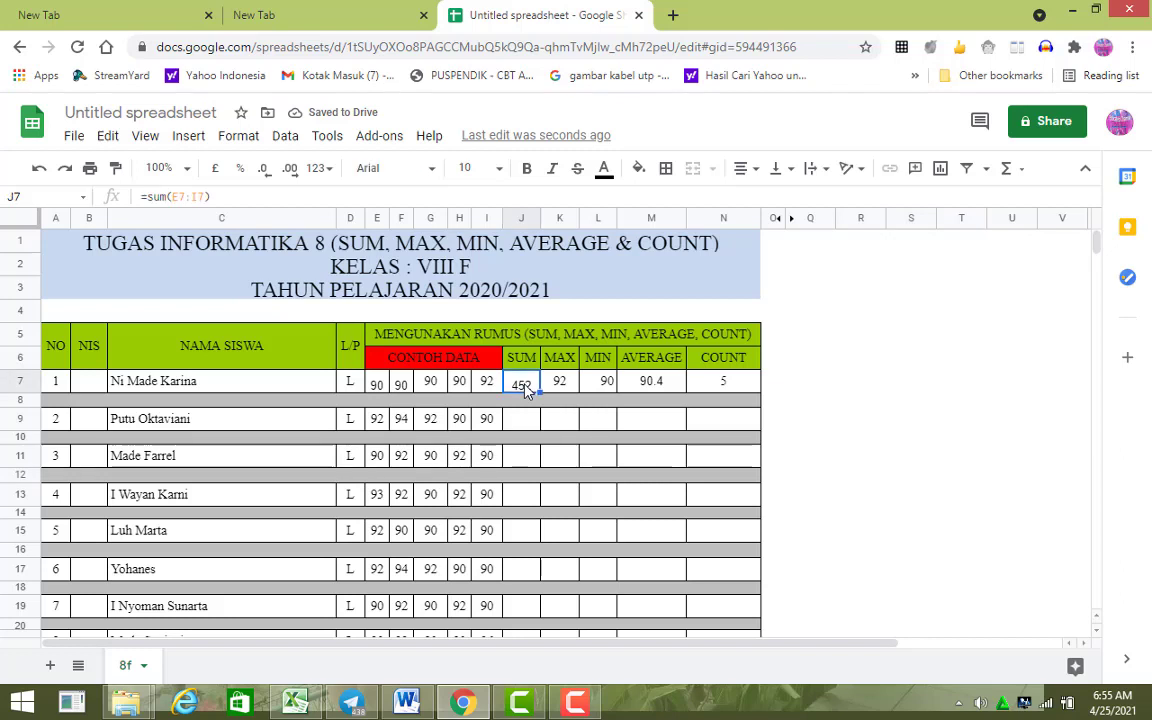
{"action": "left_click_drag", "start_coordinate": [522, 386], "coordinate": [725, 386]}
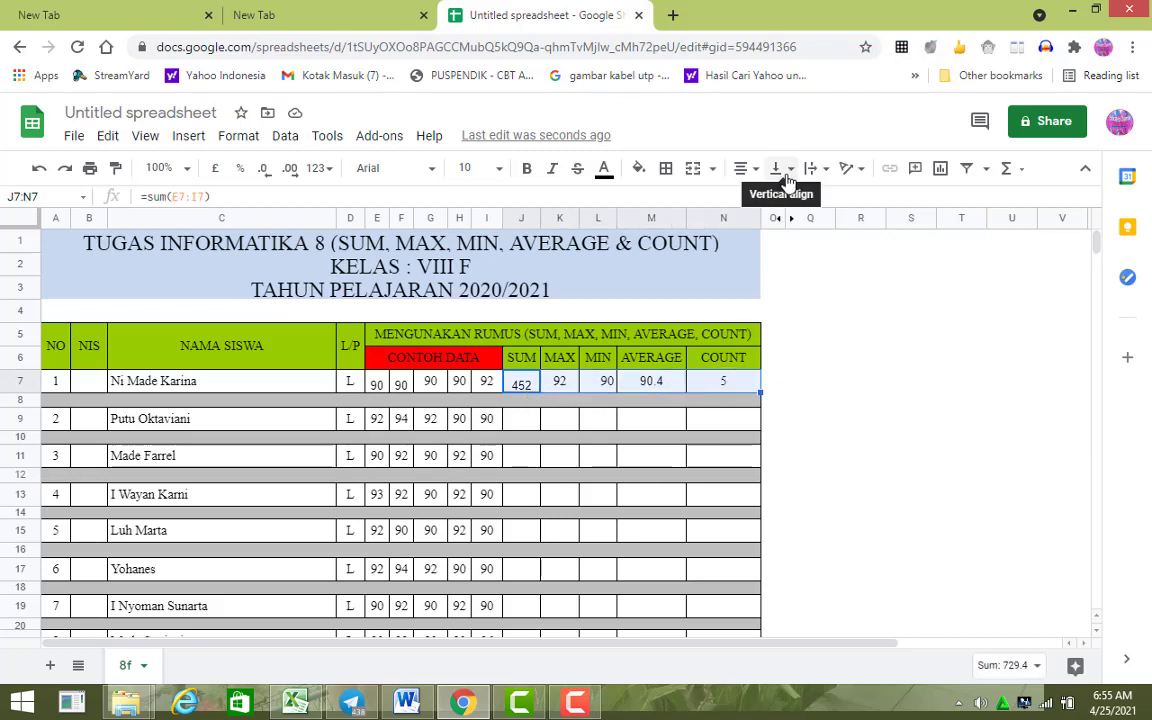
{"action": "left_click", "coordinate": [789, 172]}
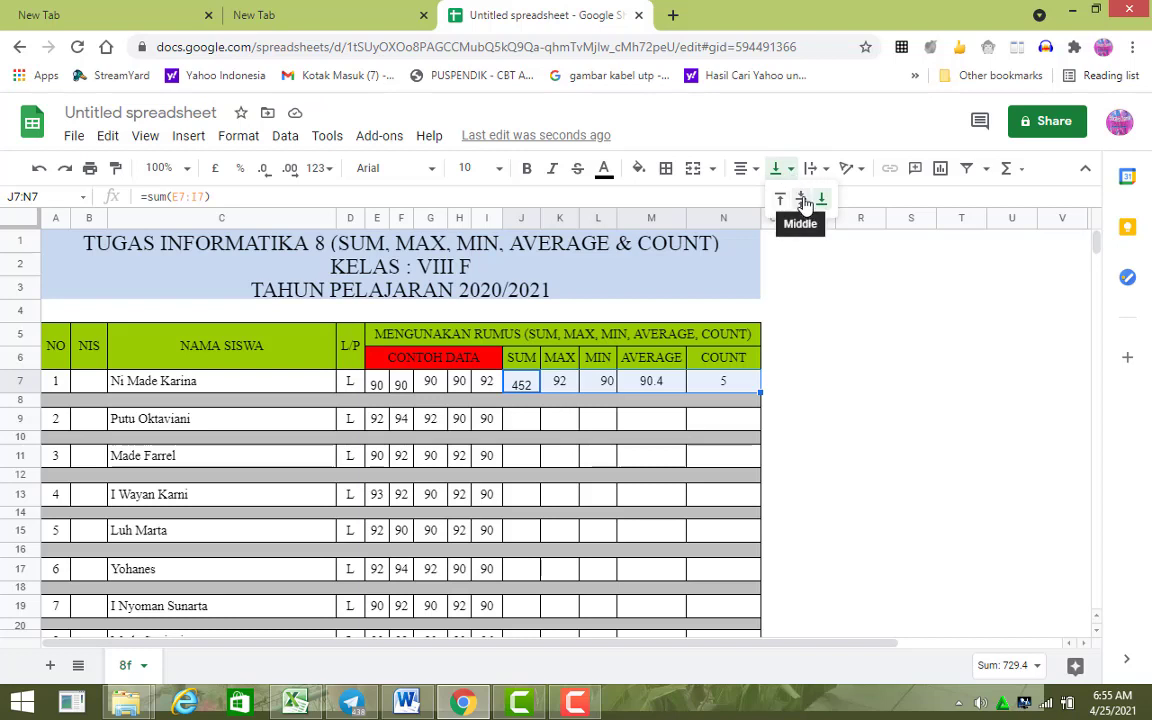
{"action": "left_click", "coordinate": [803, 201]}
{"action": "left_click", "coordinate": [818, 459]}
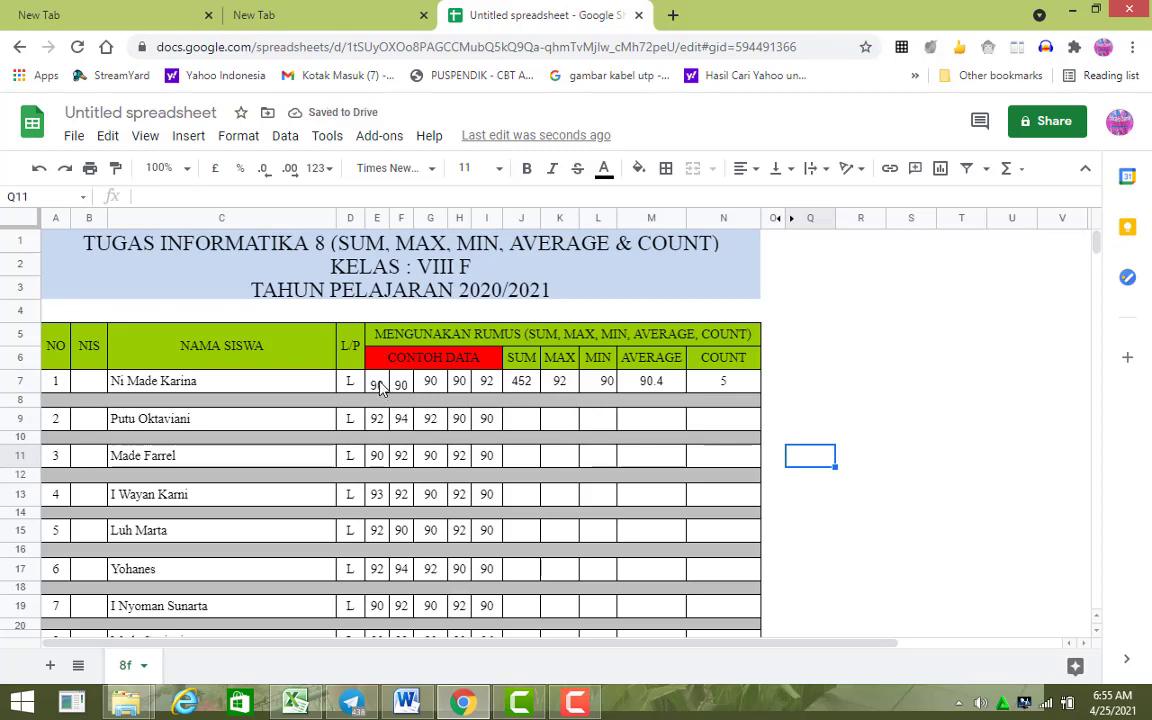
Set the vertical alignment of the first student's two low-sitting scores in E7:F7 to Middle.
{"action": "left_click_drag", "start_coordinate": [381, 388], "coordinate": [405, 386]}
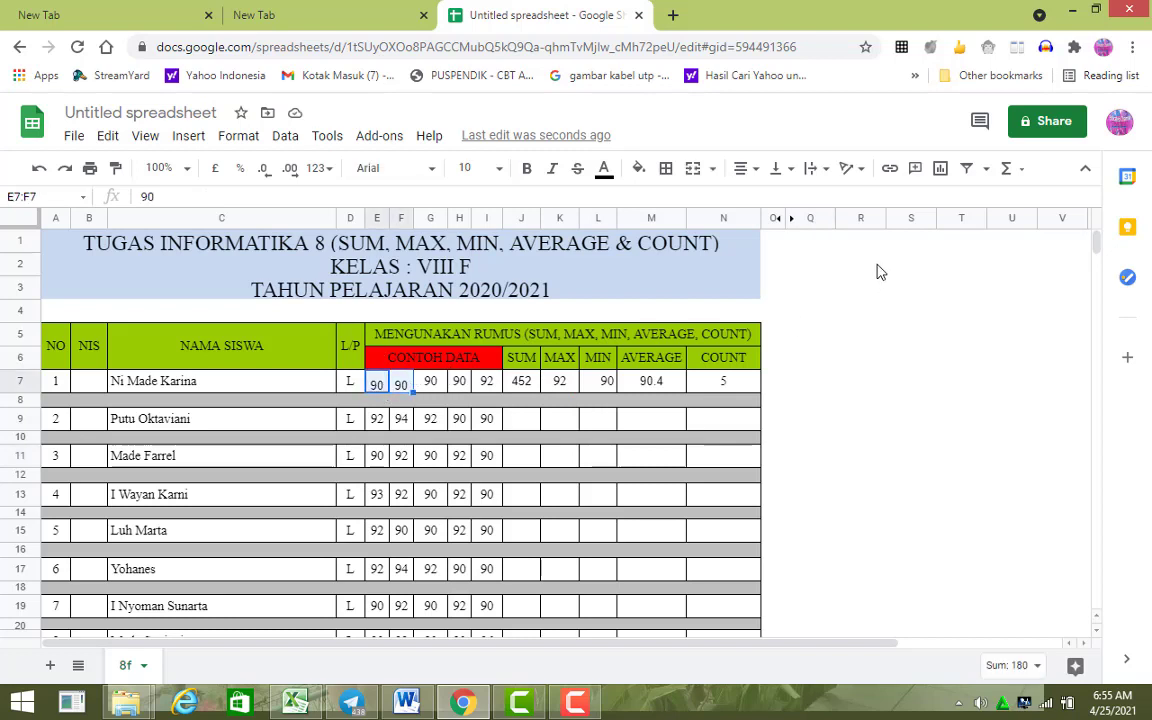
{"action": "left_click", "coordinate": [820, 175]}
{"action": "left_click", "coordinate": [787, 170]}
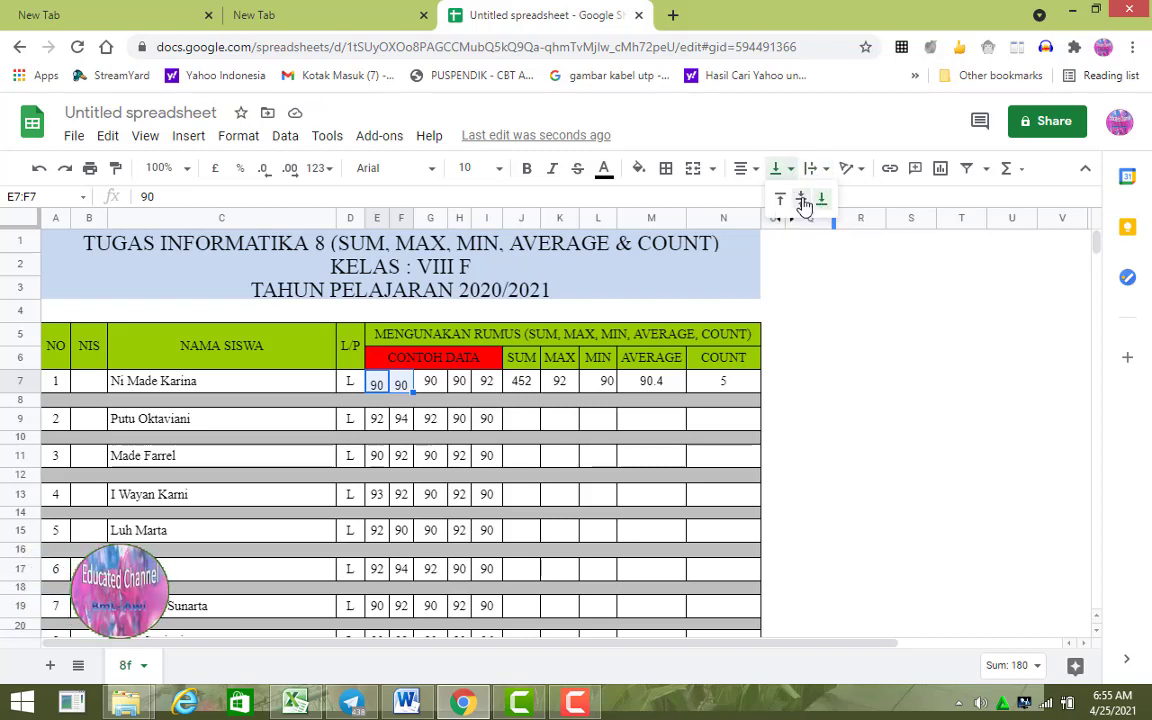
{"action": "left_click", "coordinate": [803, 203]}
{"action": "left_click", "coordinate": [860, 456]}
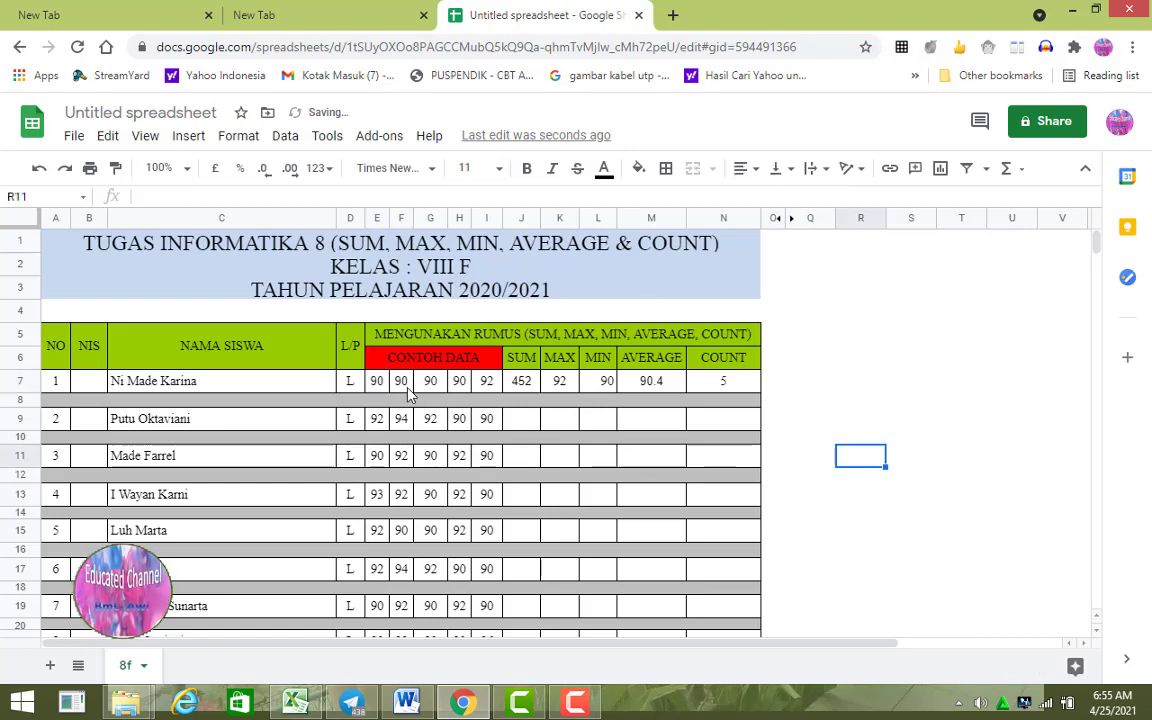
Enter the formula =sum(E9:I9) in cell J9 to total the second student's scores.
{"action": "left_click", "coordinate": [525, 422]}
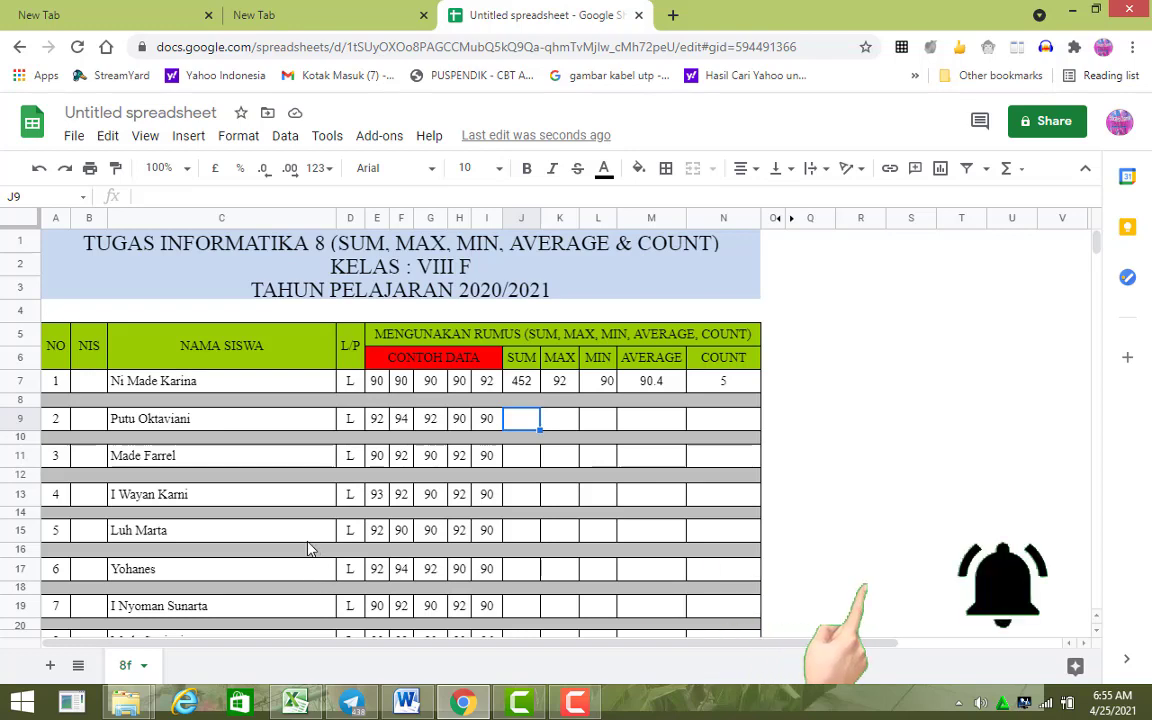
{"action": "type", "text": "="}
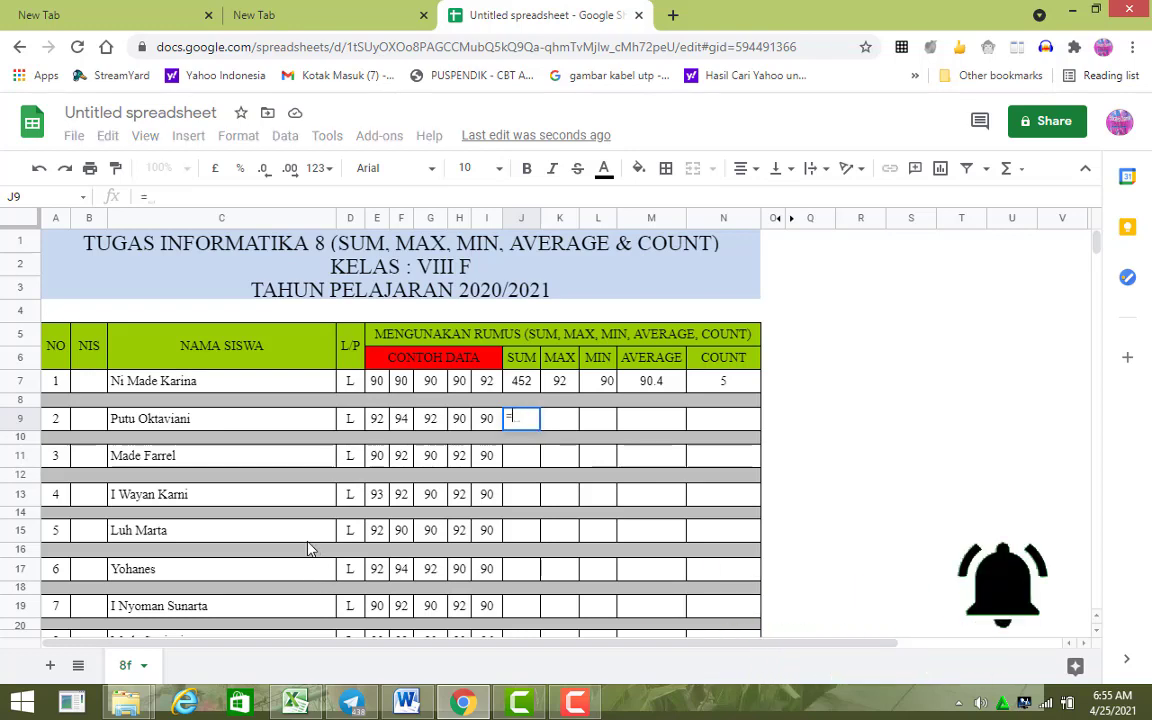
{"action": "type", "text": "su"}
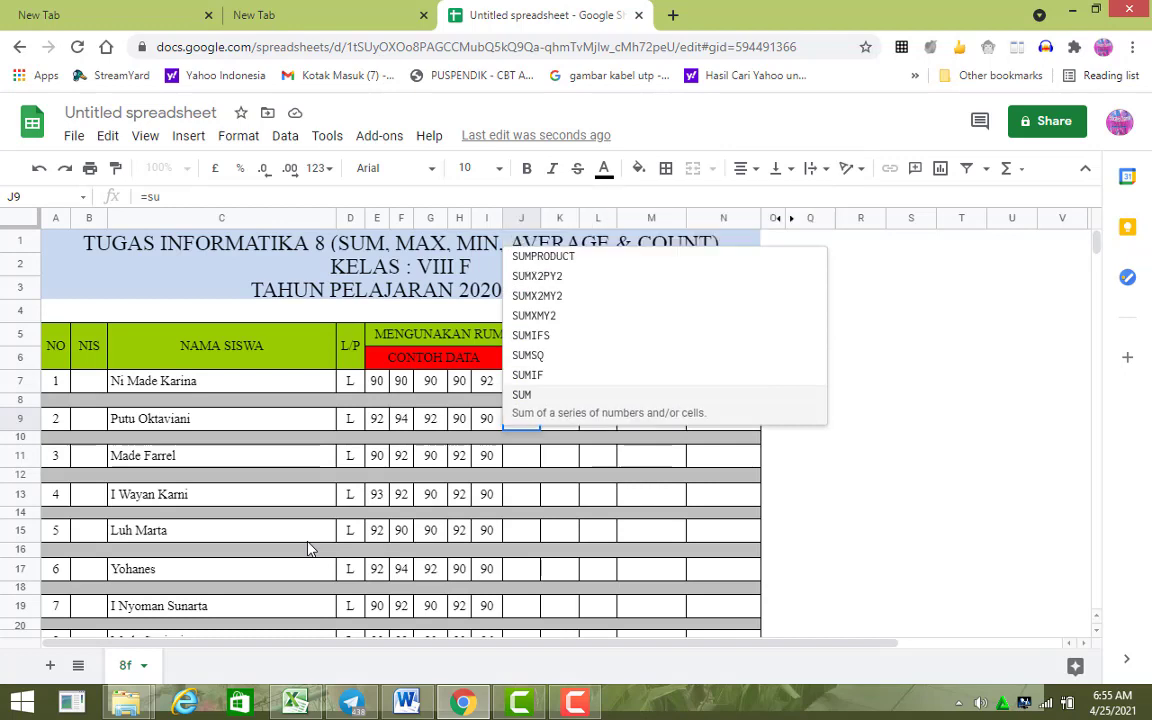
{"action": "type", "text": "m("}
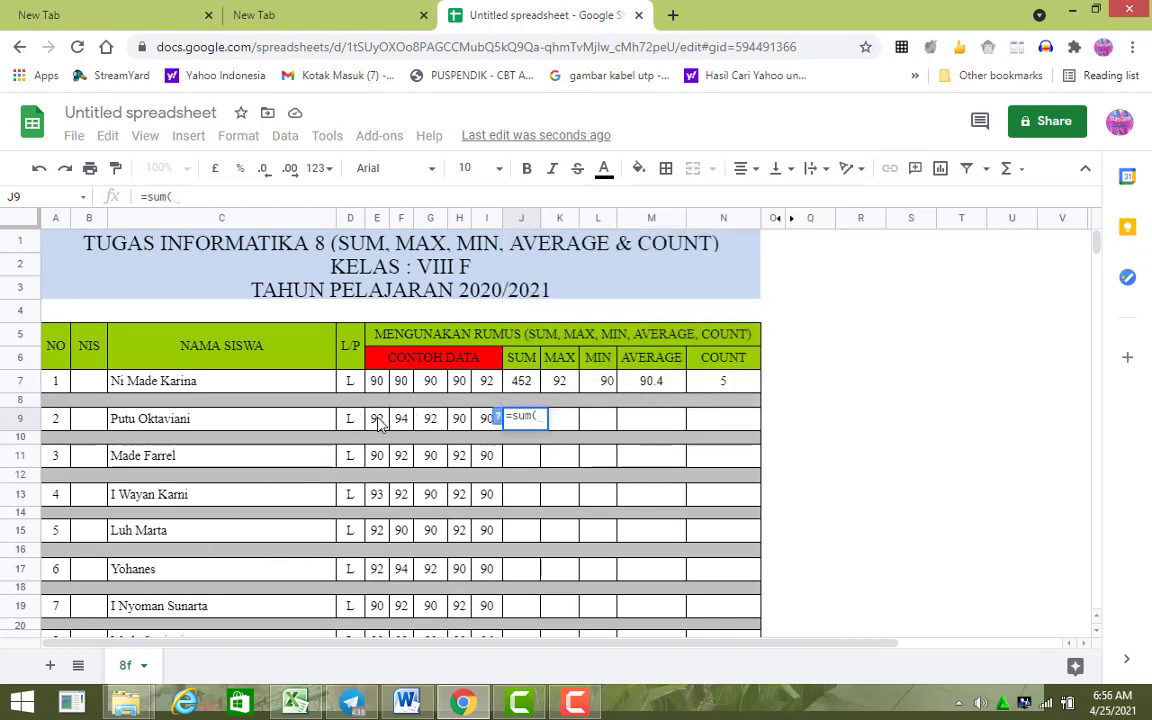
{"action": "left_click_drag", "start_coordinate": [378, 423], "coordinate": [490, 425]}
{"action": "type", "text": ")"}
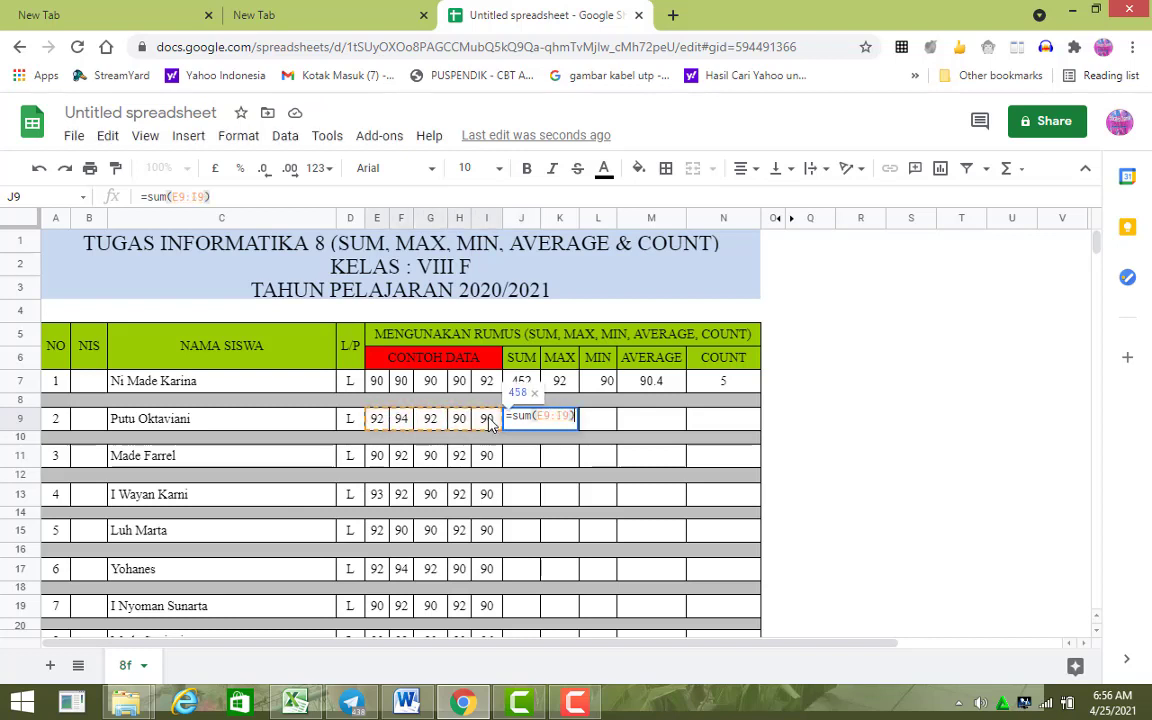
{"action": "key", "text": "Return"}
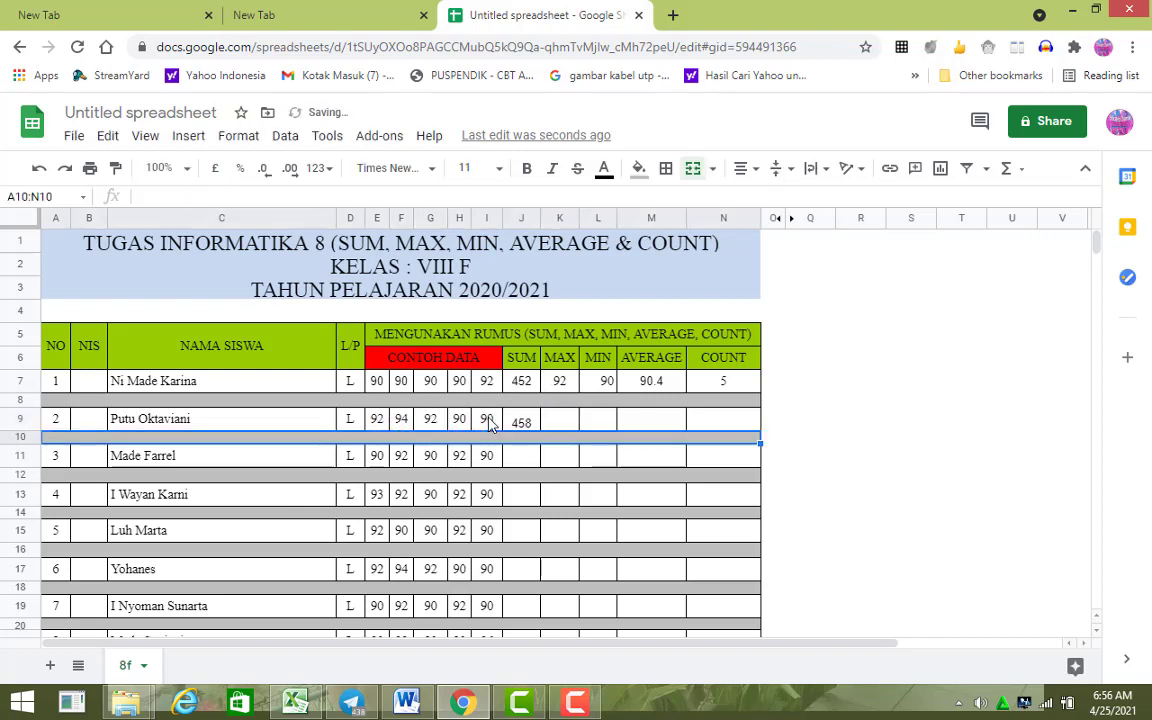
Enter the formula =max(E9:I9) in cell K9 for the second student's highest score.
{"action": "left_click", "coordinate": [563, 422]}
{"action": "type", "text": "=max"}
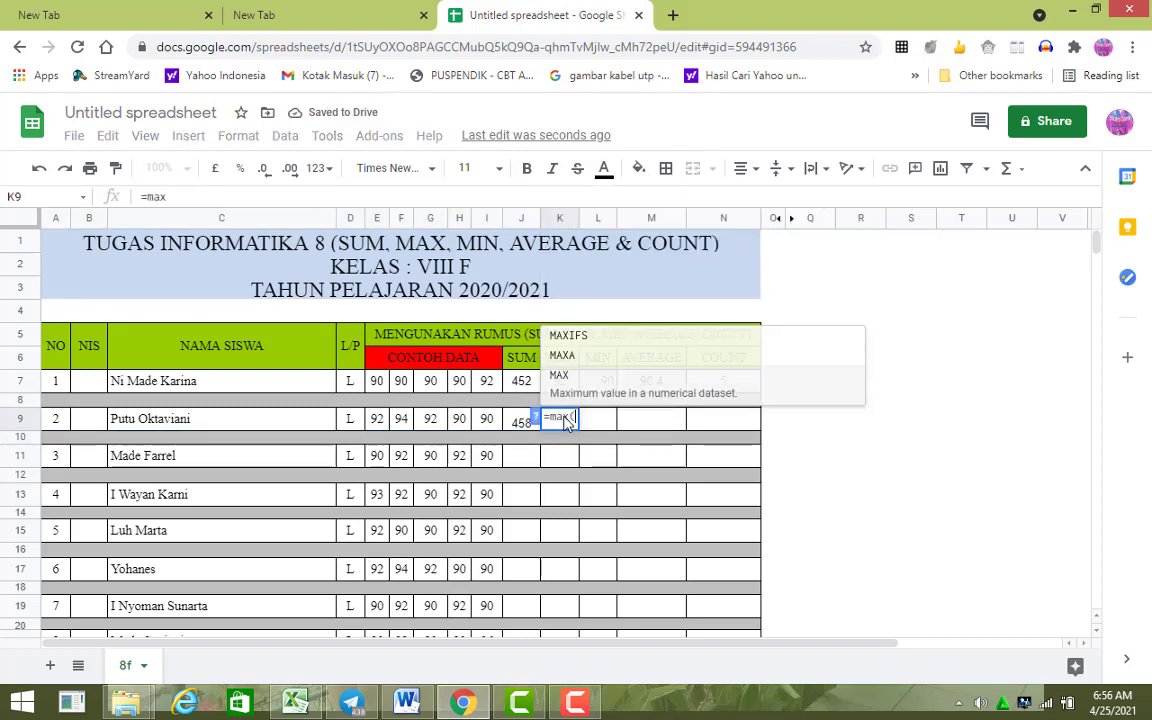
{"action": "type", "text": "("}
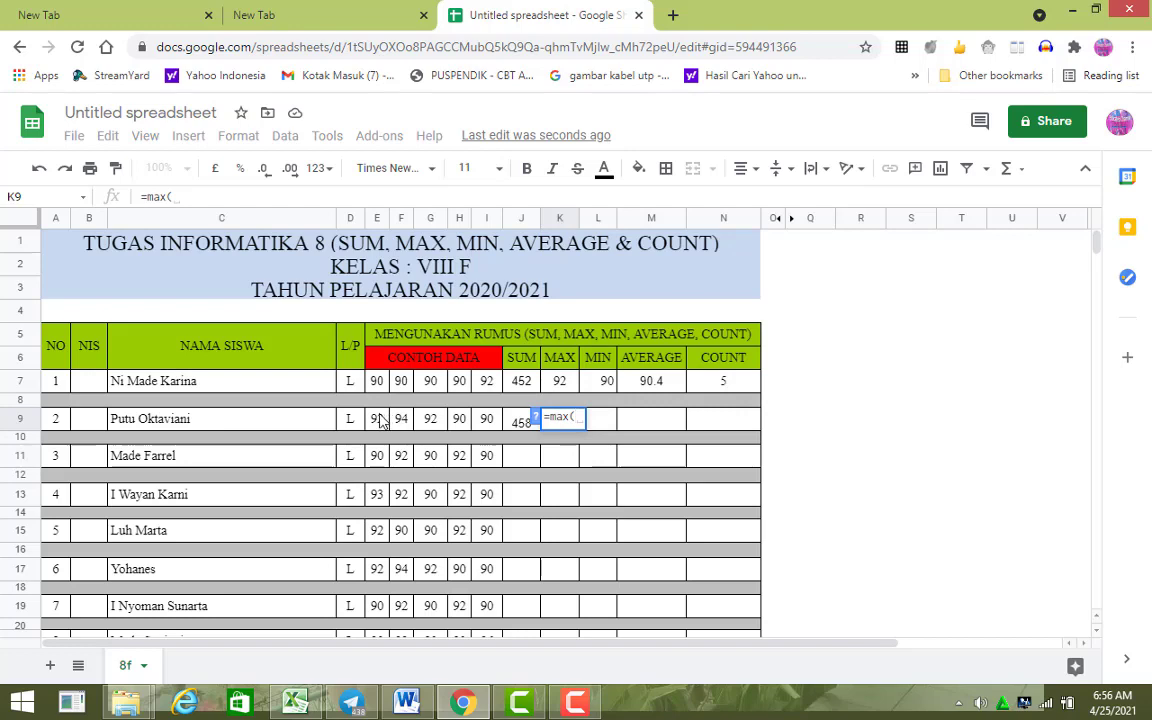
{"action": "left_click_drag", "start_coordinate": [376, 420], "coordinate": [493, 422]}
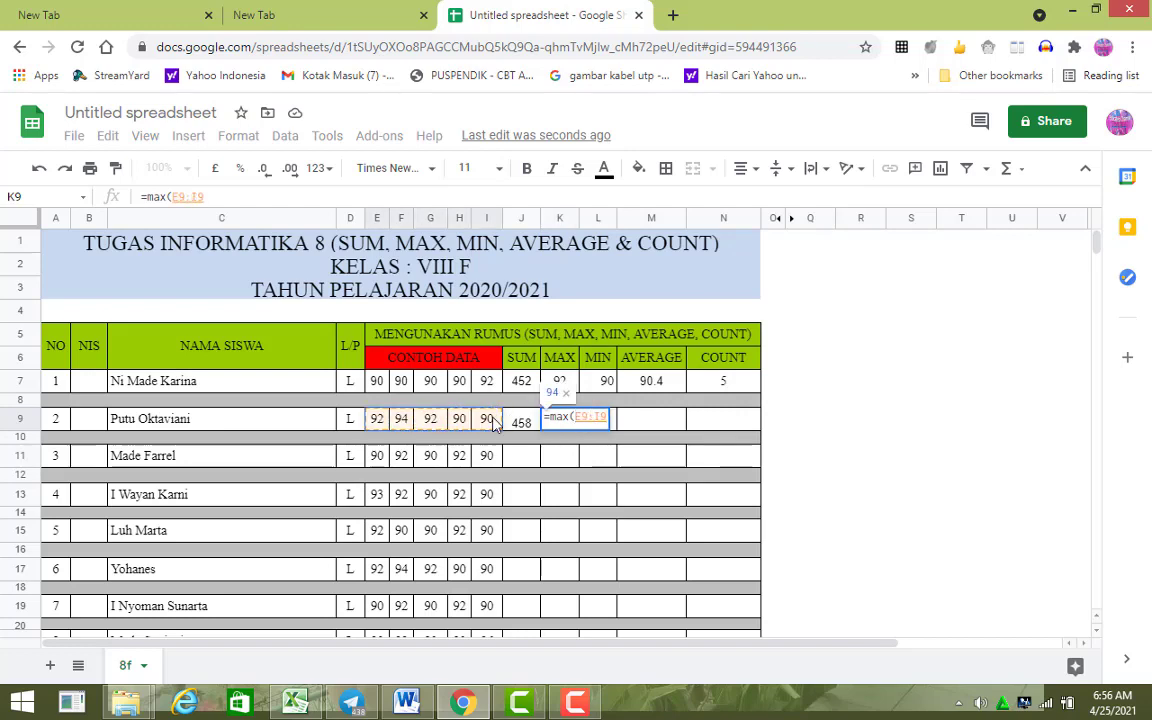
{"action": "type", "text": ")"}
{"action": "key", "text": "Return"}
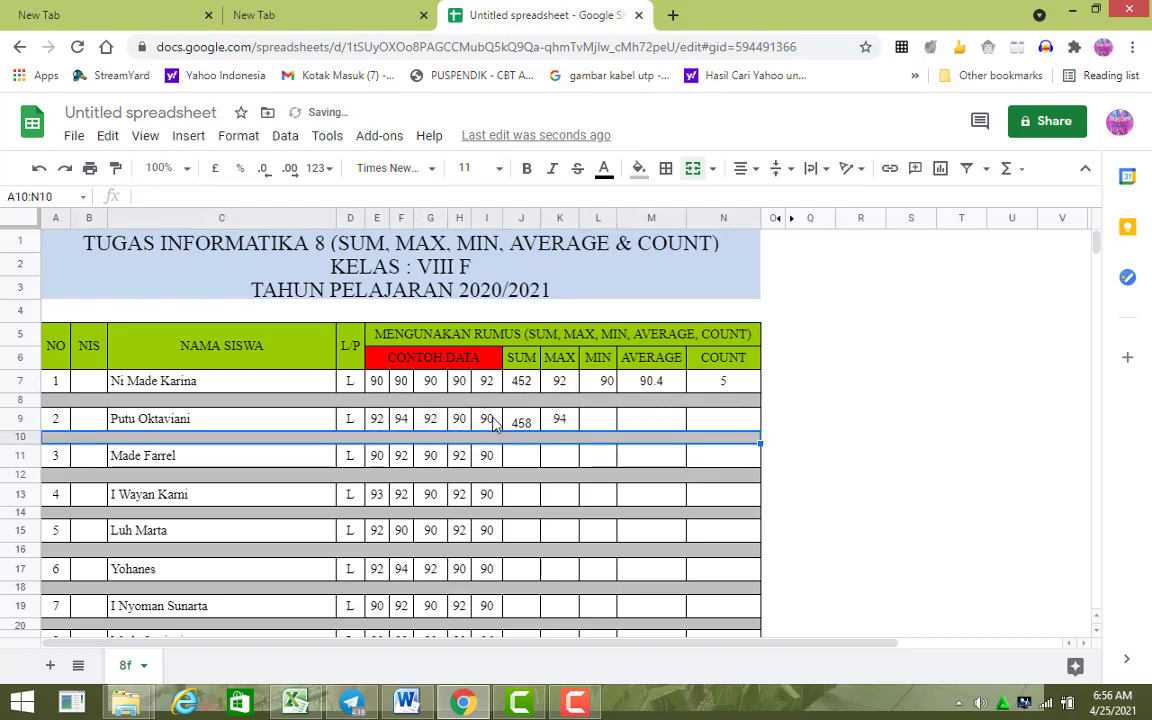
Enter the formula =min(E9:I9) in cell L9 for the second student's lowest score.
{"action": "left_click", "coordinate": [605, 421]}
{"action": "type", "text": "="}
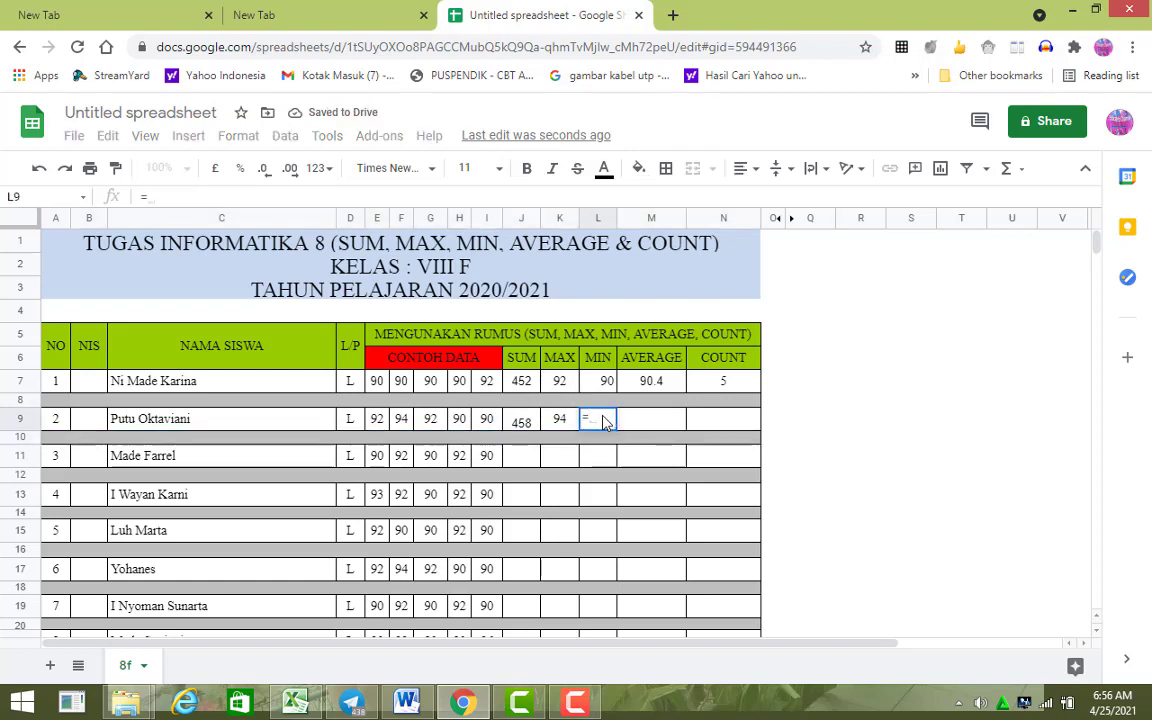
{"action": "type", "text": "min("}
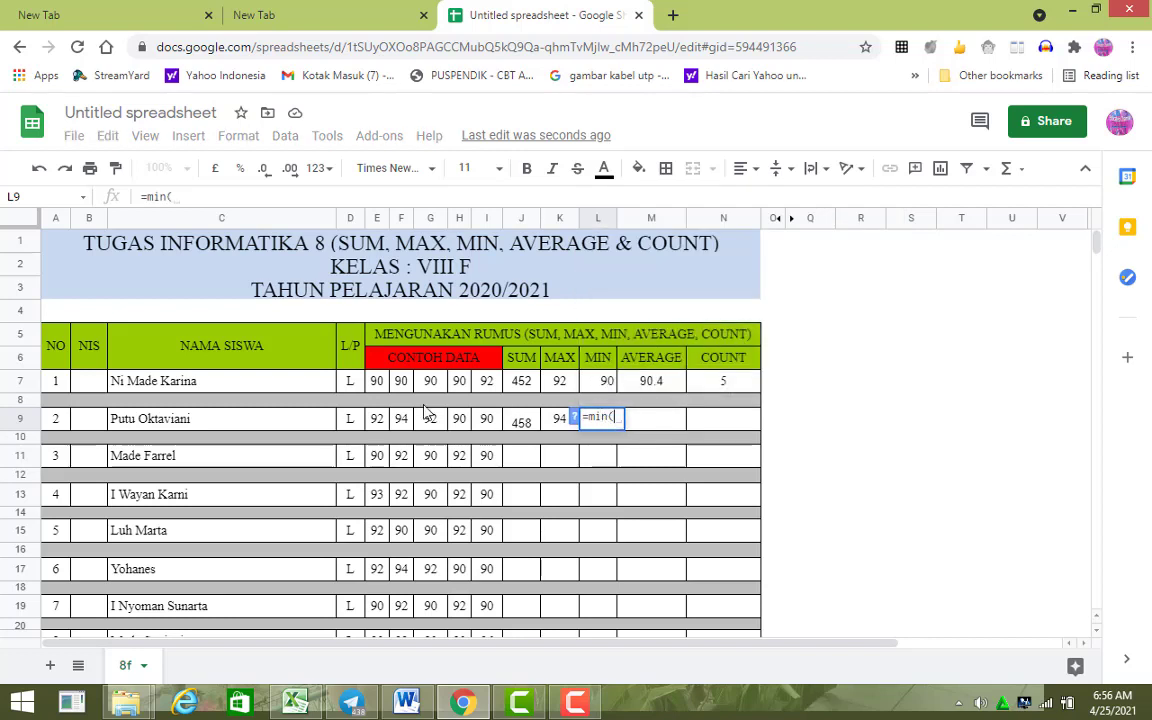
{"action": "left_click_drag", "start_coordinate": [376, 425], "coordinate": [490, 425]}
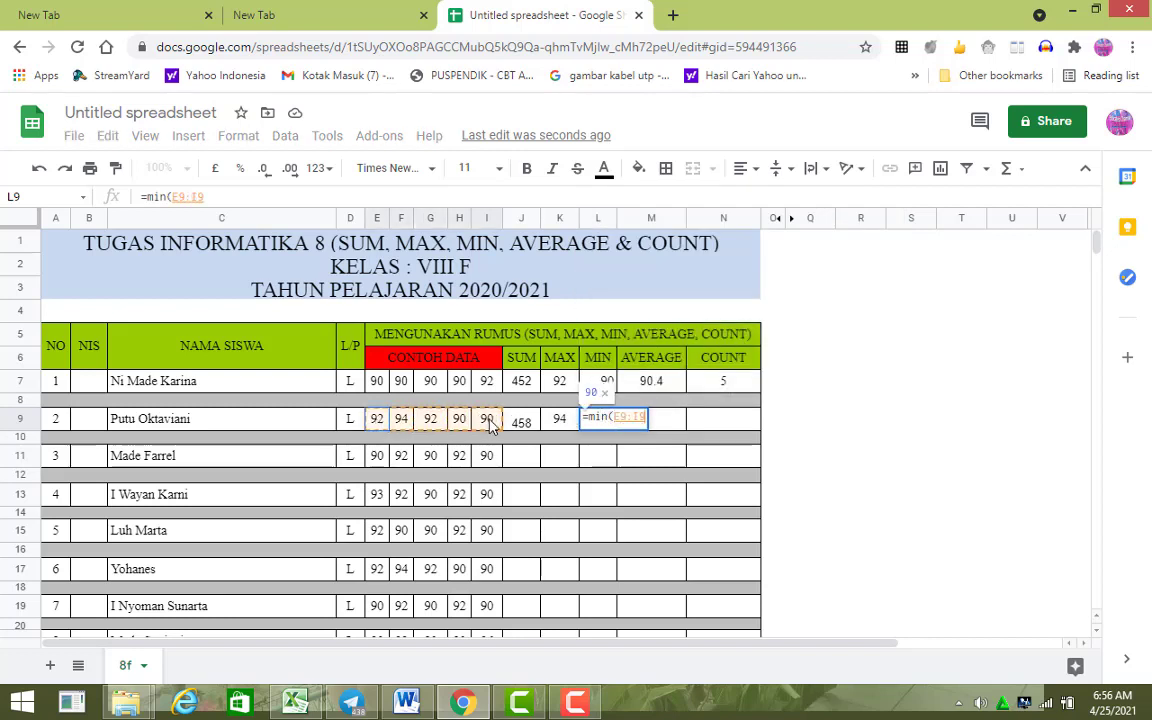
{"action": "type", "text": ")"}
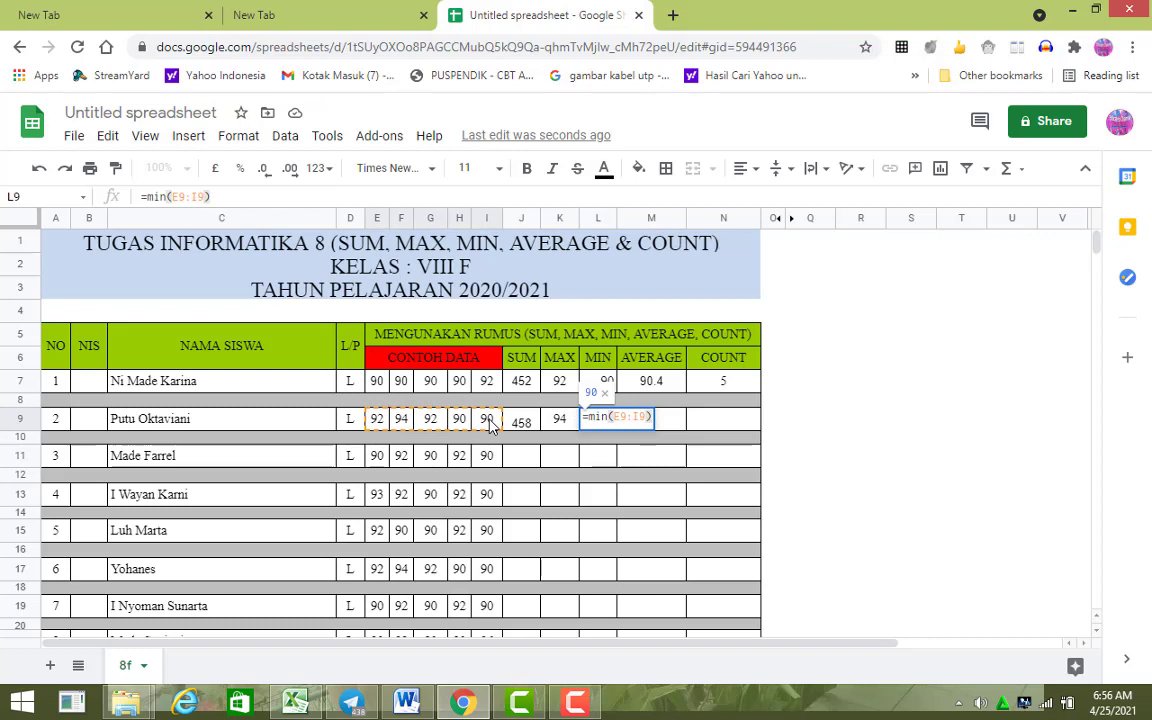
{"action": "key", "text": "Return"}
Enter the formula =average(E9:I9) in cell M9 for the second student's average score.
{"action": "left_click", "coordinate": [659, 424]}
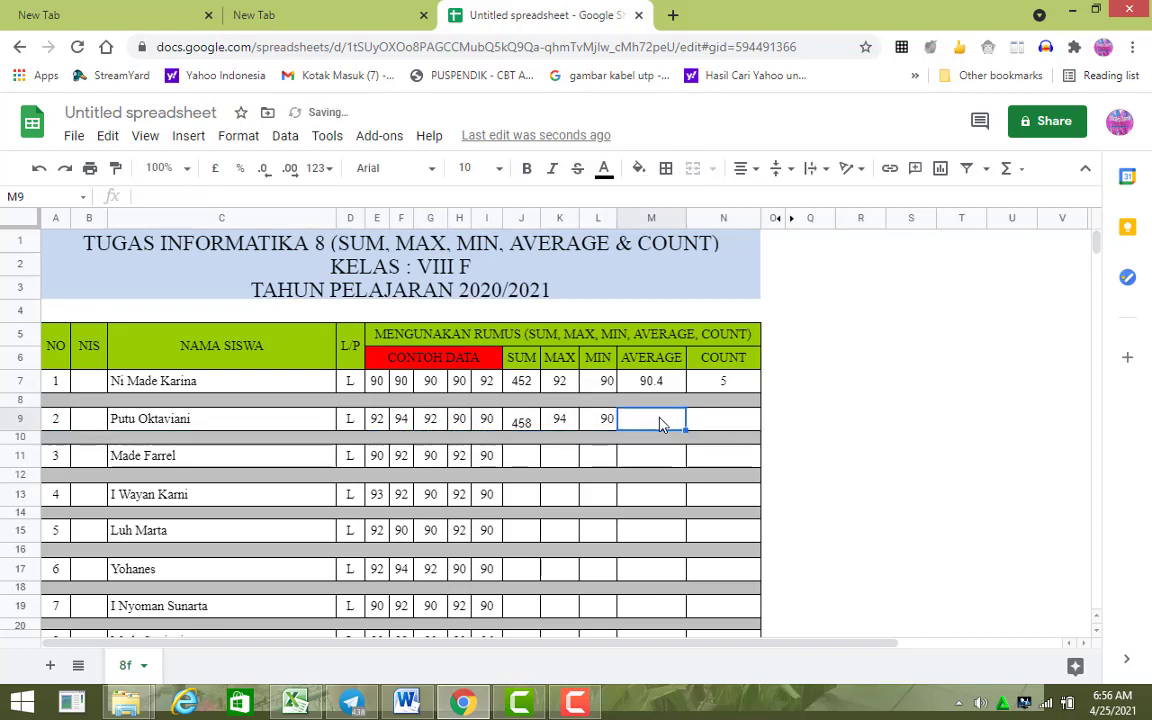
{"action": "type", "text": "="}
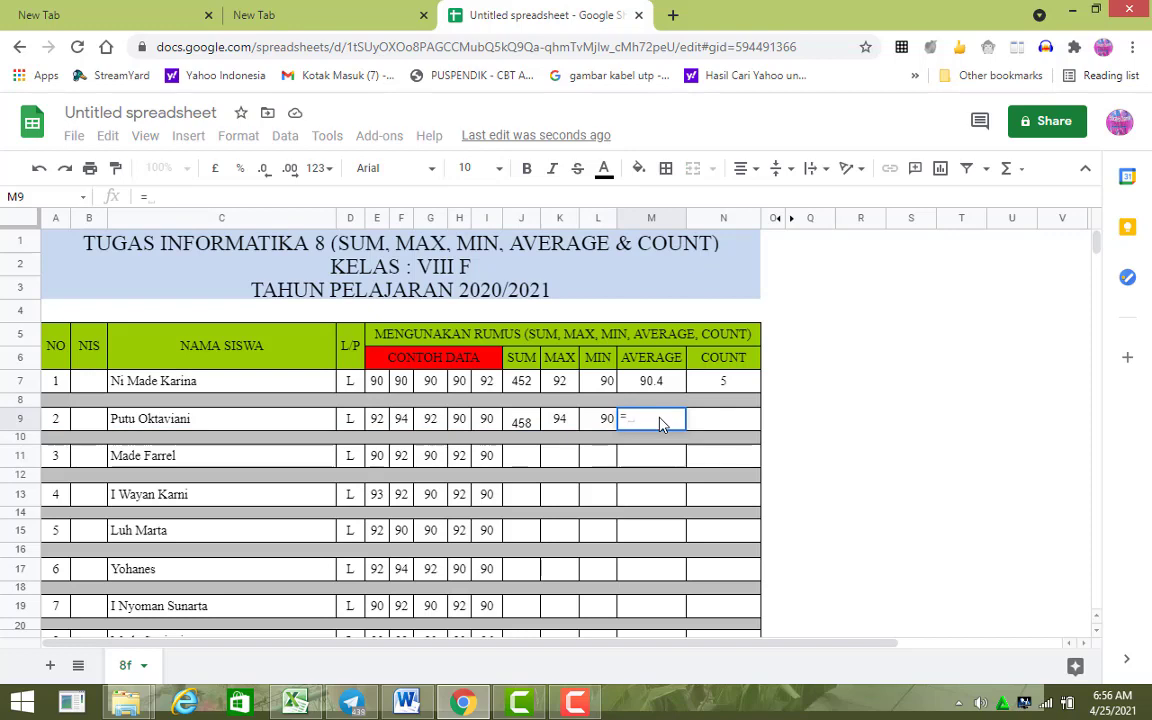
{"action": "type", "text": "avera"}
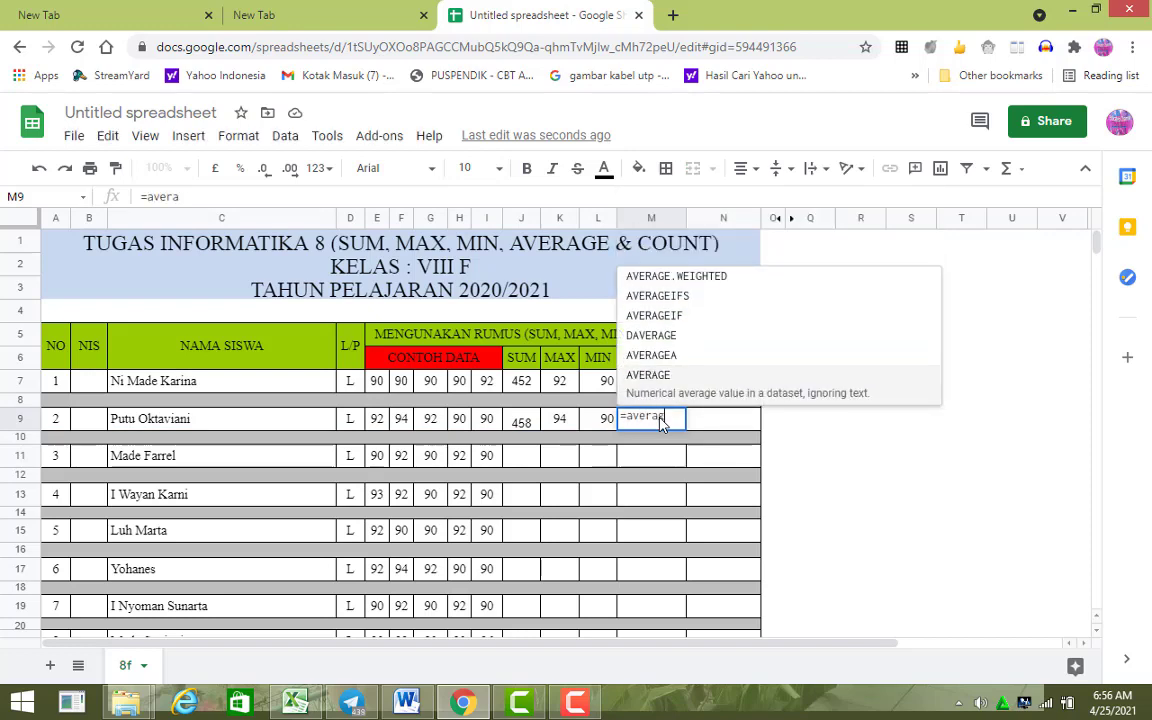
{"action": "type", "text": "ge("}
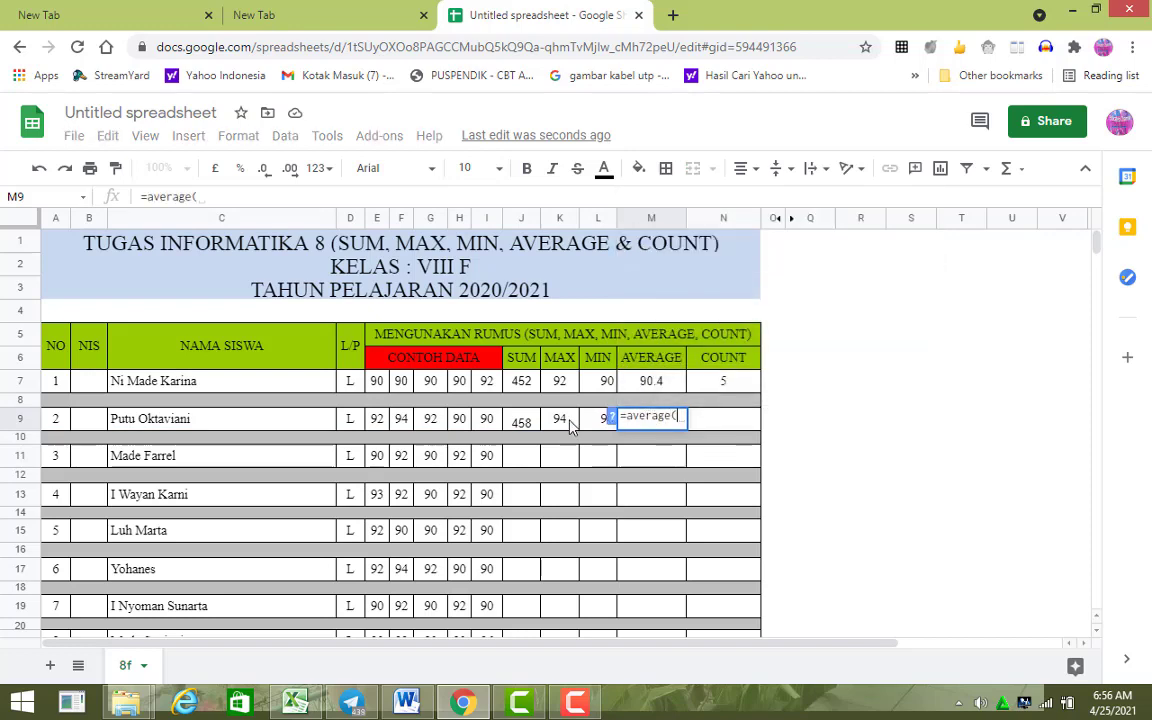
{"action": "left_click_drag", "start_coordinate": [382, 418], "coordinate": [505, 424]}
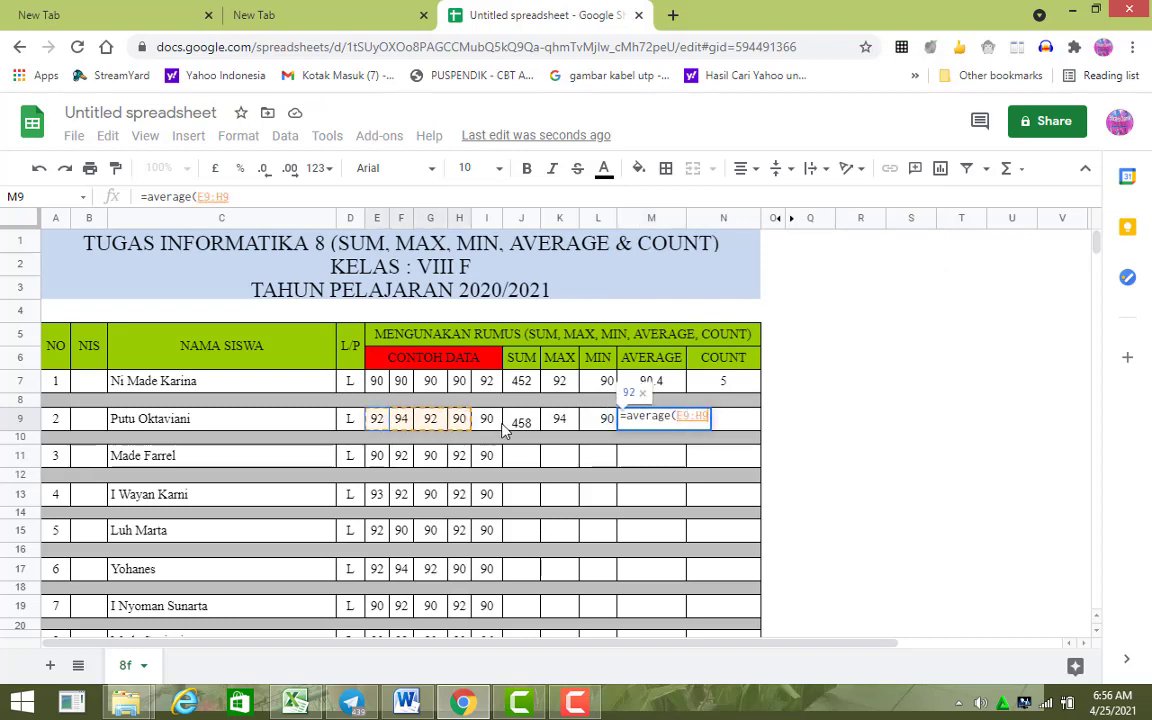
{"action": "type", "text": ")"}
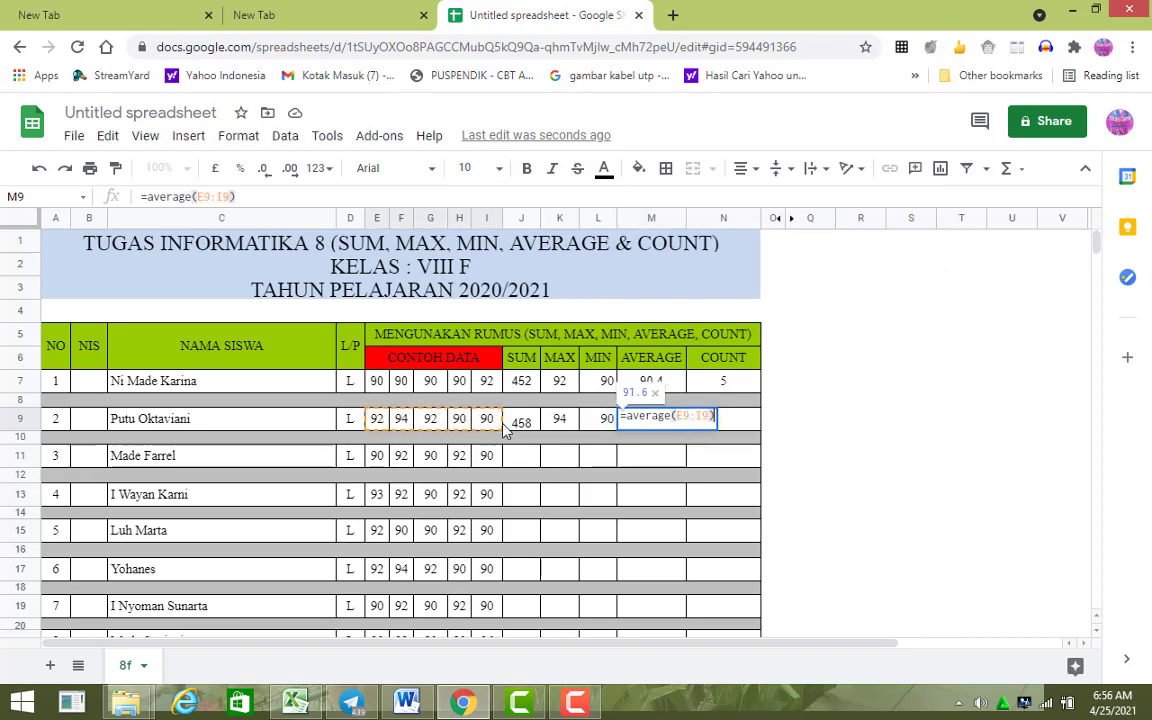
{"action": "key", "text": "Return"}
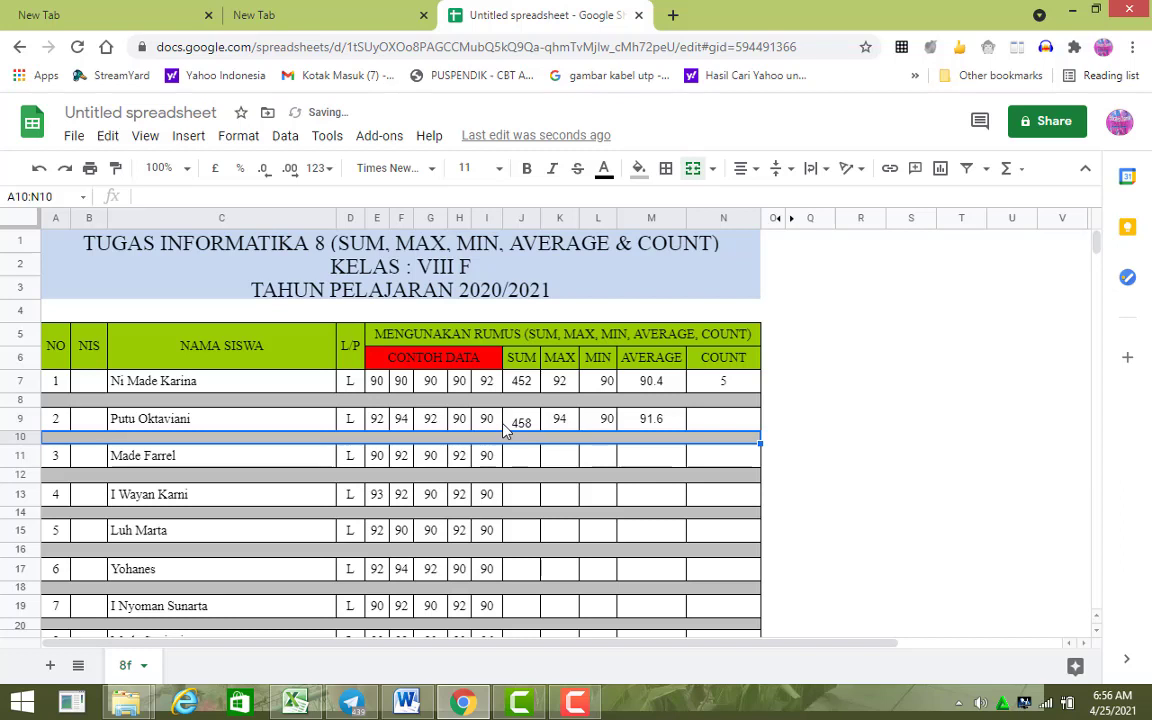
Enter the formula =count(E9:I9) in cell N9 to count the second student's sample data.
{"action": "left_click", "coordinate": [704, 420]}
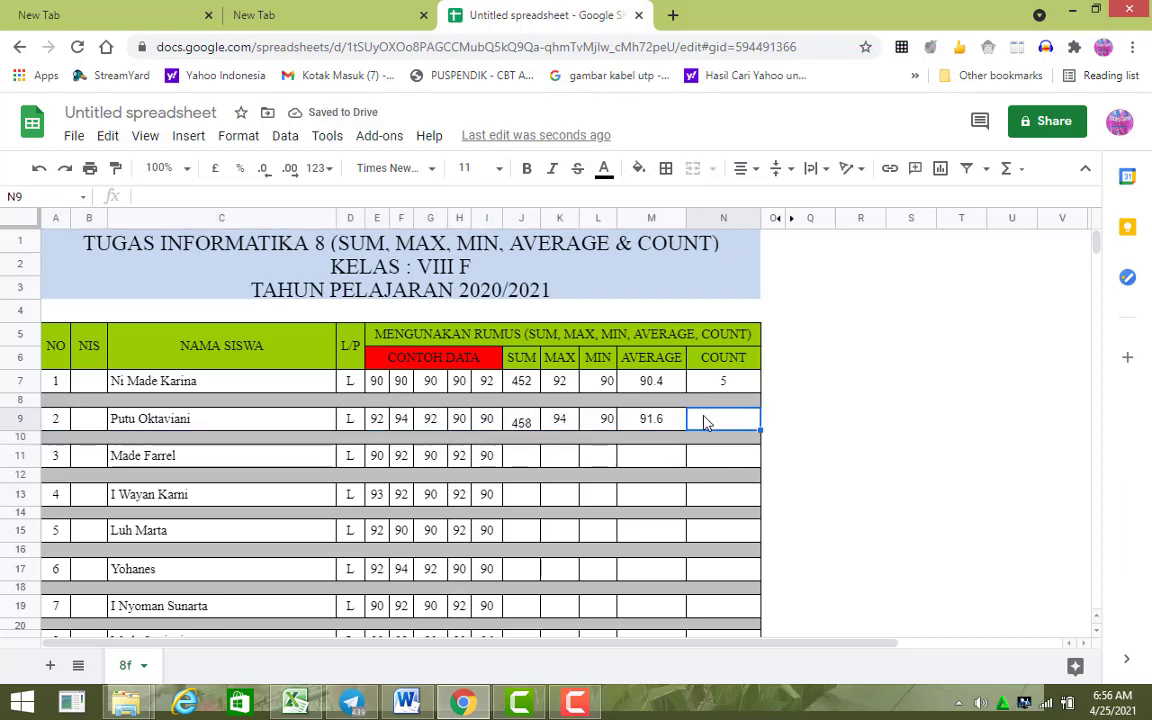
{"action": "type", "text": "="}
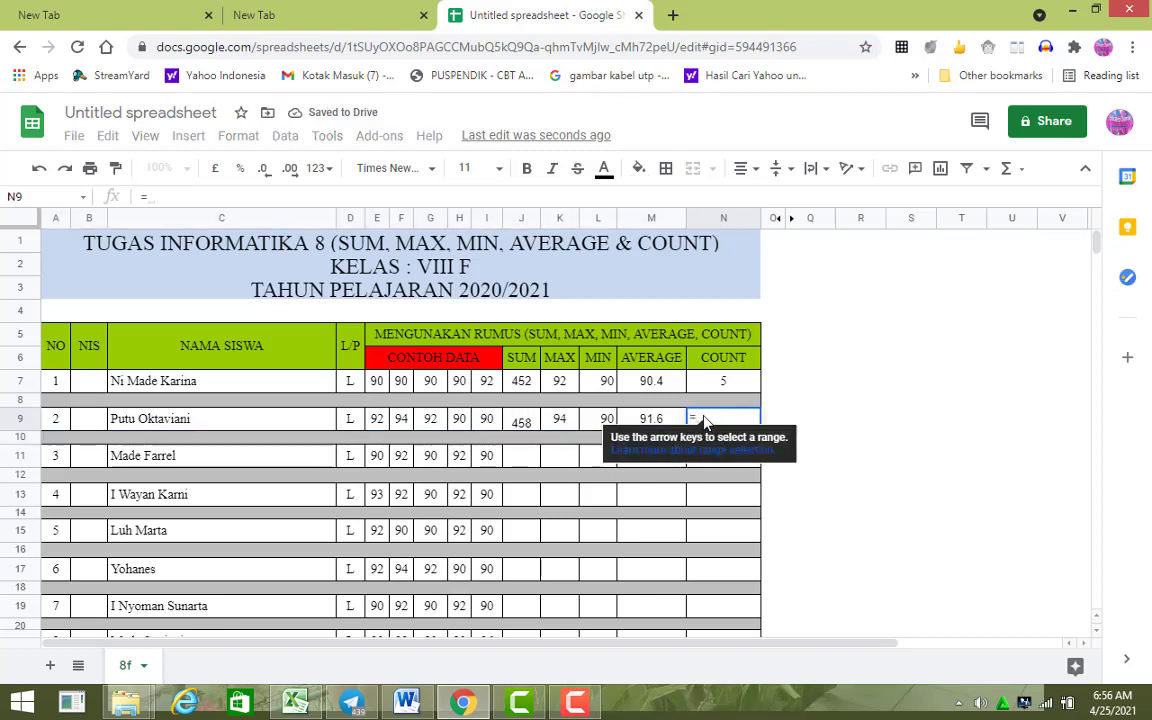
{"action": "type", "text": "count"}
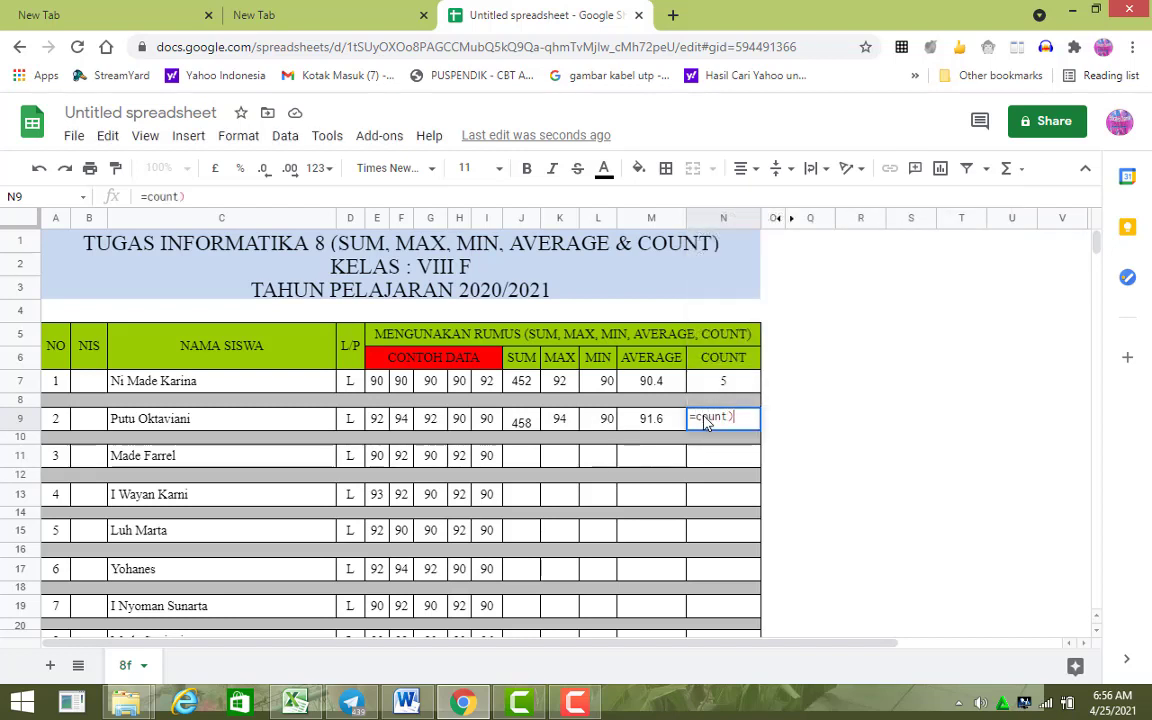
{"action": "type", "text": "("}
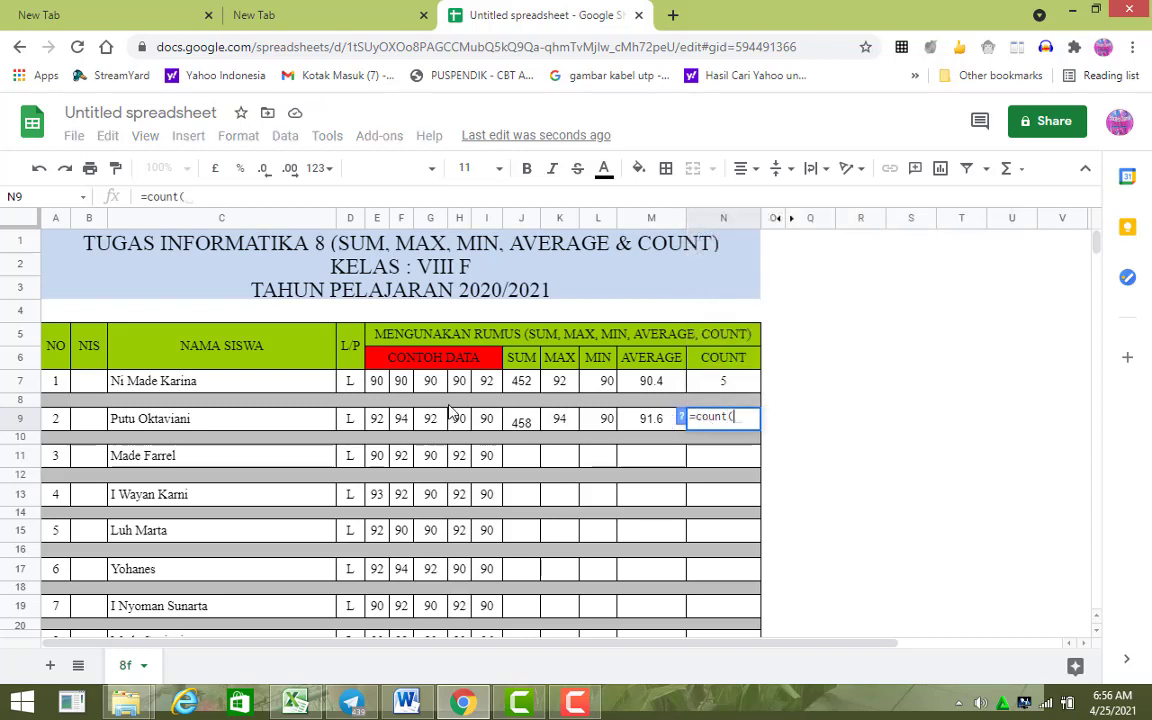
{"action": "left_click_drag", "start_coordinate": [376, 418], "coordinate": [489, 424]}
{"action": "type", "text": ")"}
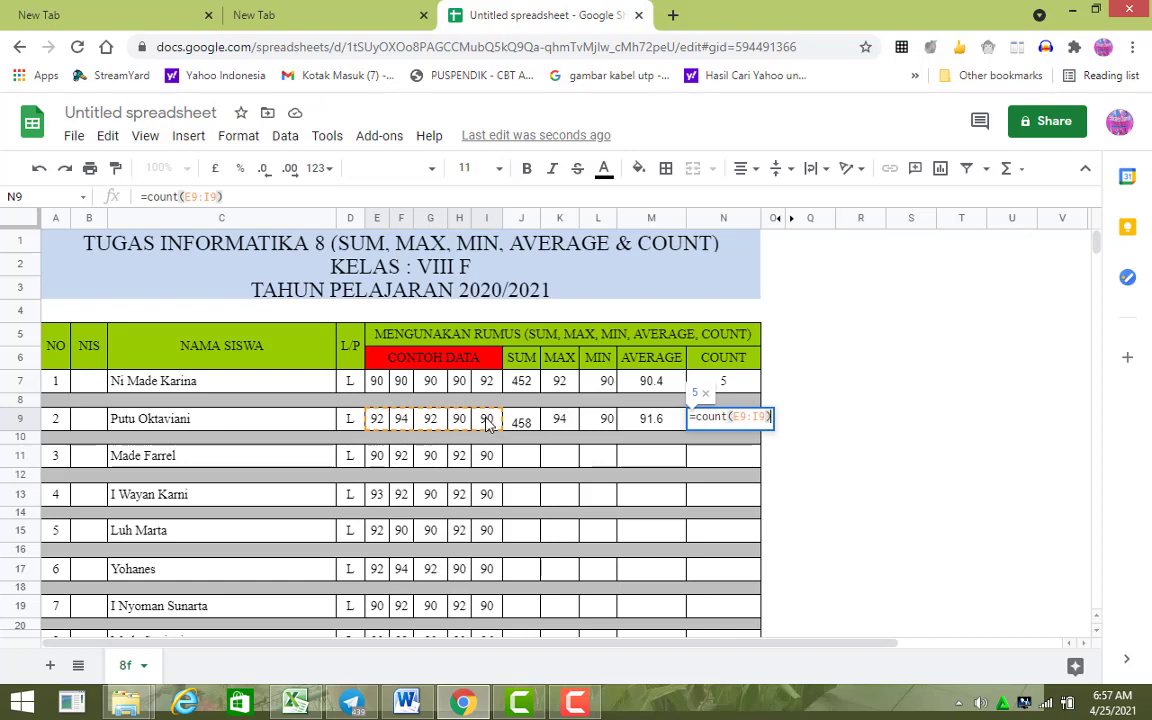
{"action": "key", "text": "Return"}
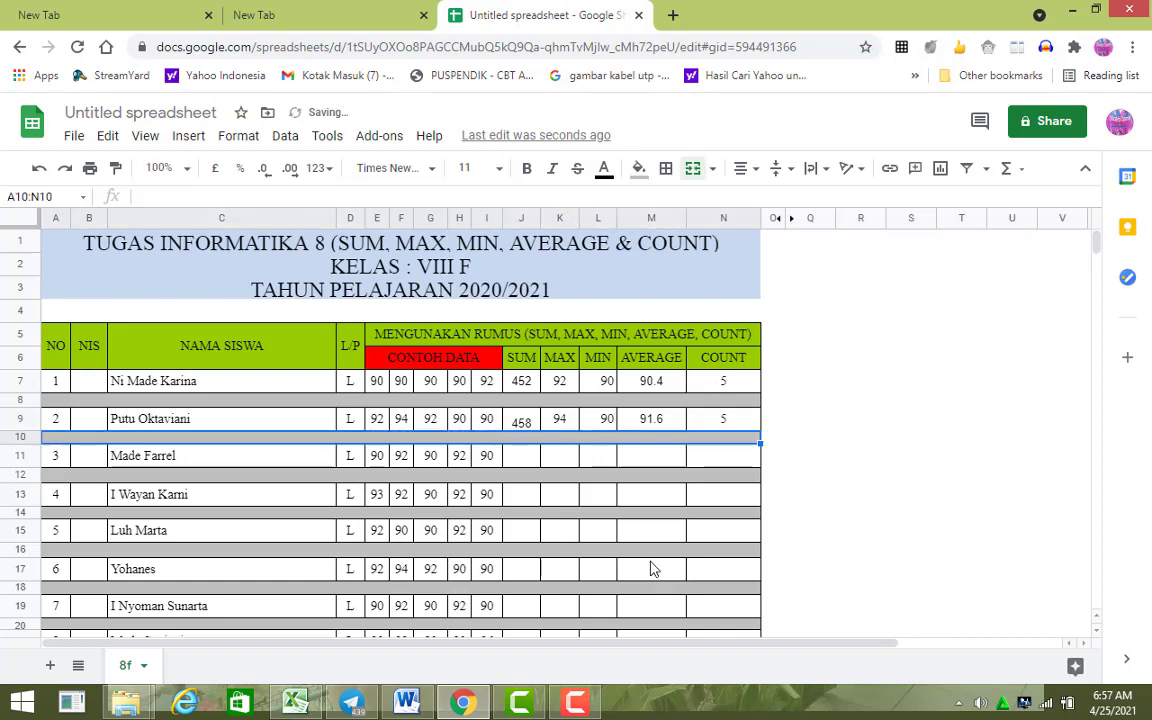
Enter the formula =sum(E13:I13) in cell J13 to total the fourth student's scores.
{"action": "left_click", "coordinate": [561, 386]}
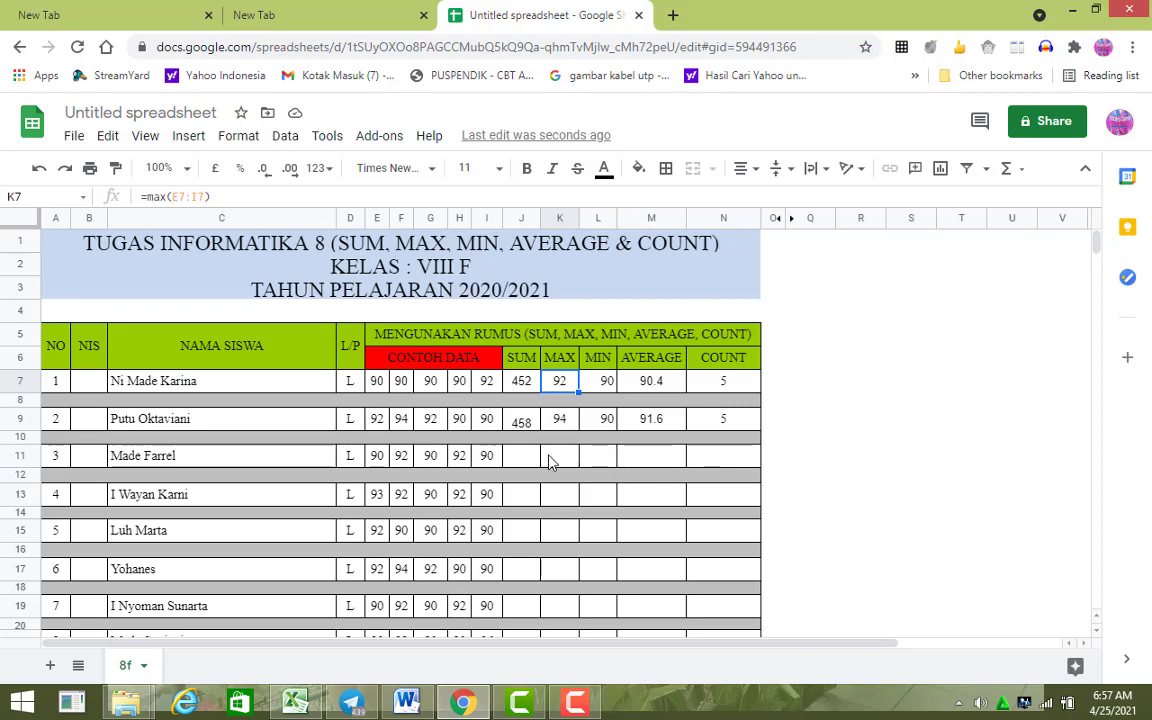
{"action": "left_click", "coordinate": [520, 497]}
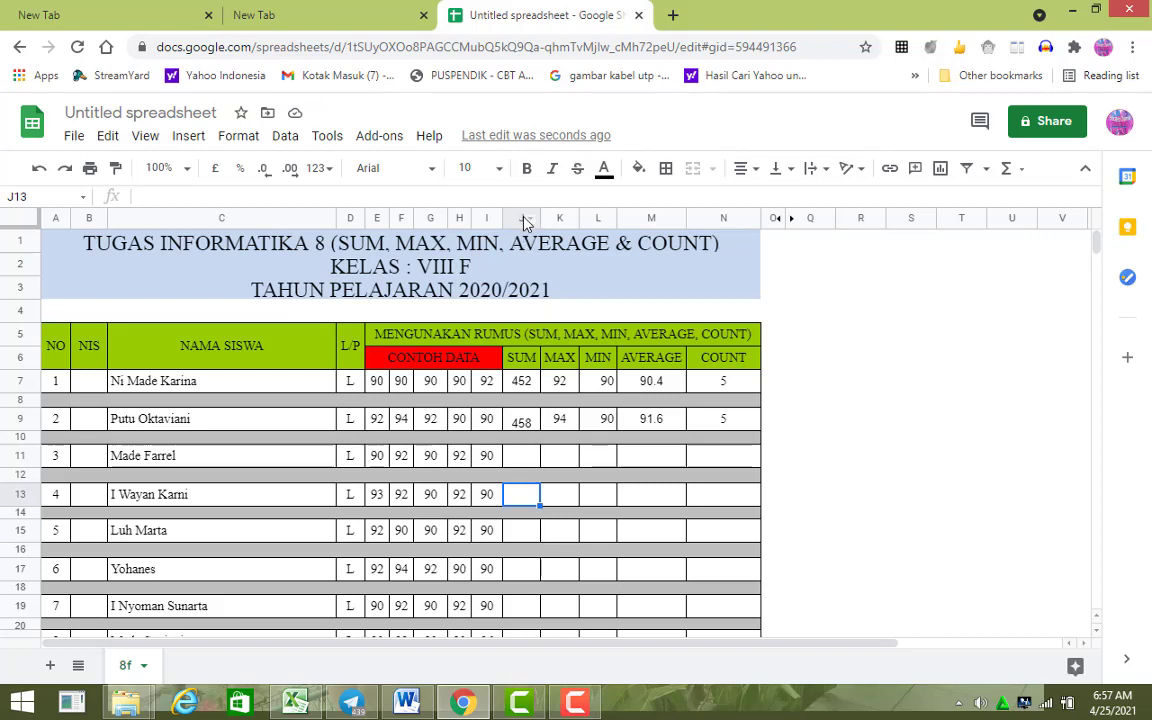
{"action": "type", "text": "="}
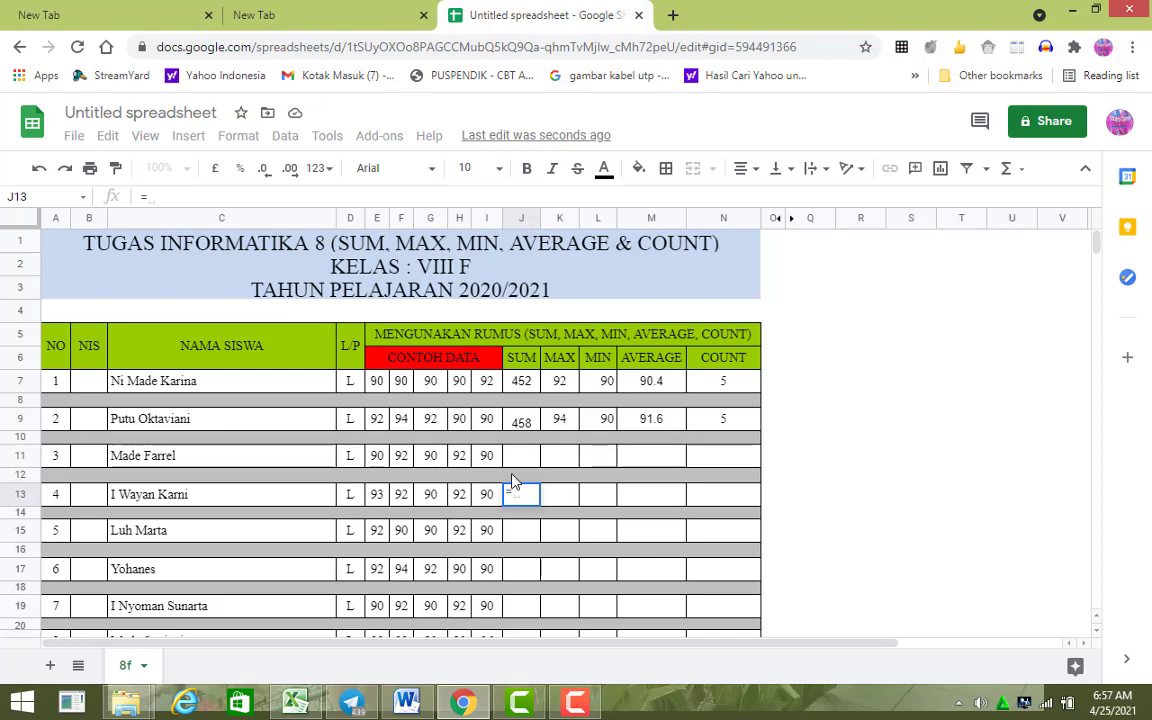
{"action": "type", "text": "sum("}
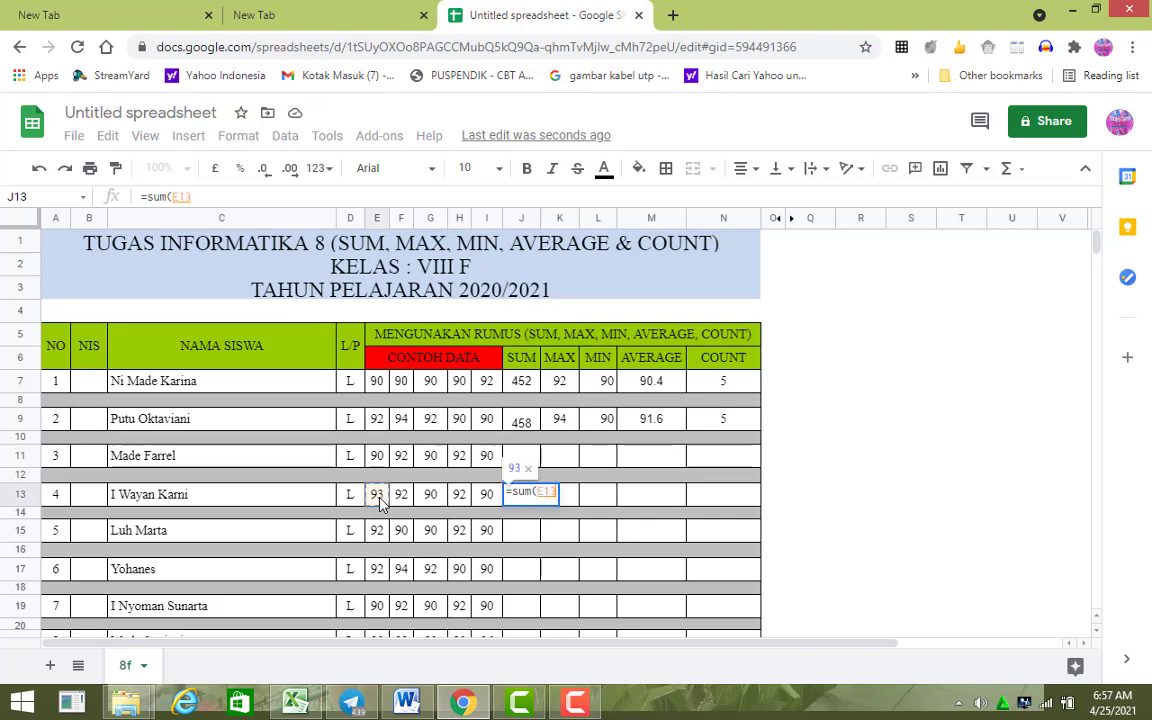
{"action": "left_click_drag", "start_coordinate": [383, 504], "coordinate": [490, 503]}
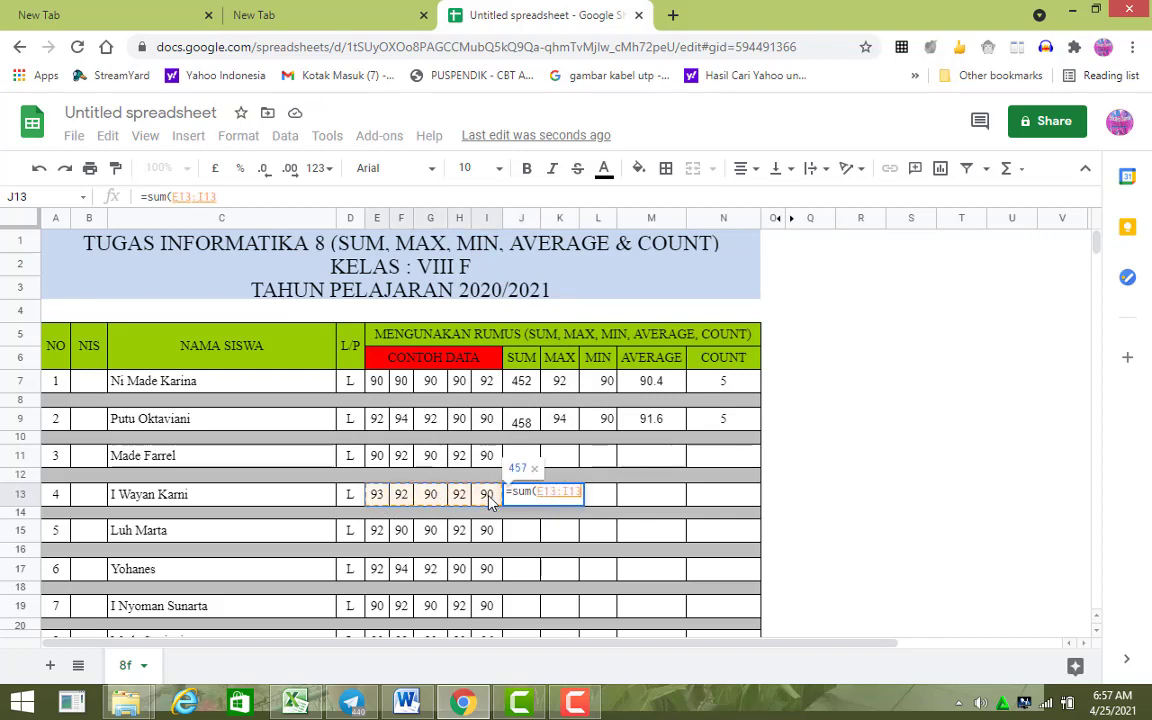
{"action": "type", "text": ")"}
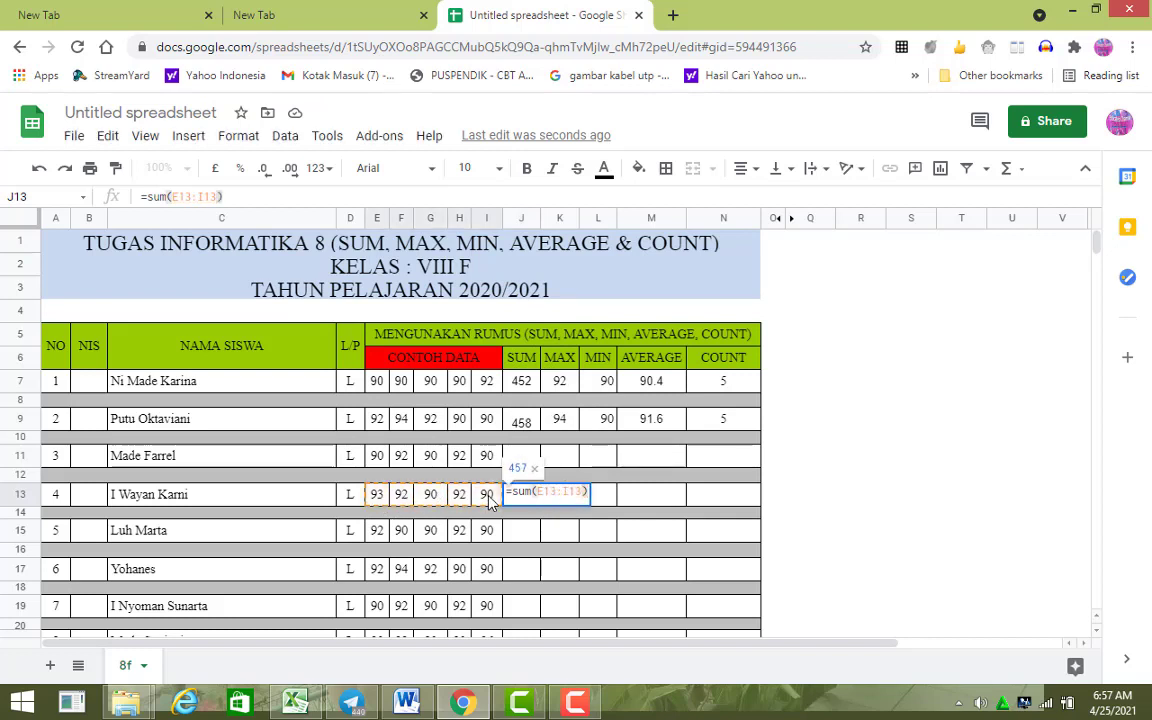
{"action": "key", "text": "Return"}
Enter the formula =max(E13:I13) in cell K13 for the fourth student's highest score.
{"action": "left_click", "coordinate": [568, 500]}
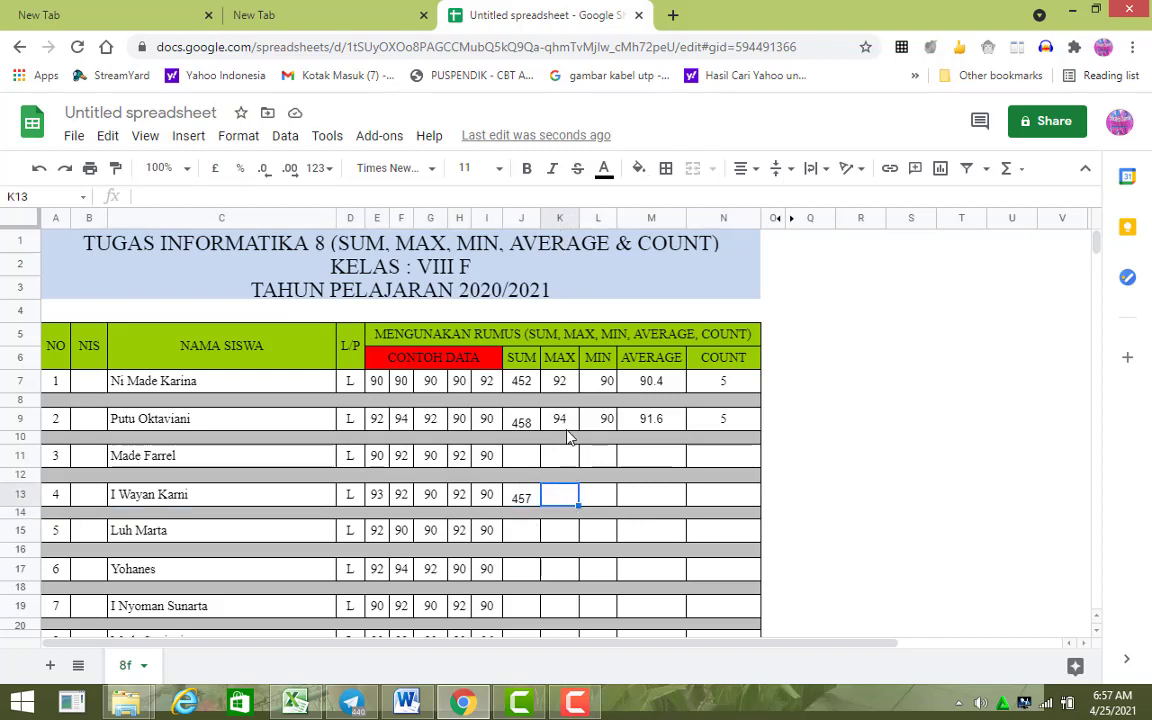
{"action": "type", "text": "="}
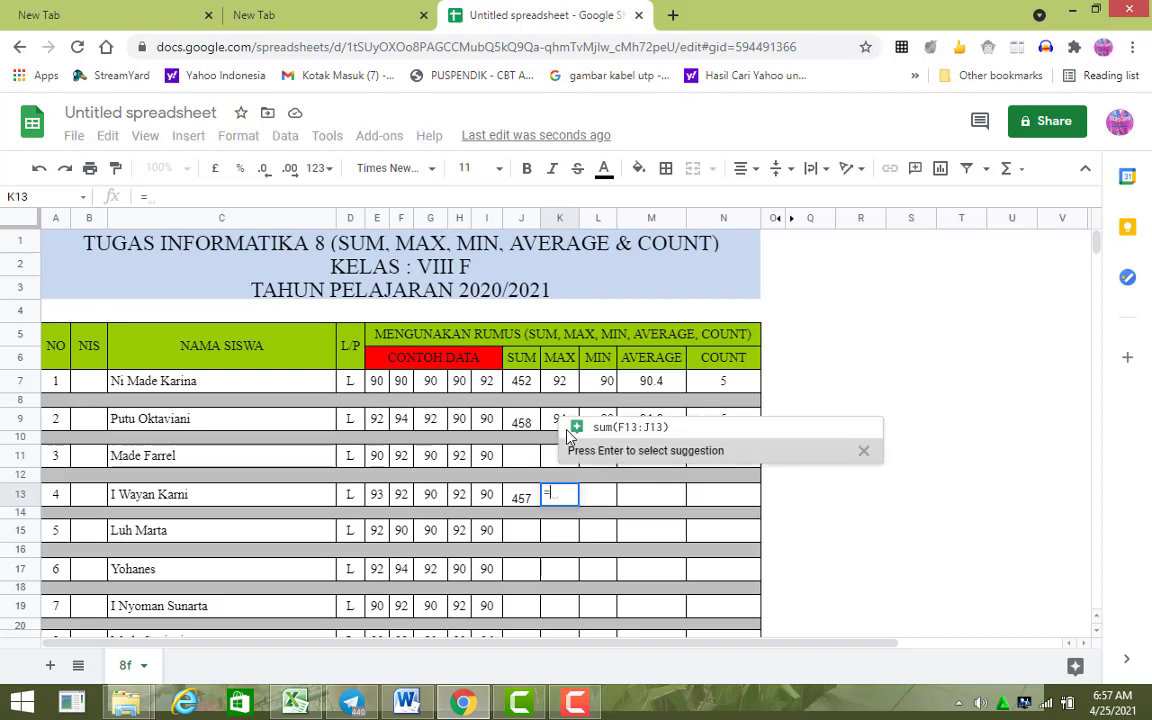
{"action": "type", "text": "m"}
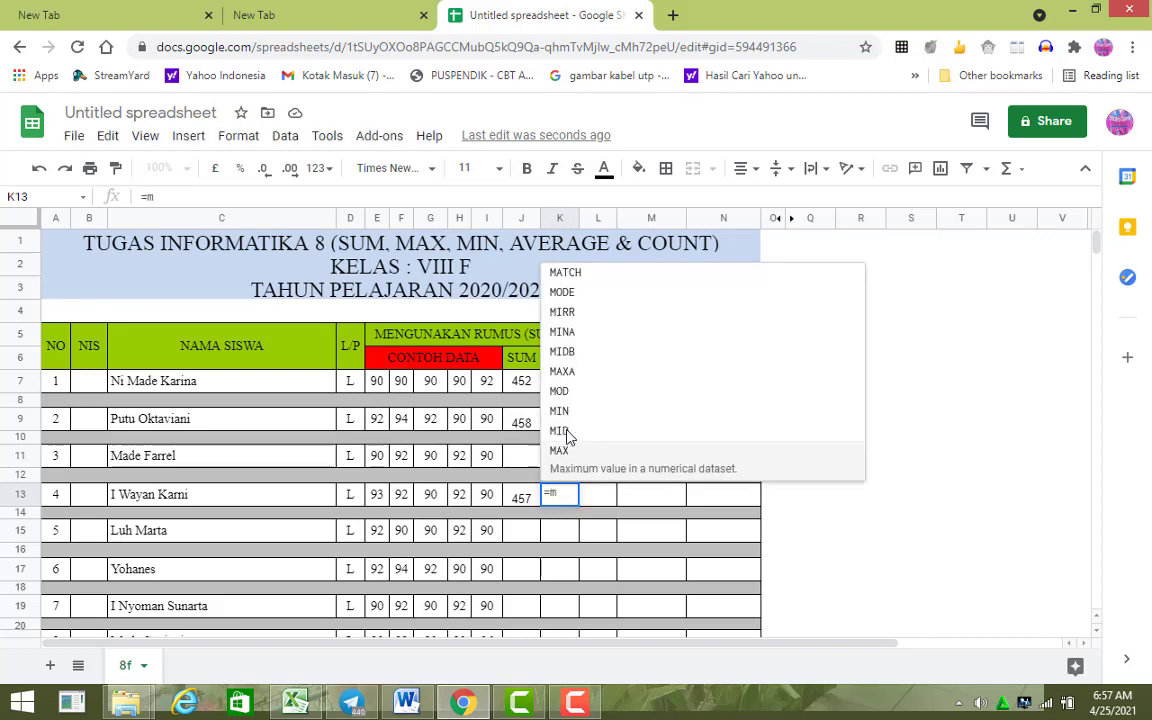
{"action": "type", "text": "a"}
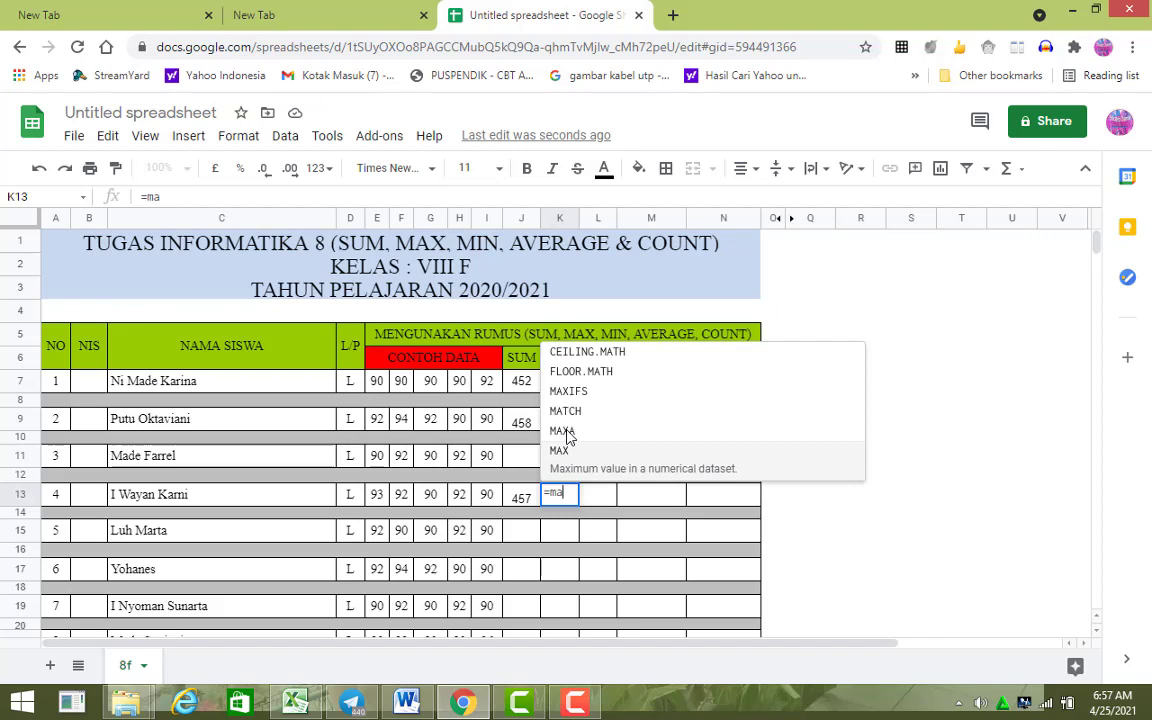
{"action": "type", "text": "x("}
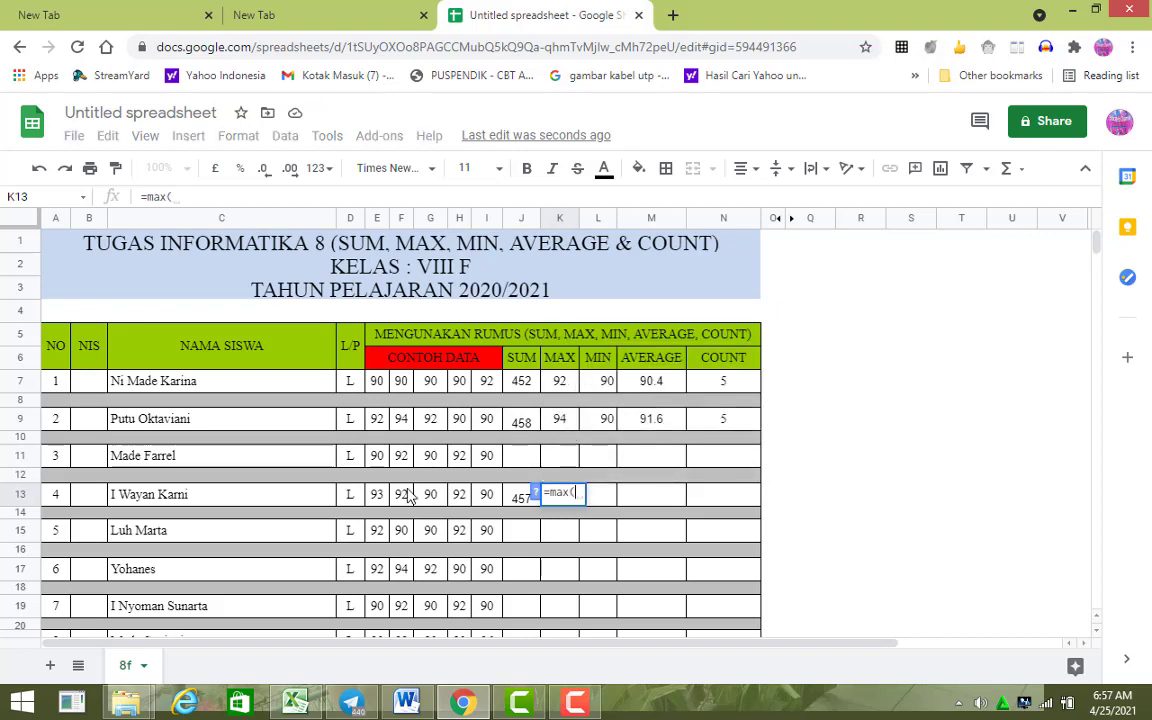
{"action": "left_click_drag", "start_coordinate": [376, 494], "coordinate": [487, 503]}
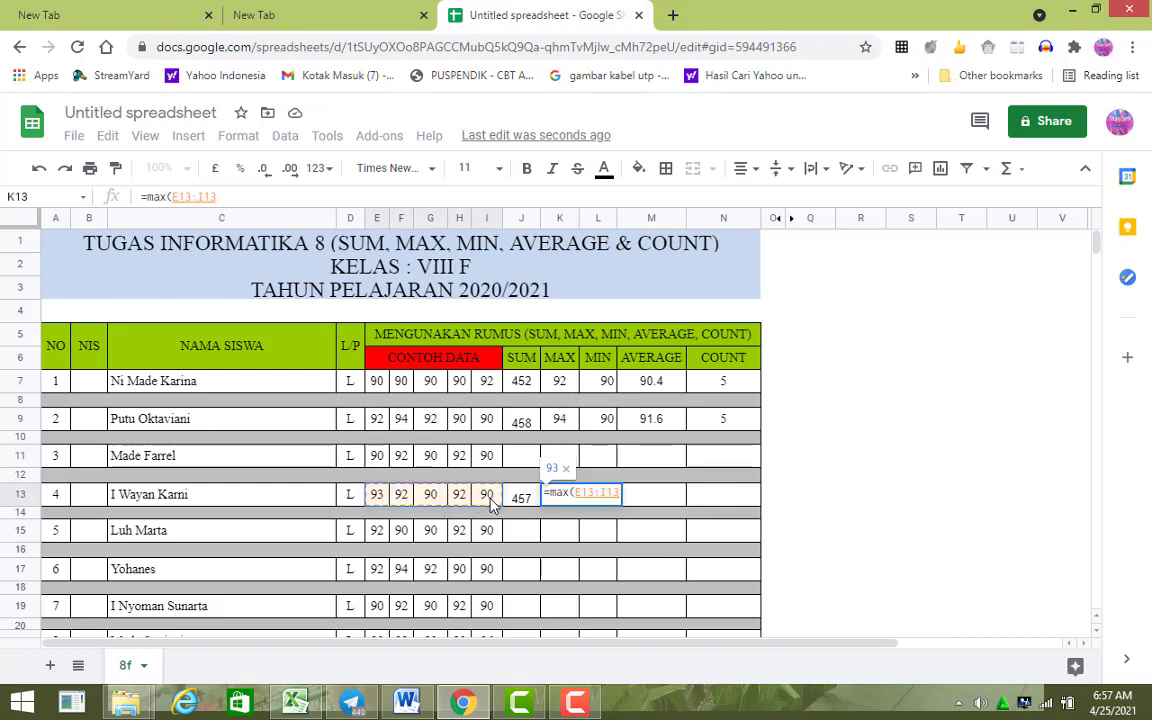
{"action": "type", "text": ")"}
{"action": "key", "text": "Return"}
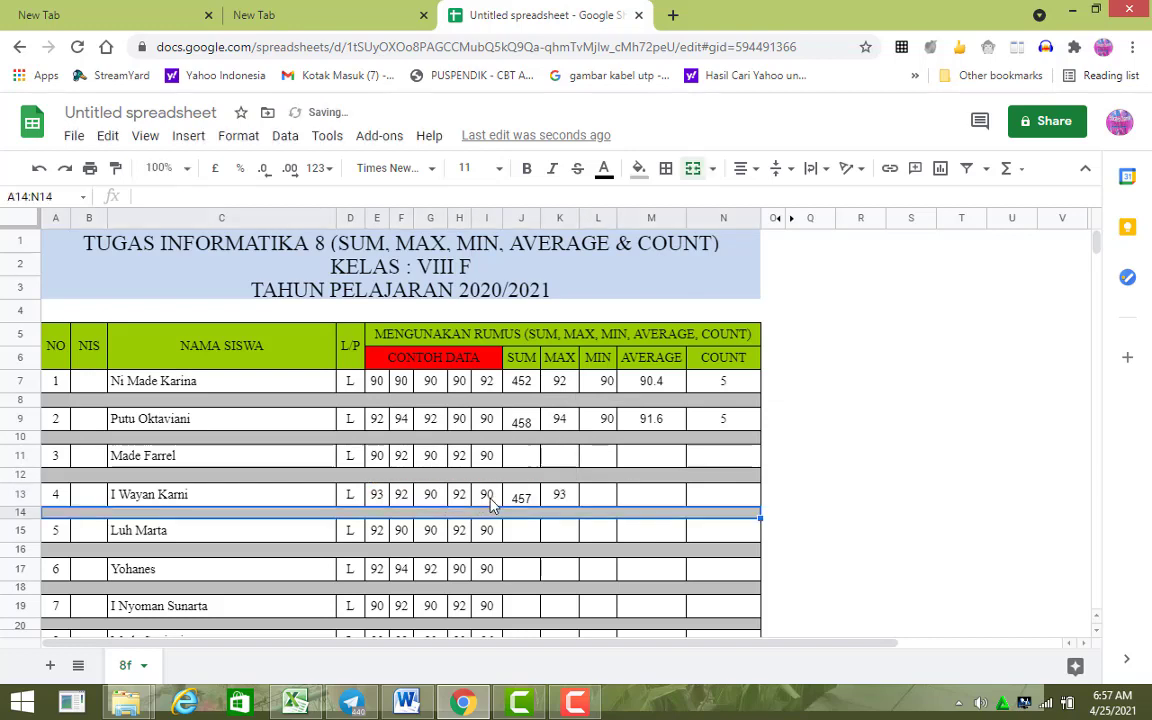
Enter the formula =min(E13:I13) in cell L13 for the fourth student's lowest score.
{"action": "left_click", "coordinate": [603, 495]}
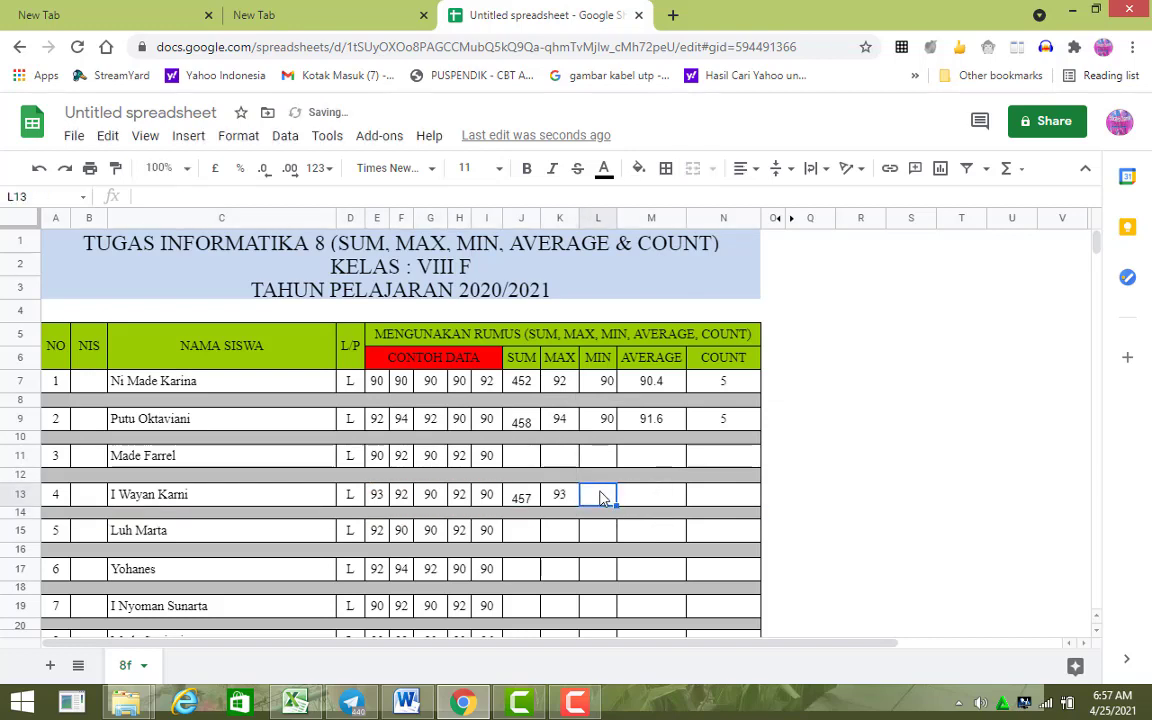
{"action": "type", "text": "="}
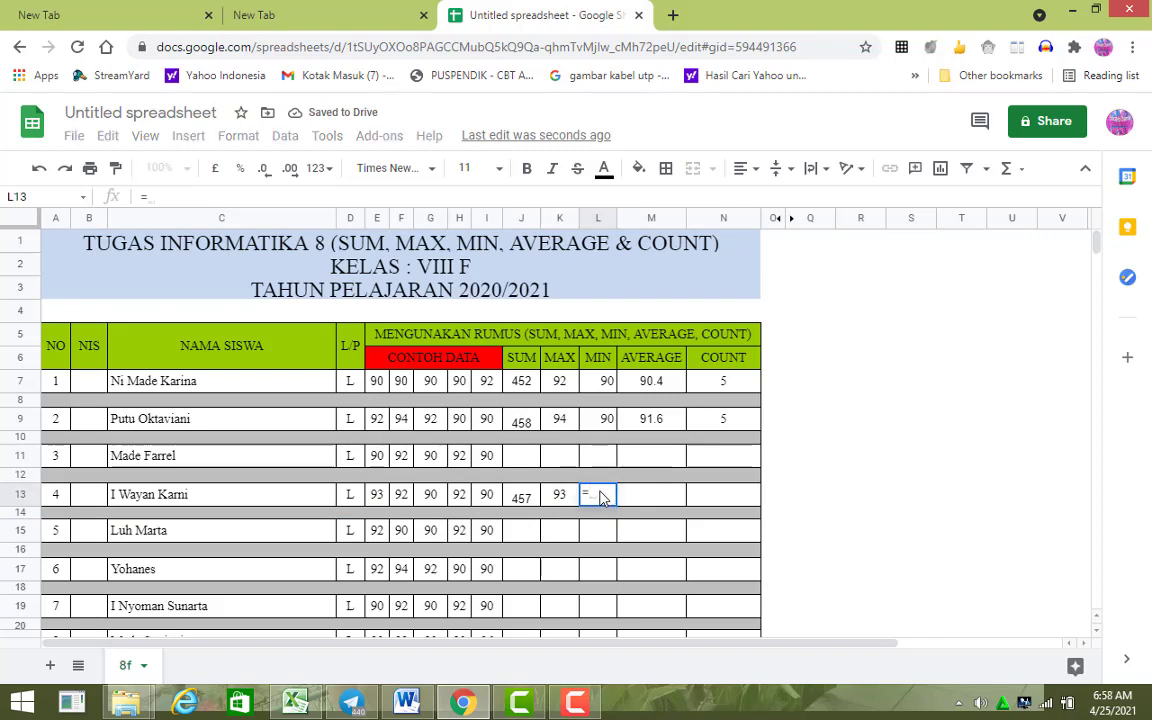
{"action": "type", "text": "min("}
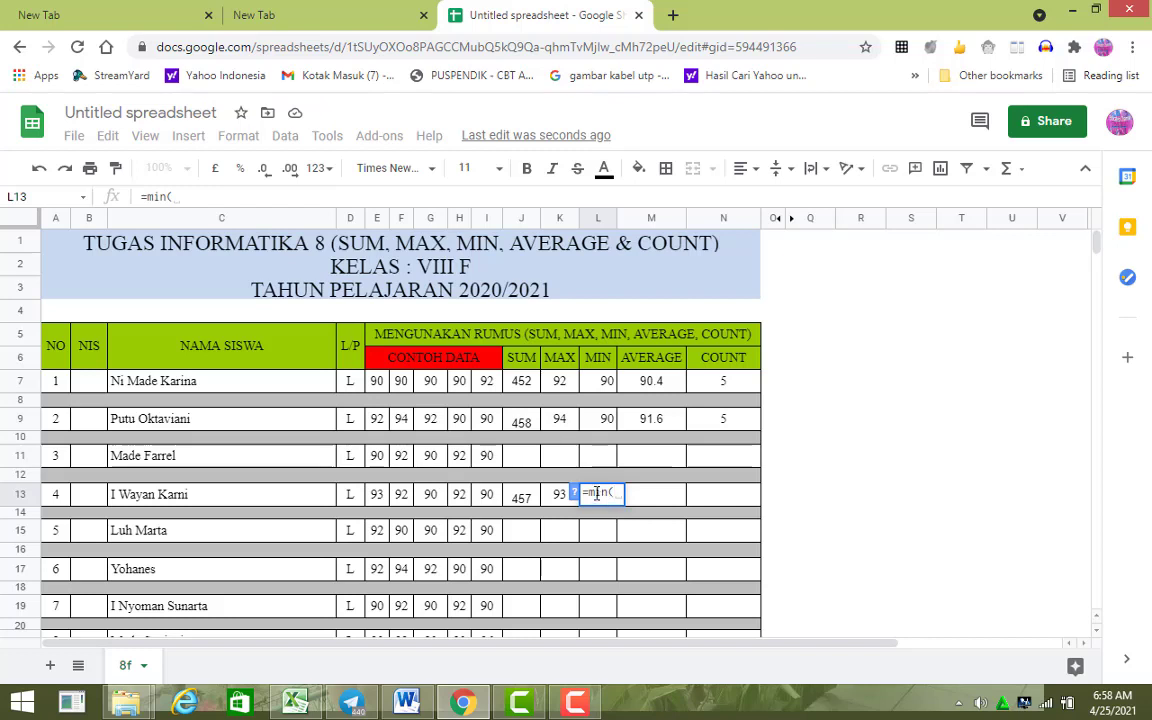
{"action": "left_click", "coordinate": [377, 494]}
{"action": "left_click_drag", "start_coordinate": [410, 502], "coordinate": [490, 503]}
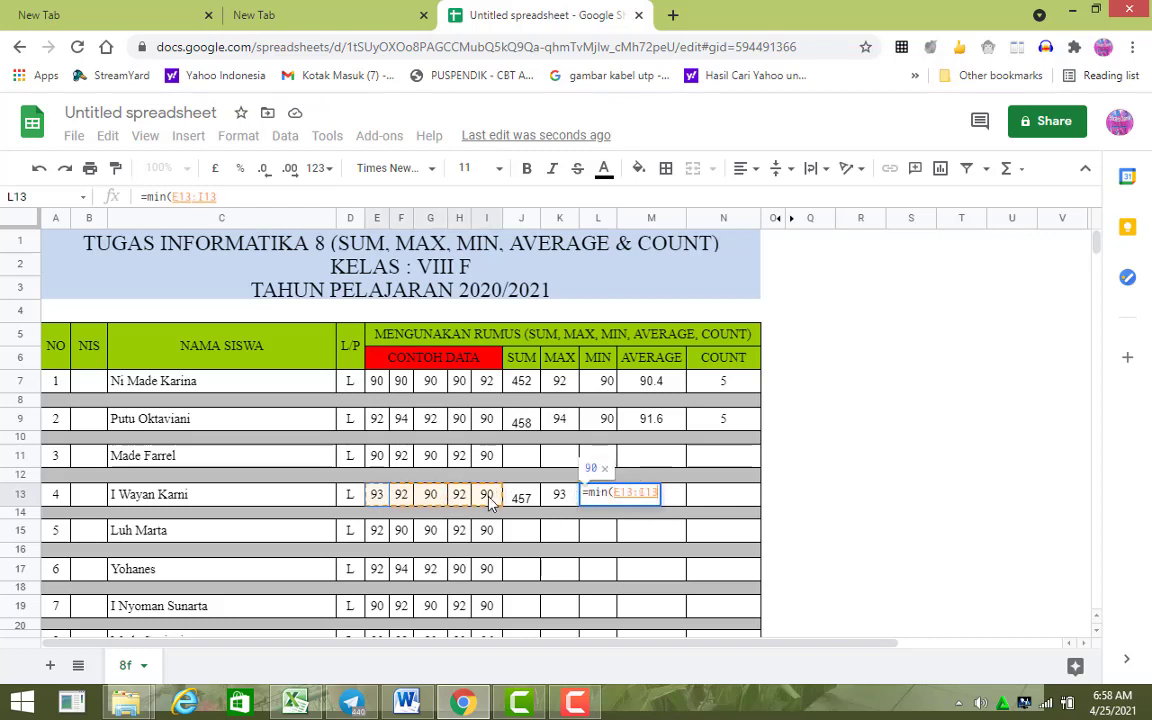
{"action": "type", "text": ")"}
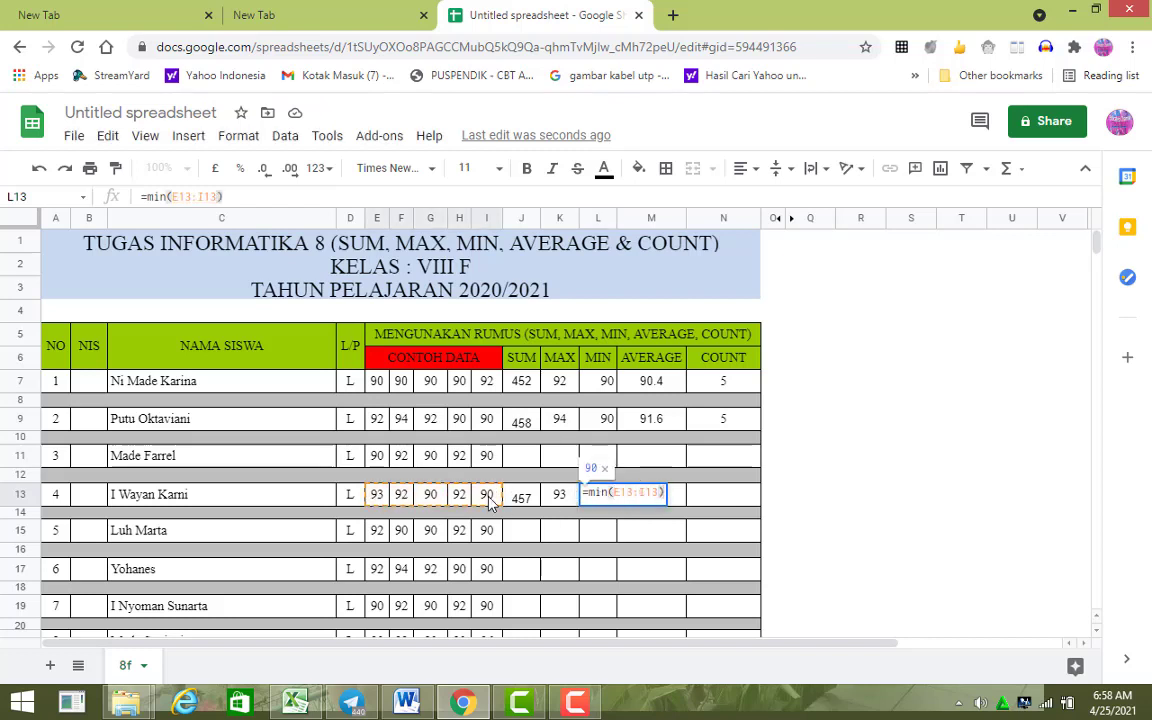
{"action": "key", "text": "Return"}
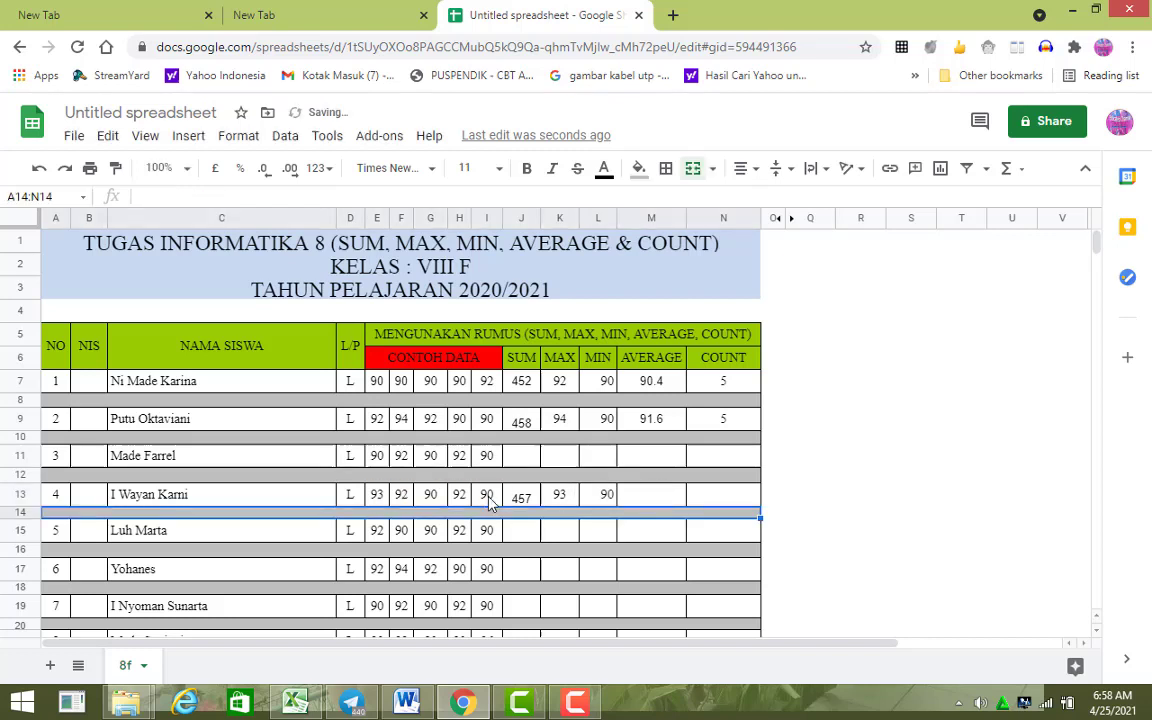
Enter the formula =average(E13:I13) in cell M13 for the fourth student's average score.
{"action": "left_click", "coordinate": [671, 500]}
{"action": "type", "text": "="}
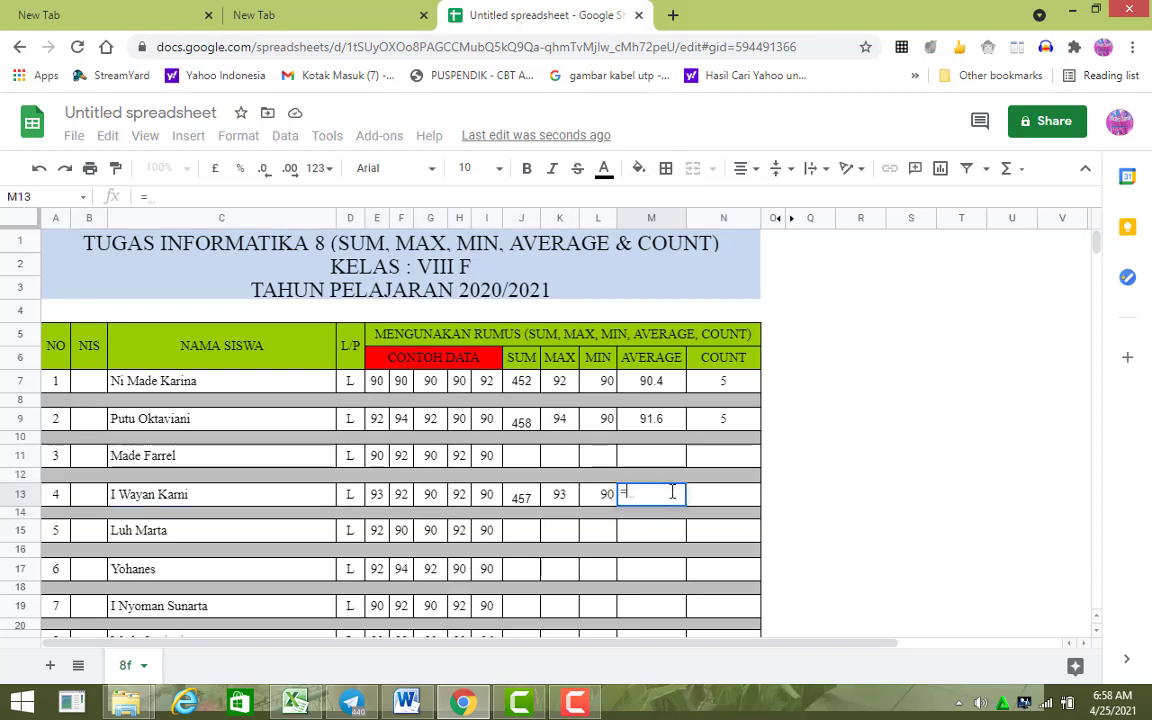
{"action": "type", "text": "ave"}
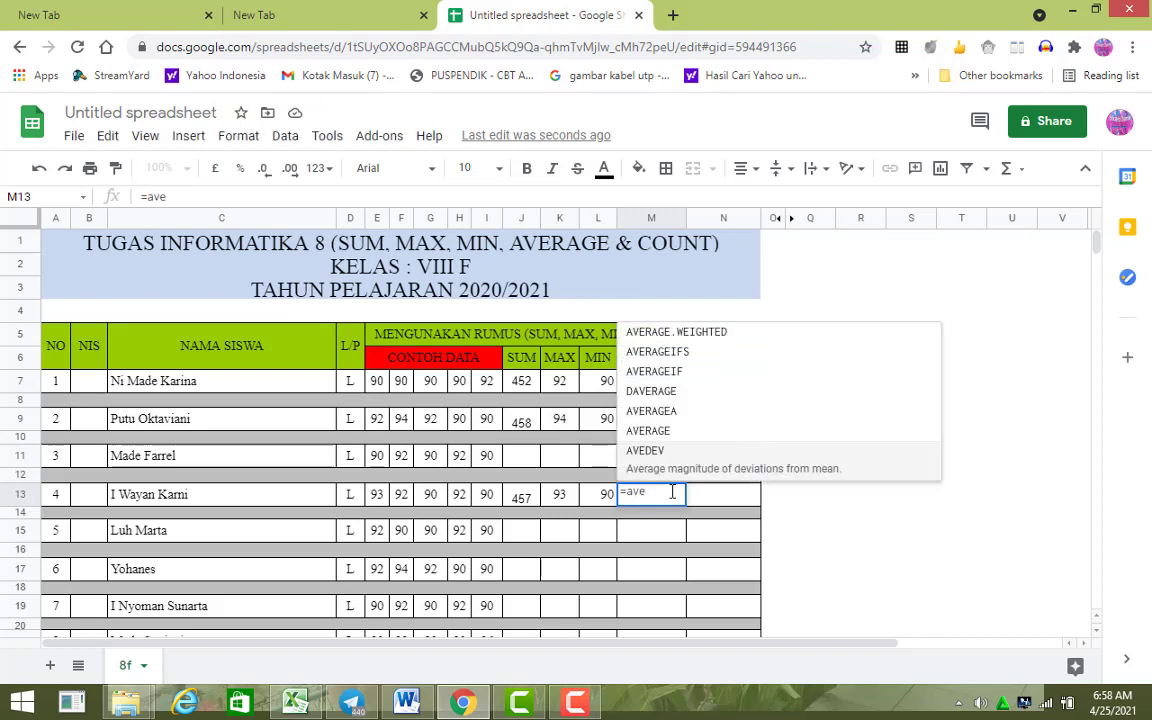
{"action": "type", "text": "rag"}
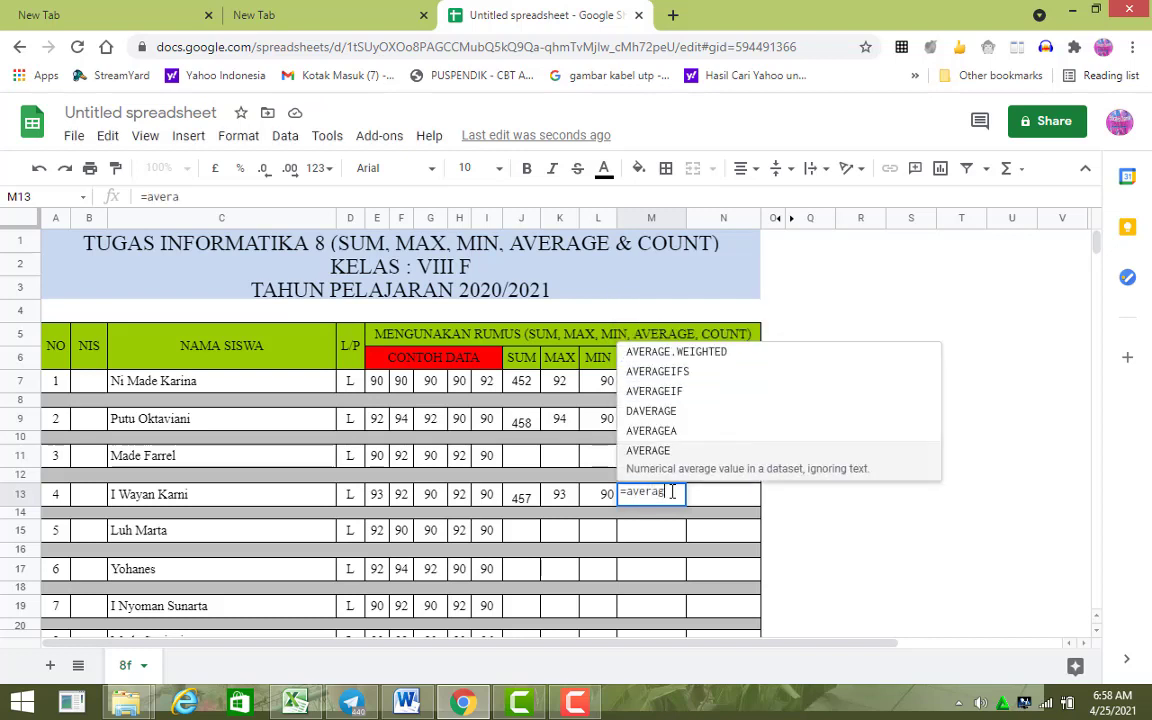
{"action": "type", "text": "e("}
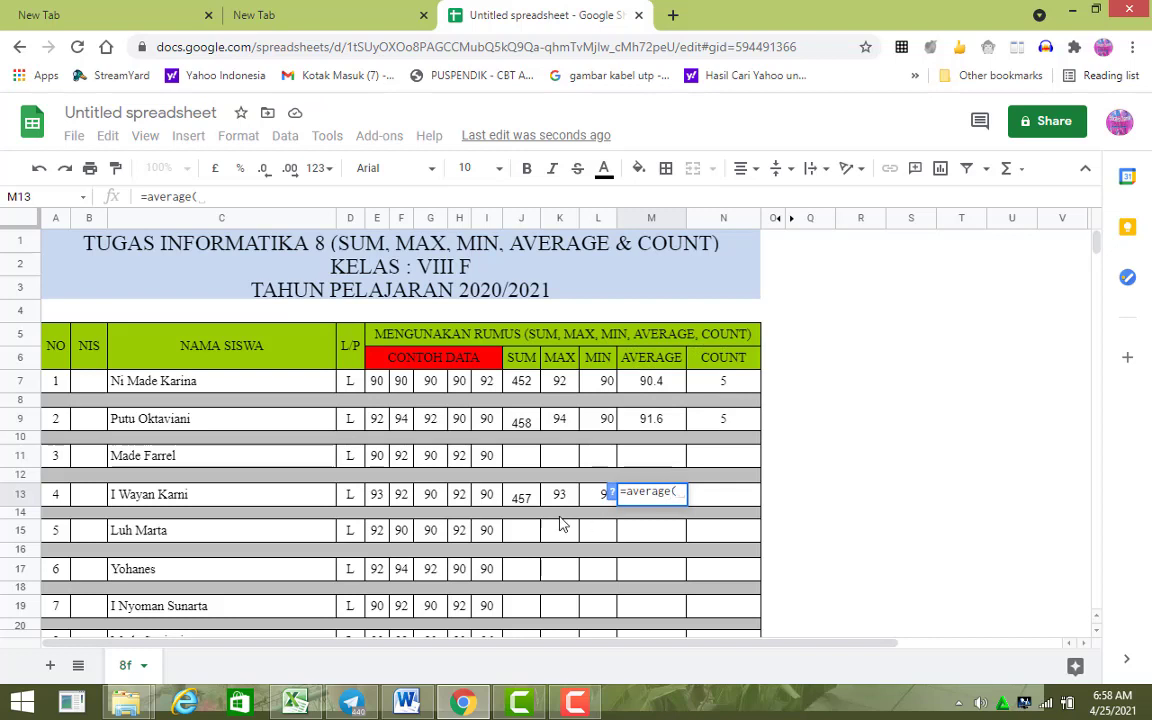
{"action": "left_click", "coordinate": [378, 496]}
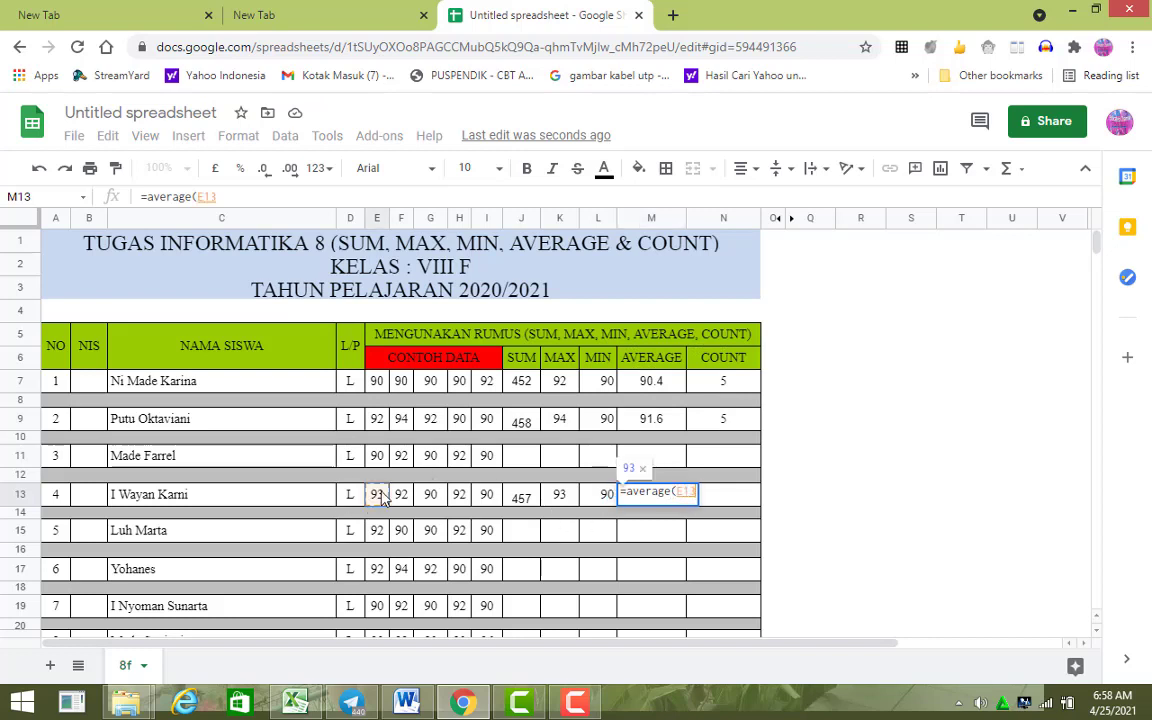
{"action": "left_click_drag", "start_coordinate": [381, 497], "coordinate": [485, 505]}
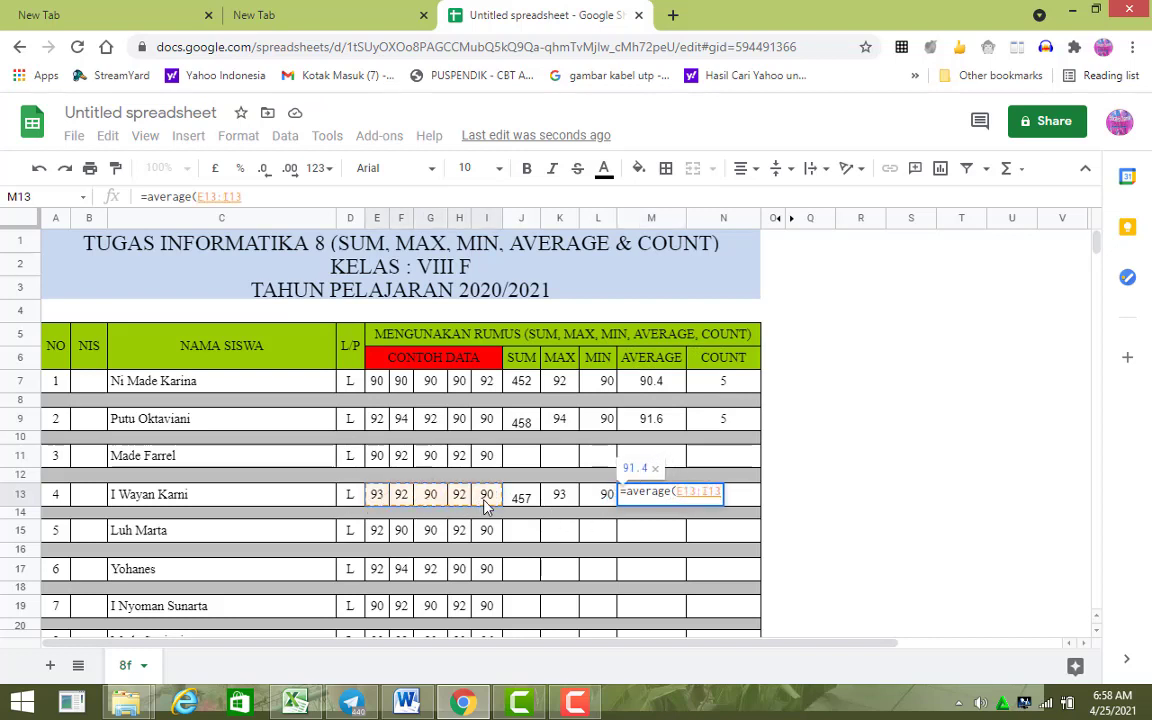
{"action": "type", "text": ")"}
{"action": "key", "text": "Return"}
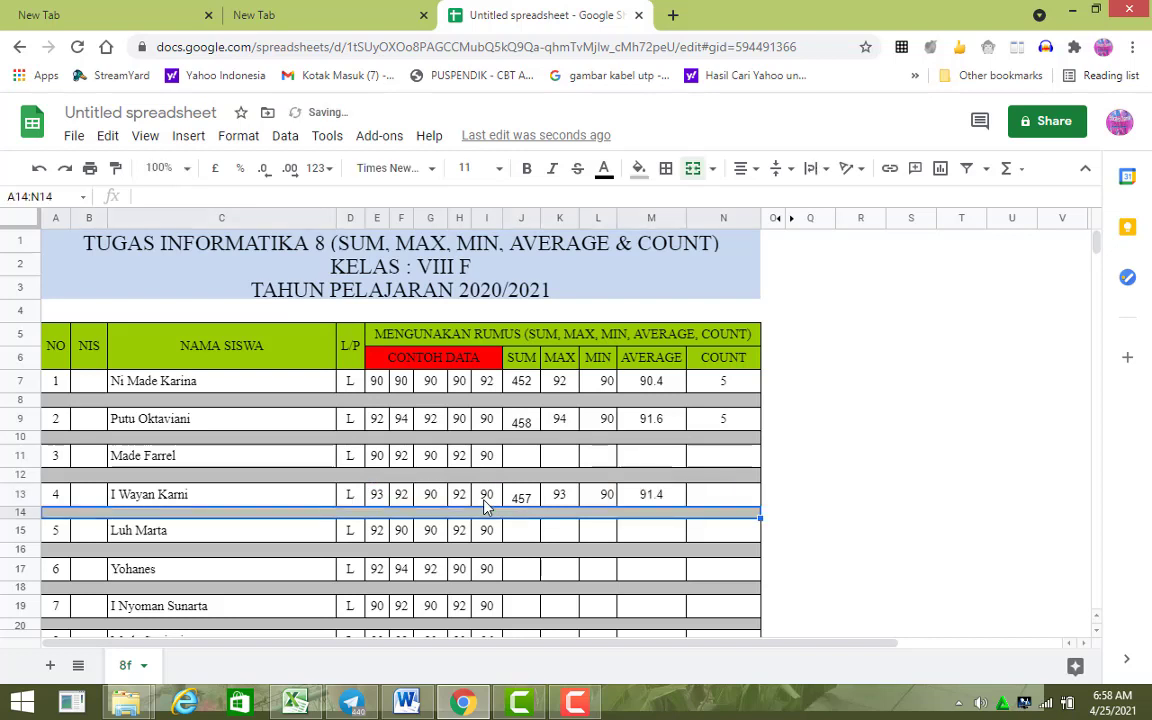
{"action": "type", "text": "="}
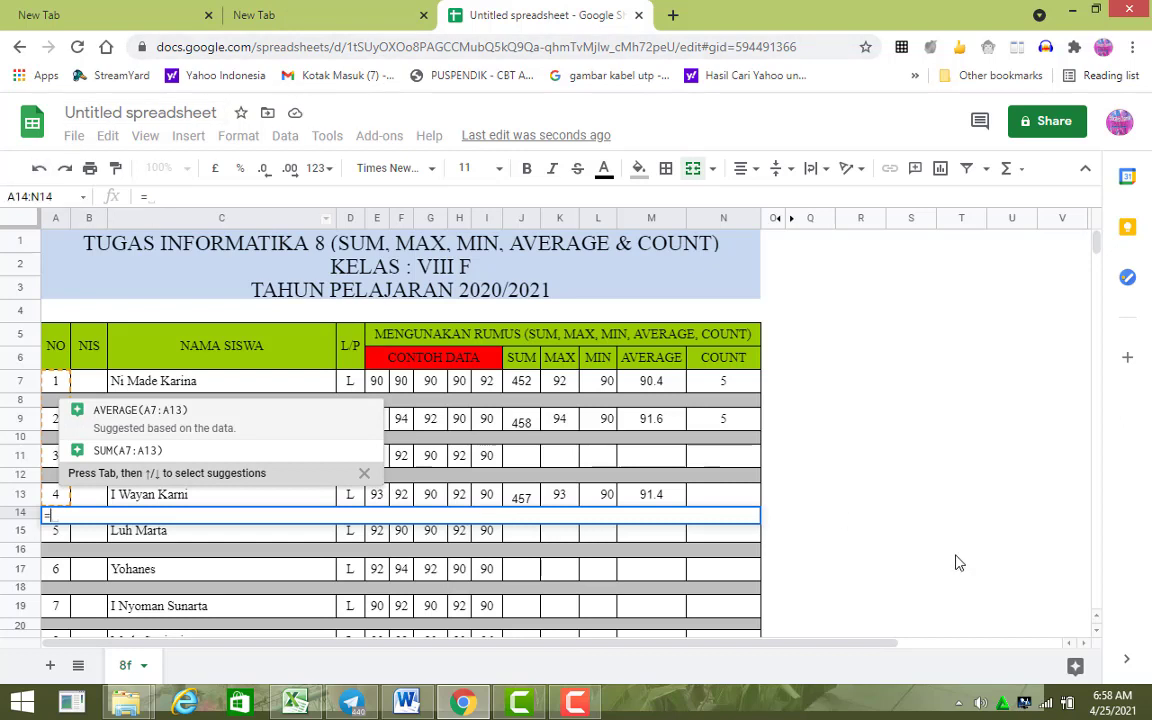
{"action": "left_click", "coordinate": [913, 497]}
{"action": "left_click", "coordinate": [733, 500]}
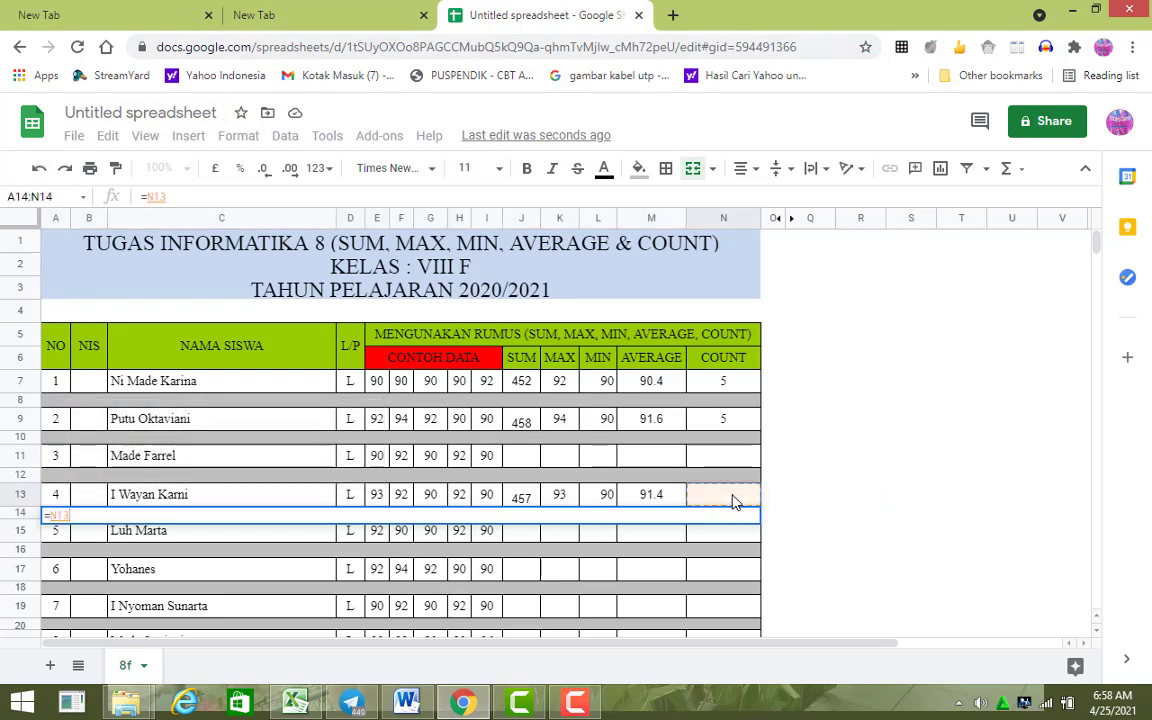
{"action": "key", "text": "BackSpace"}
{"action": "key", "text": "BackSpace"}
{"action": "key", "text": "BackSpace"}
{"action": "key", "text": "BackSpace"}
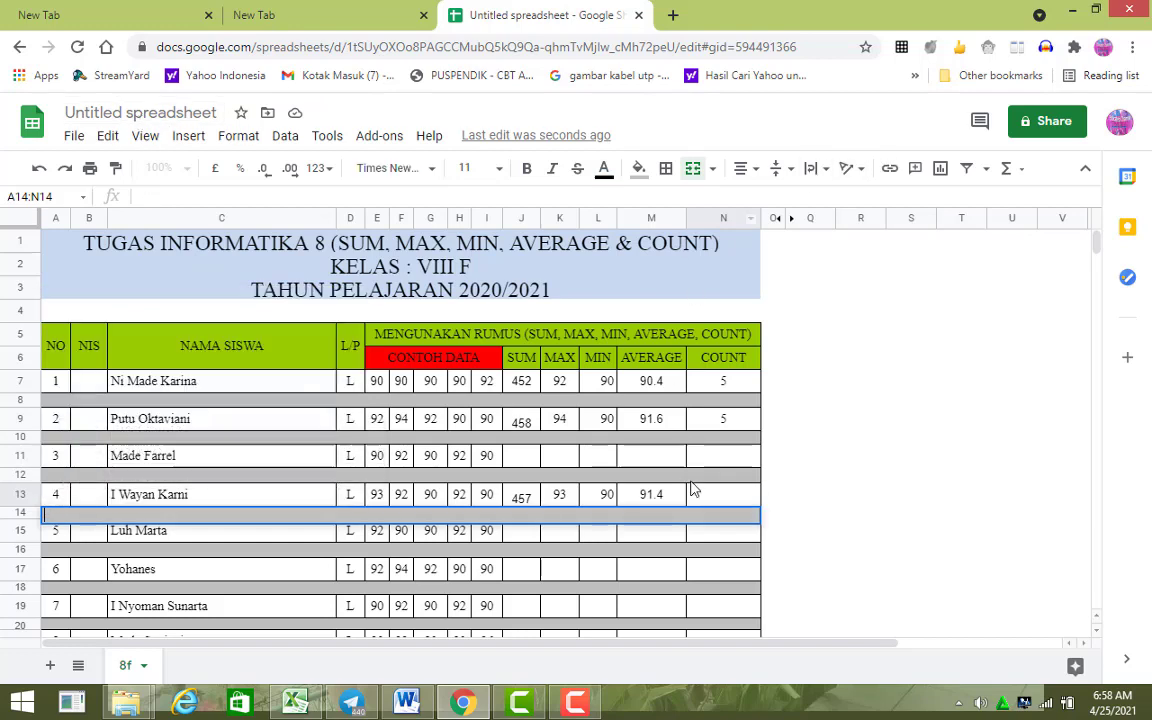
Enter the formula =count(E13:I13) in cell N13 to count the fourth student's sample data.
{"action": "left_click", "coordinate": [733, 503]}
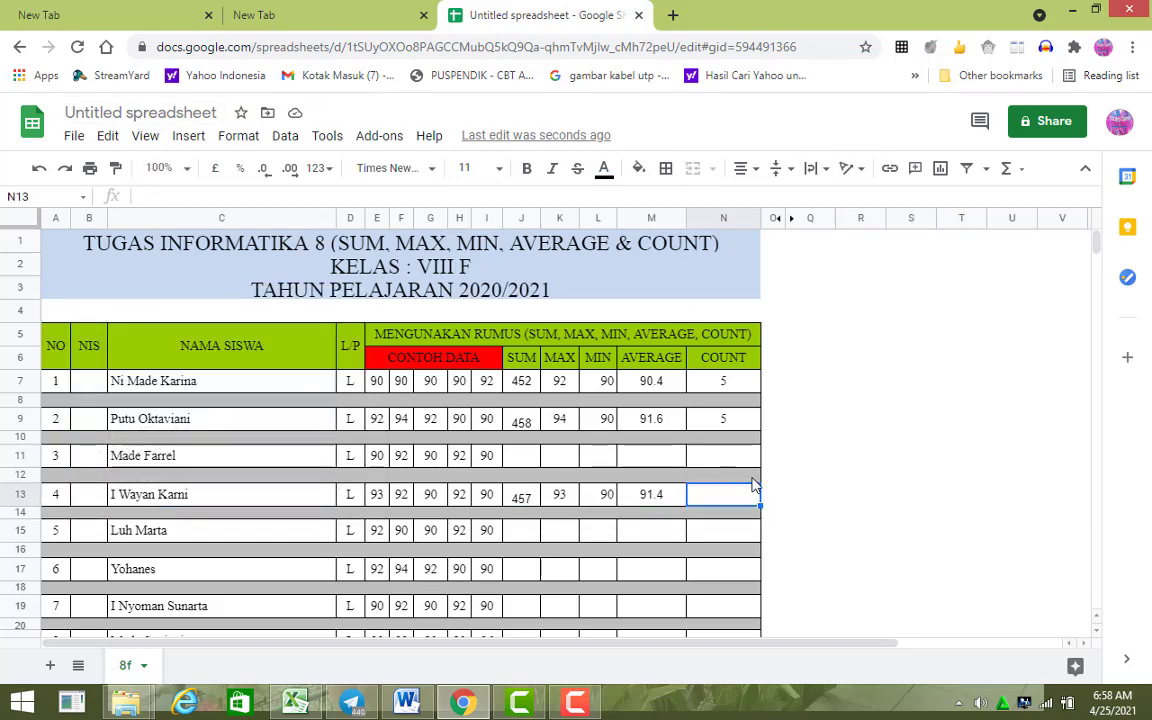
{"action": "type", "text": "="}
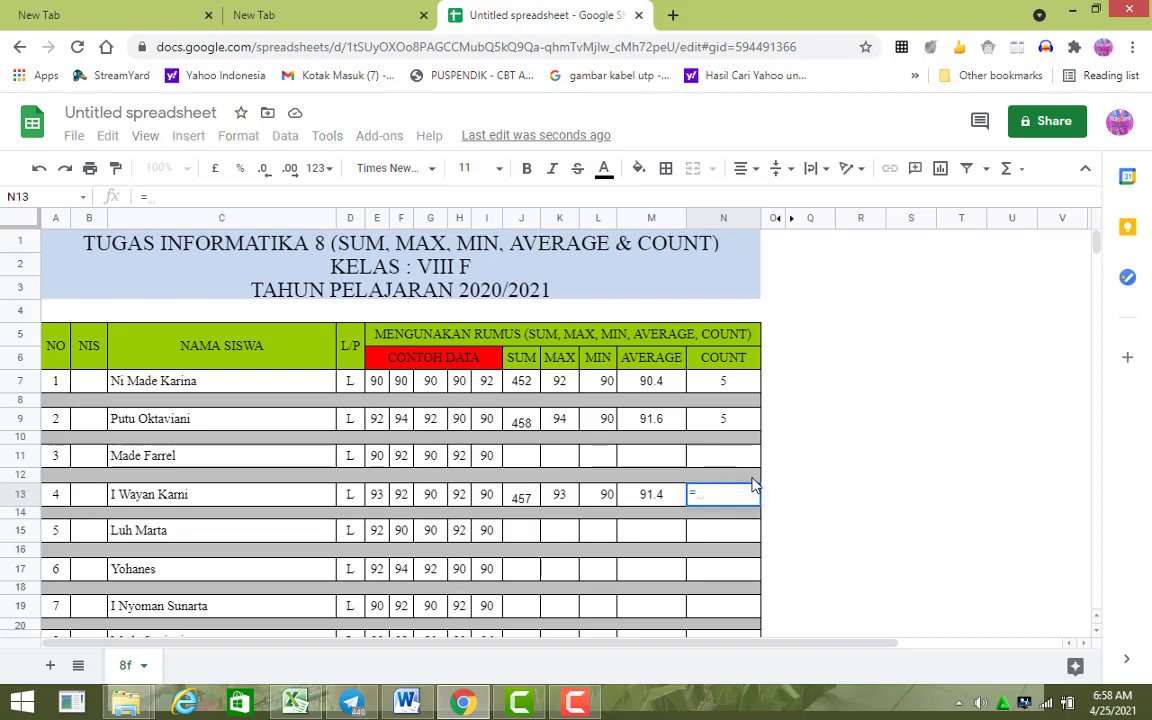
{"action": "type", "text": "count"}
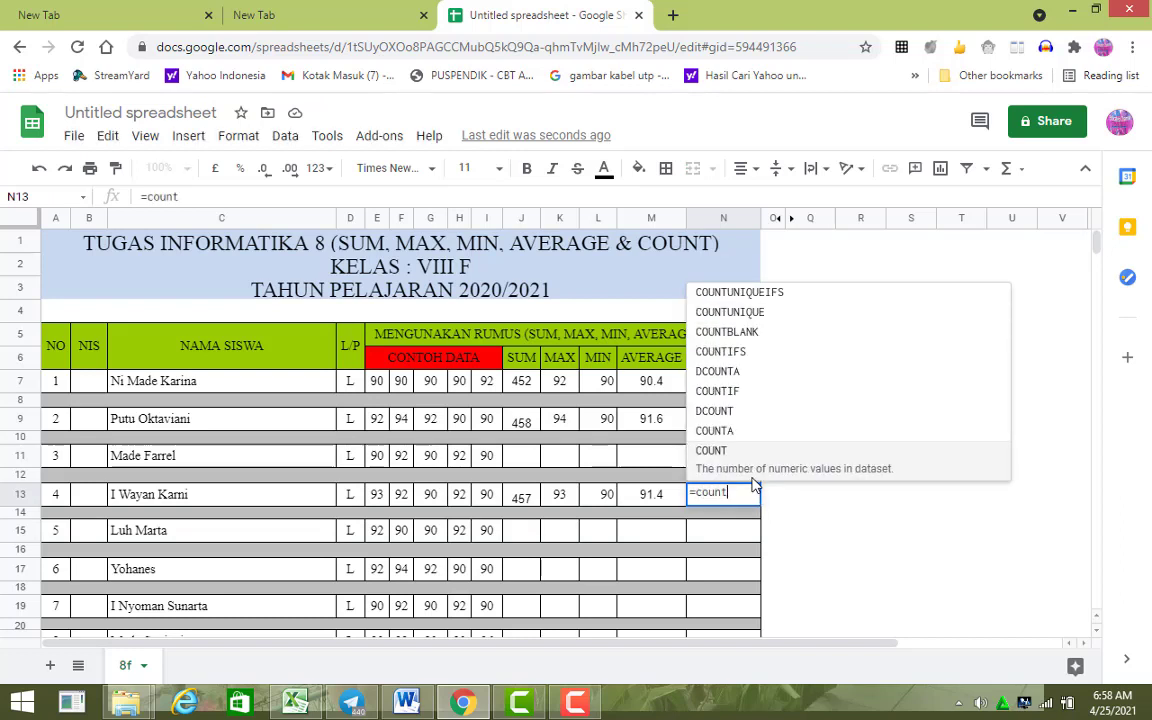
{"action": "type", "text": "("}
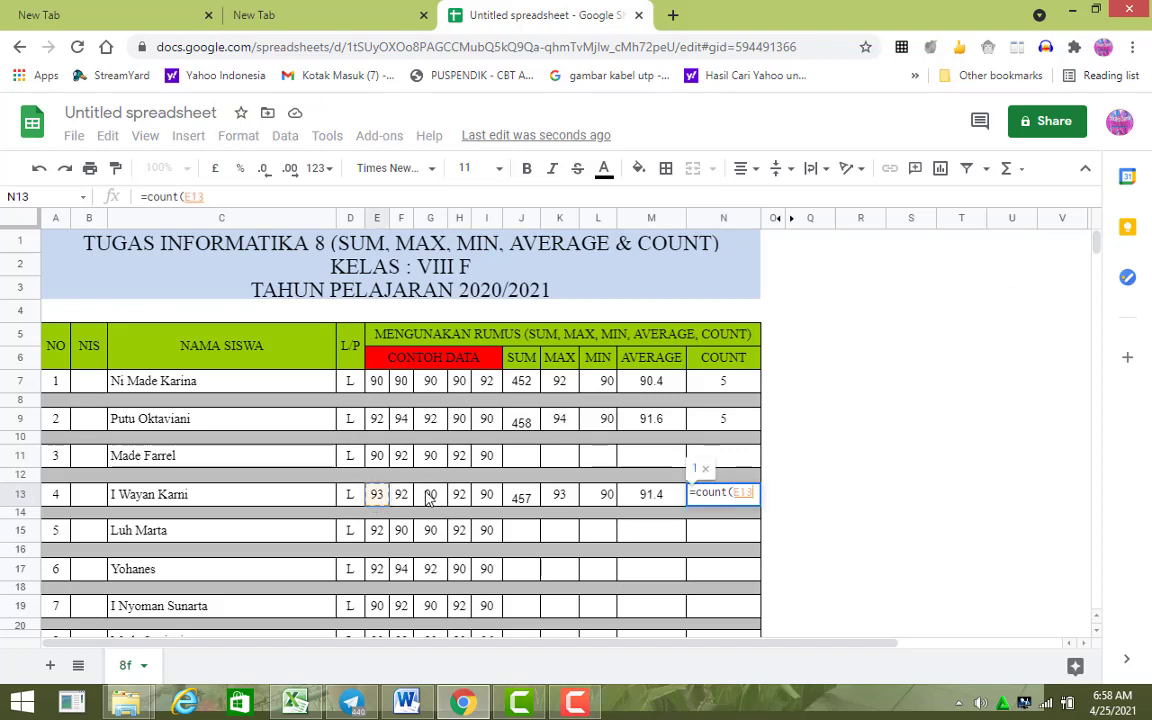
{"action": "left_click_drag", "start_coordinate": [372, 503], "coordinate": [487, 507]}
{"action": "type", "text": ")"}
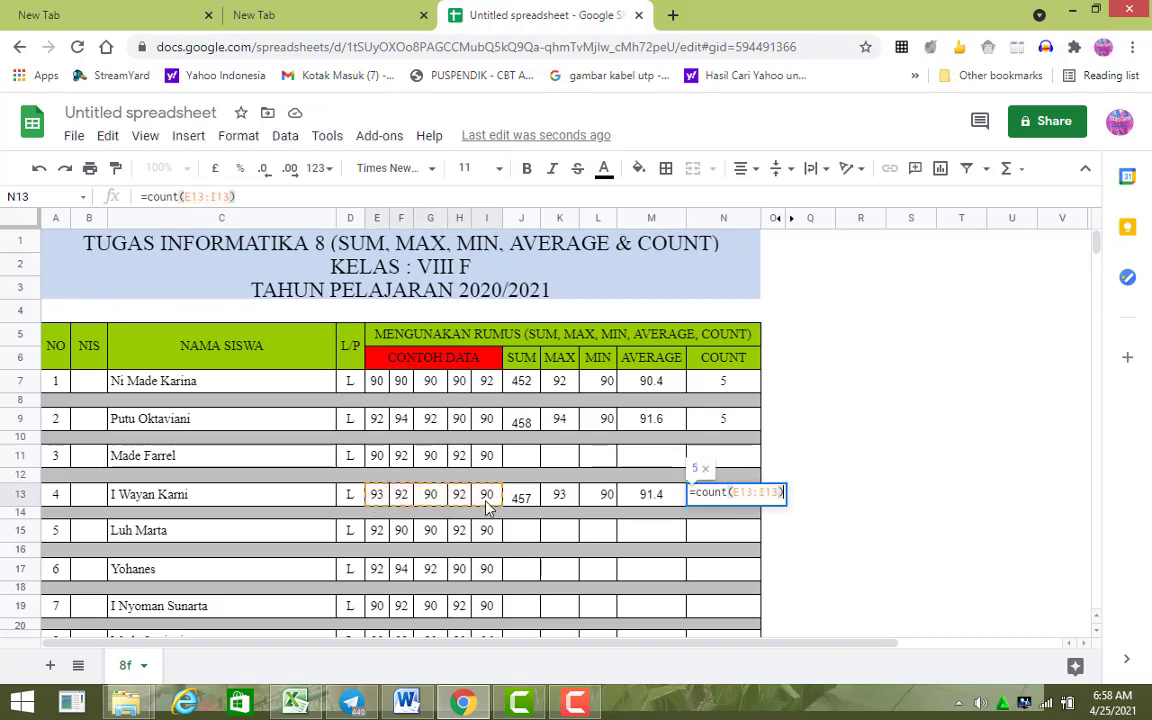
{"action": "key", "text": "Return"}
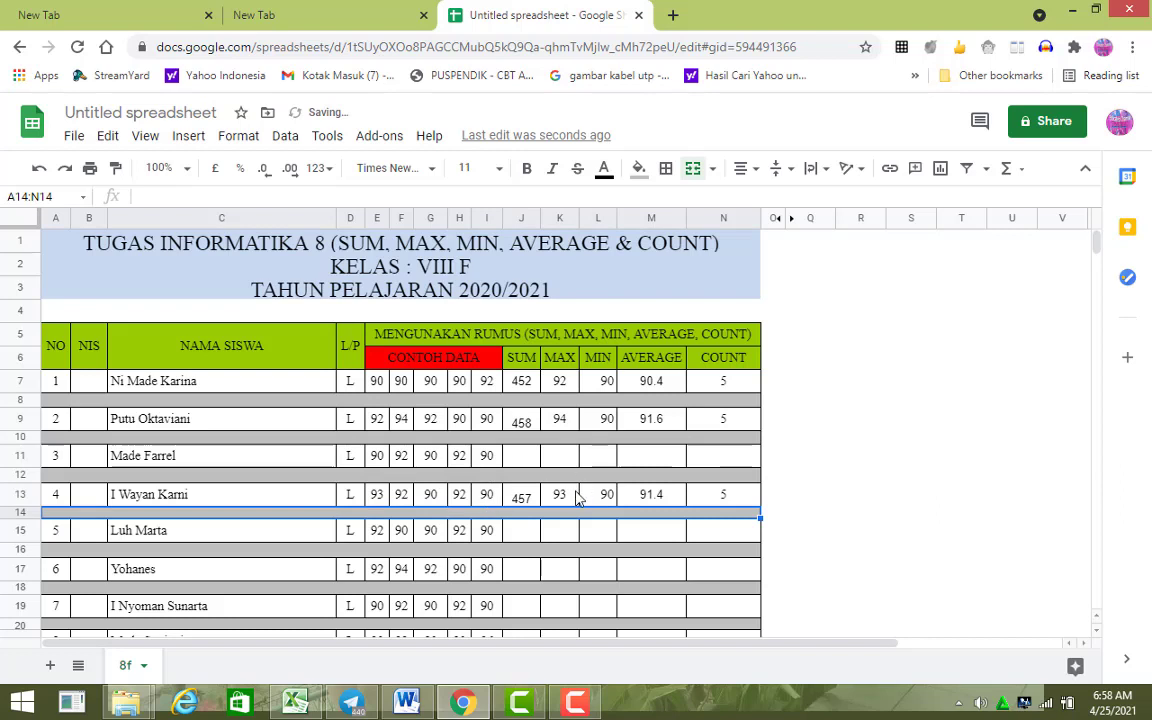
Align the fourth student's SUM result in cell J13 vertically to the middle and deselect the cell.
{"action": "left_click", "coordinate": [518, 500]}
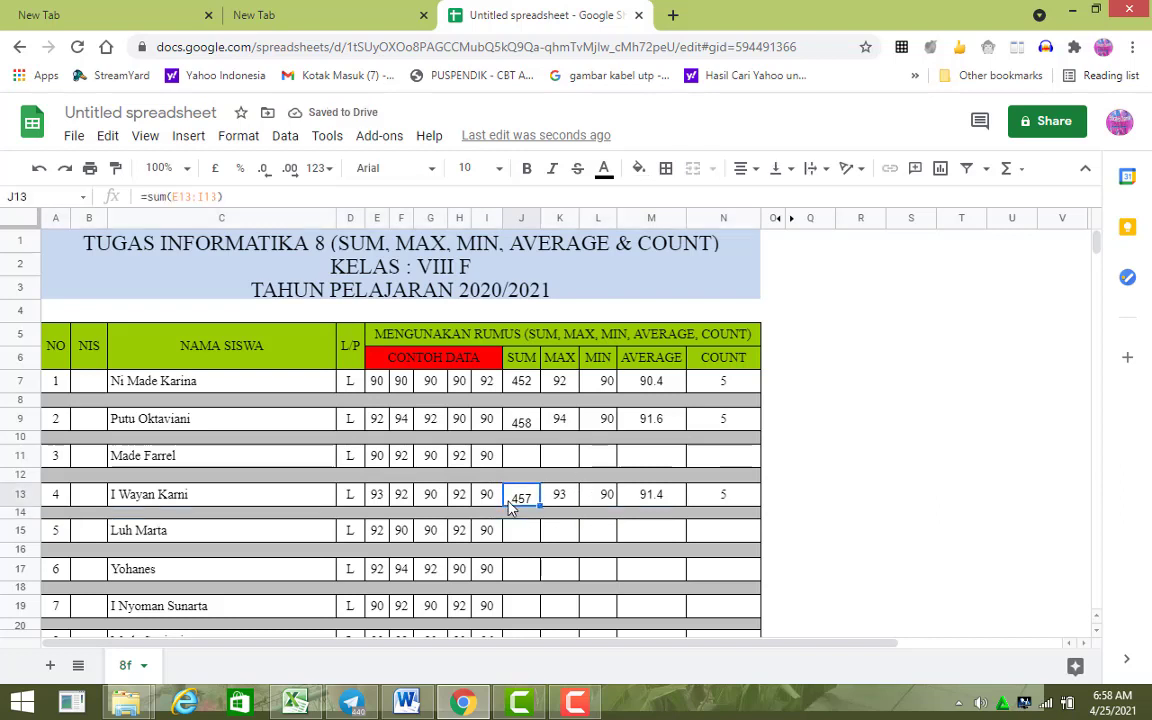
{"action": "left_click", "coordinate": [776, 168]}
{"action": "left_click", "coordinate": [801, 196]}
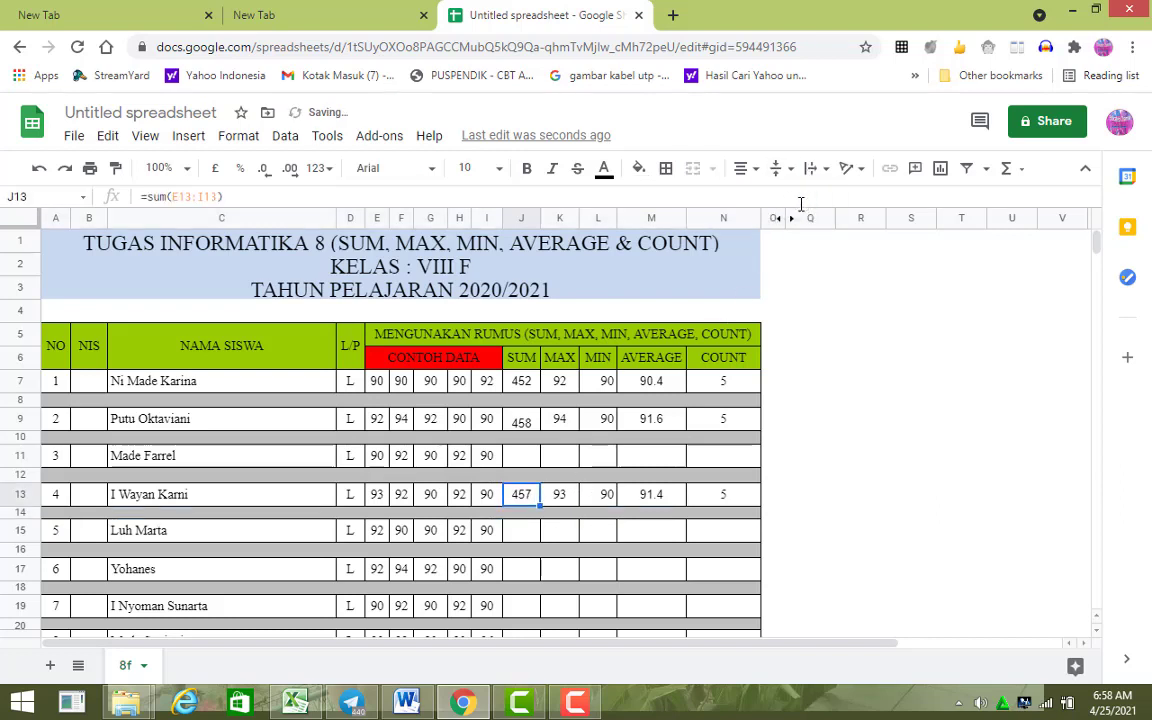
{"action": "left_click", "coordinate": [838, 456]}
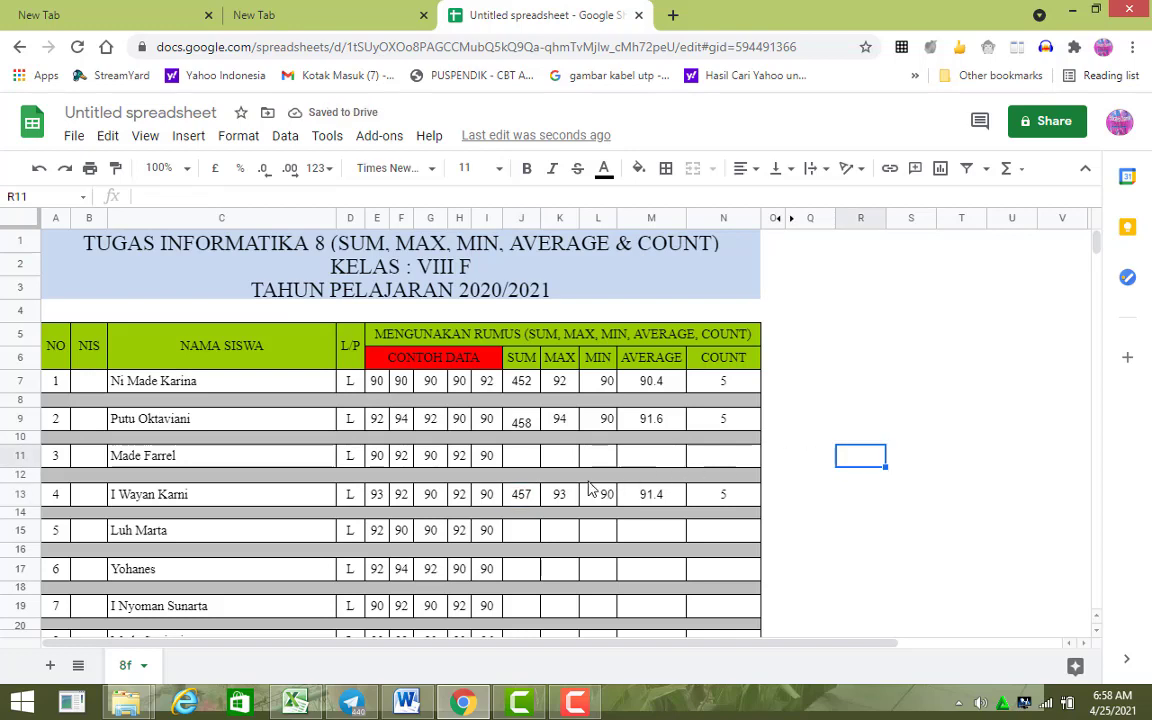